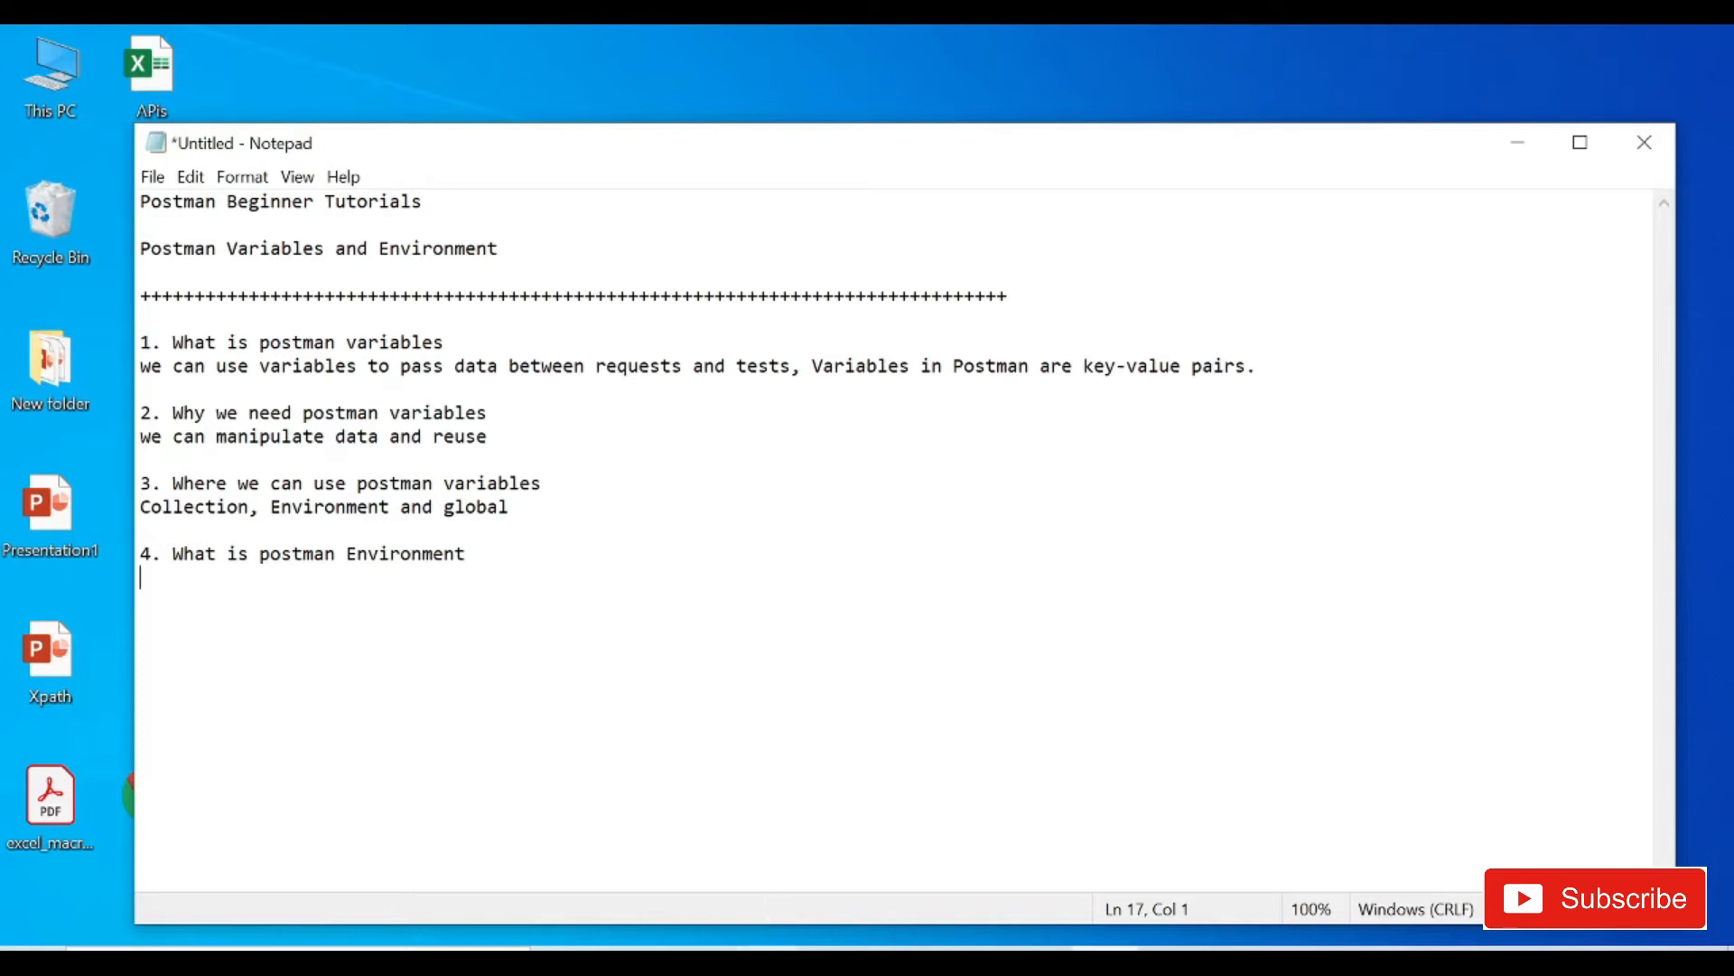
# Switch to Postman and send the demogetservice1 and demogetserice2 requests from the postmanvariables collection
pyautogui.click(768, 944)
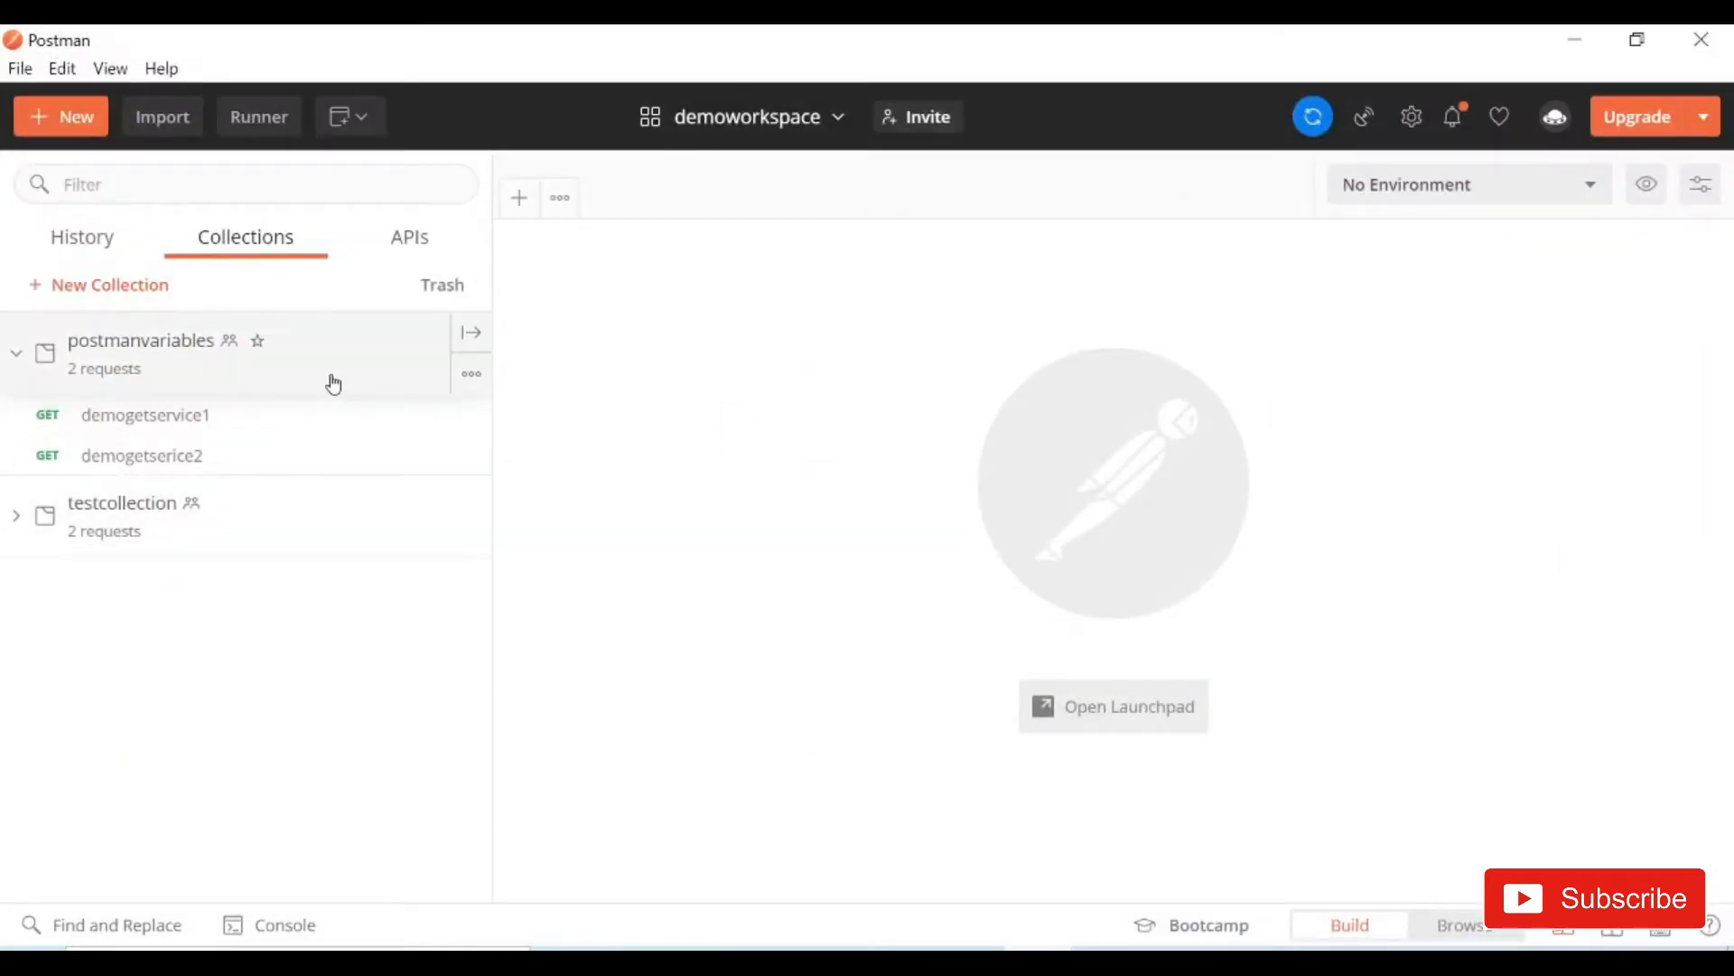
pyautogui.click(245, 418)
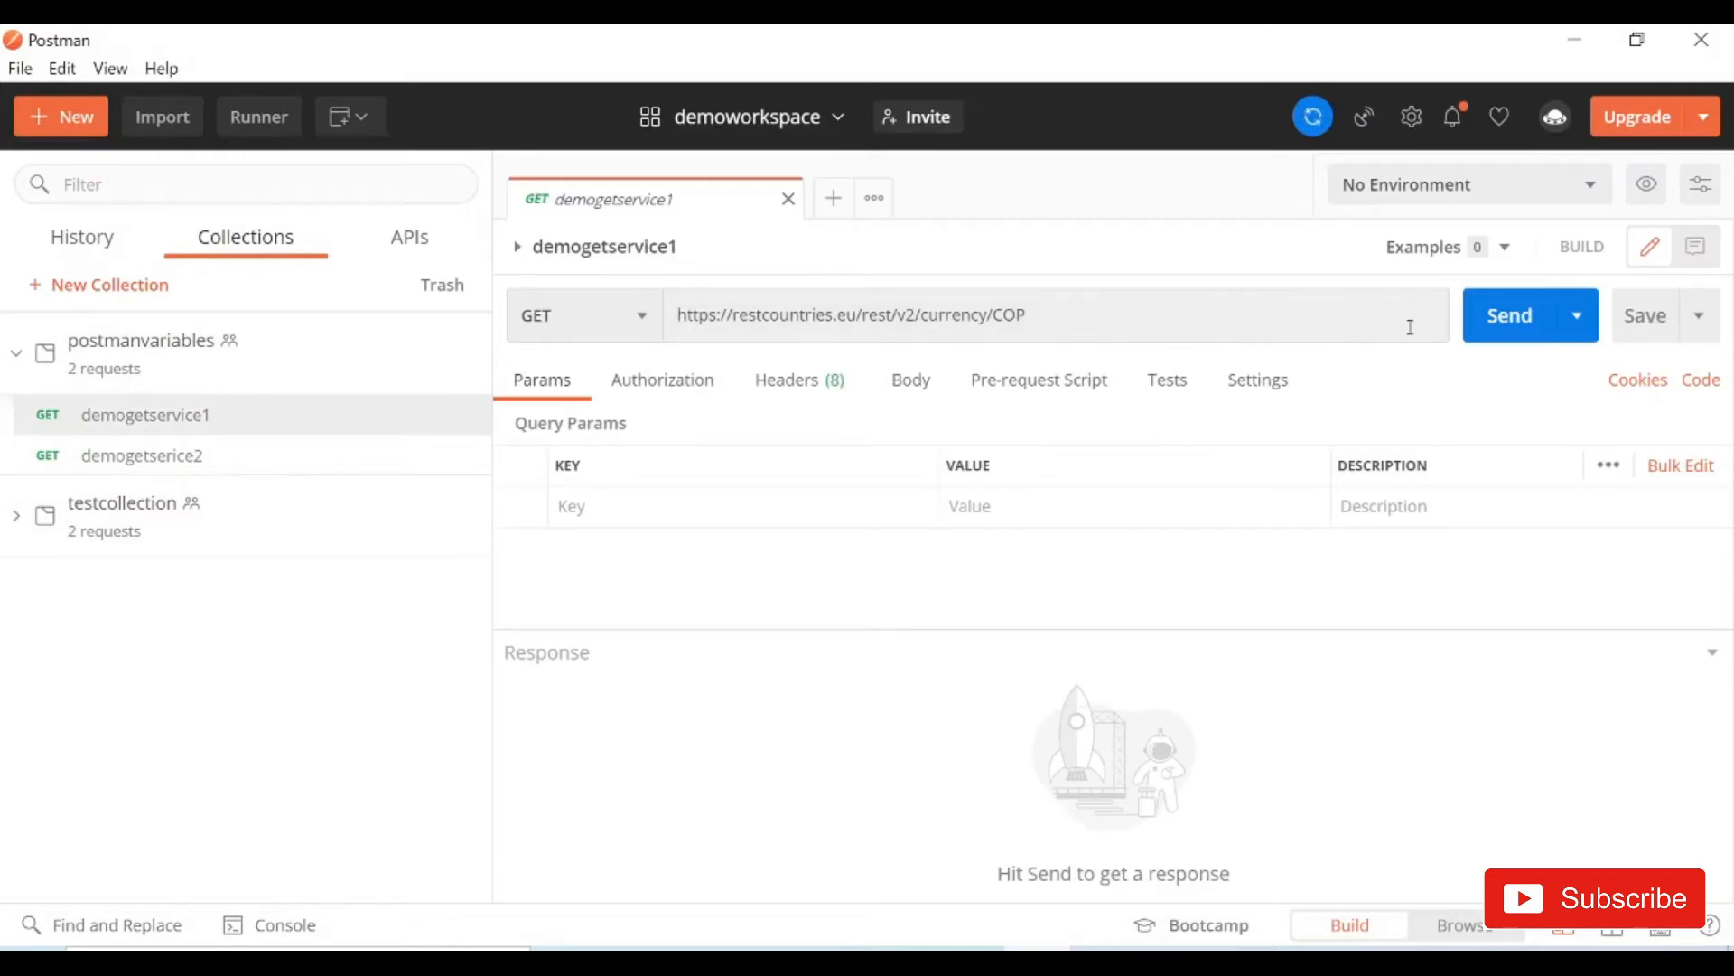
pyautogui.click(1504, 331)
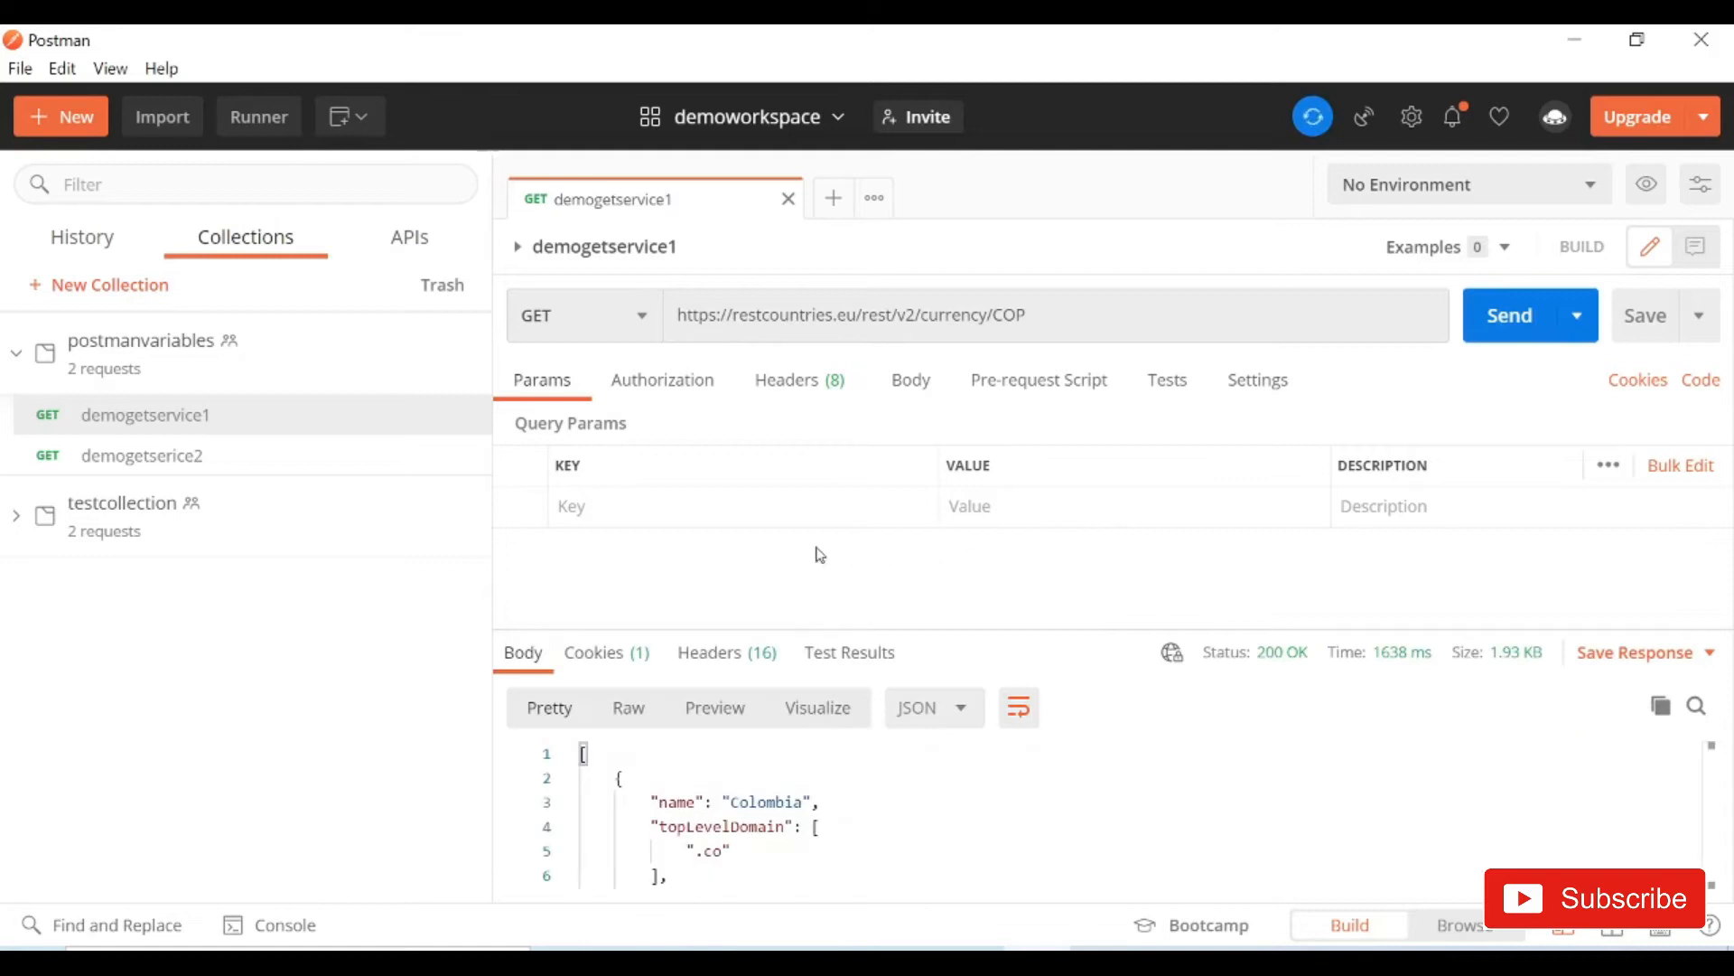
pyautogui.click(277, 456)
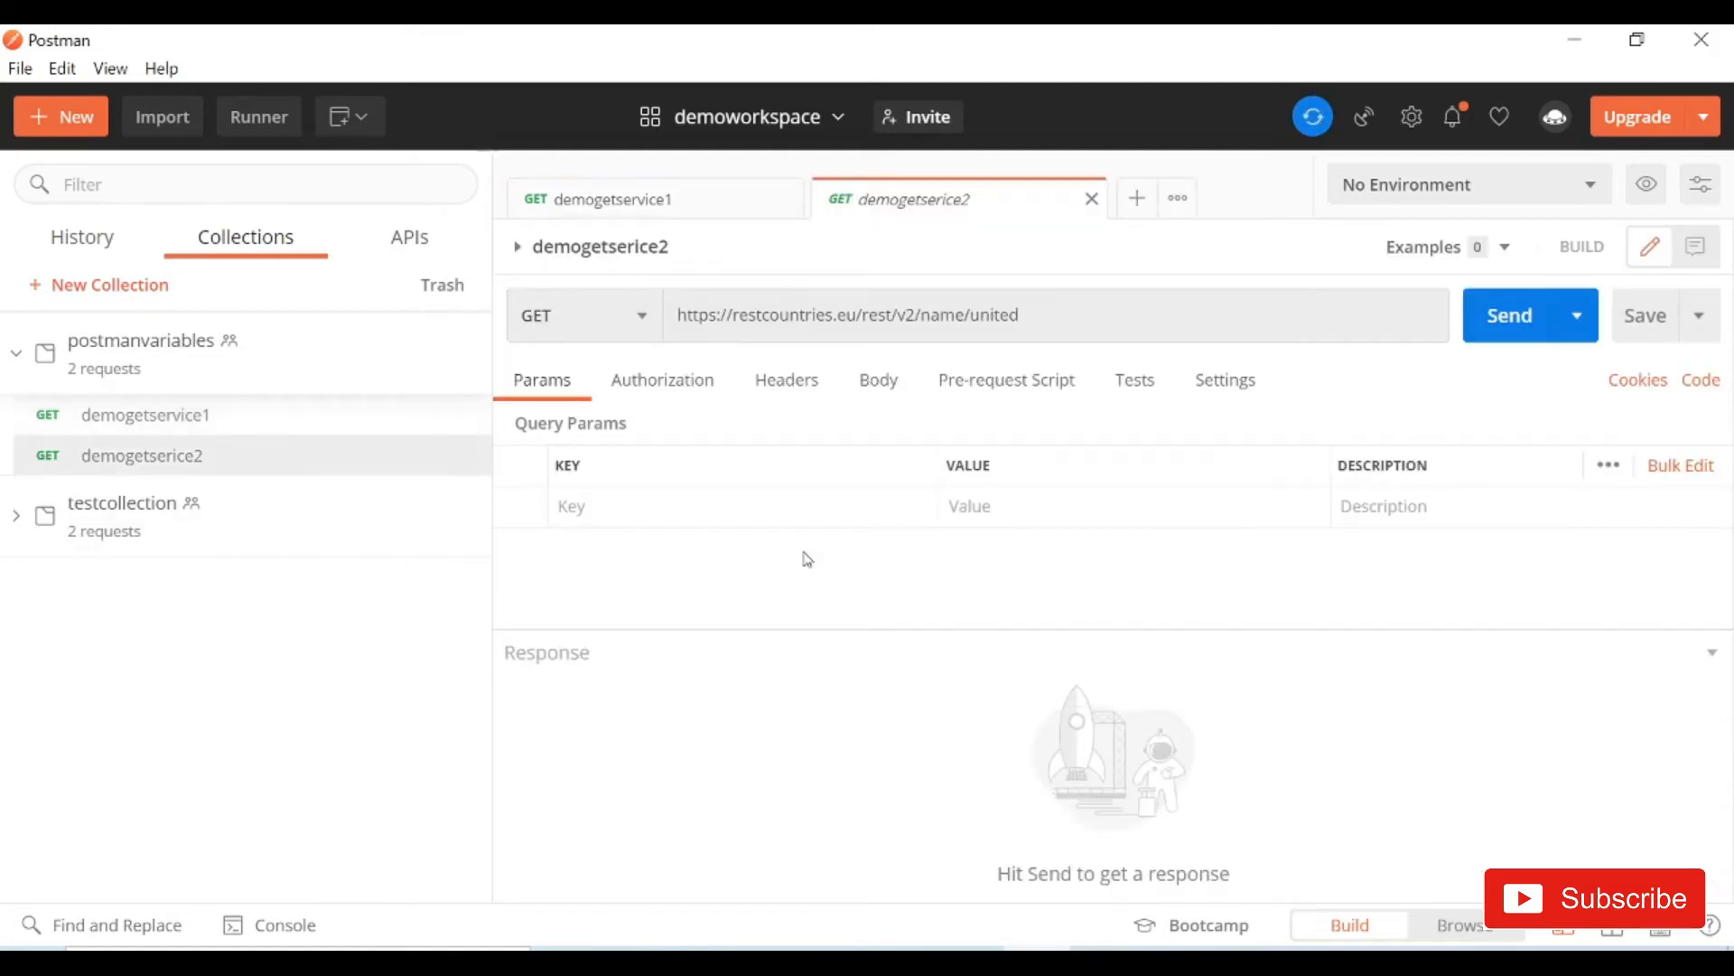
pyautogui.click(1495, 341)
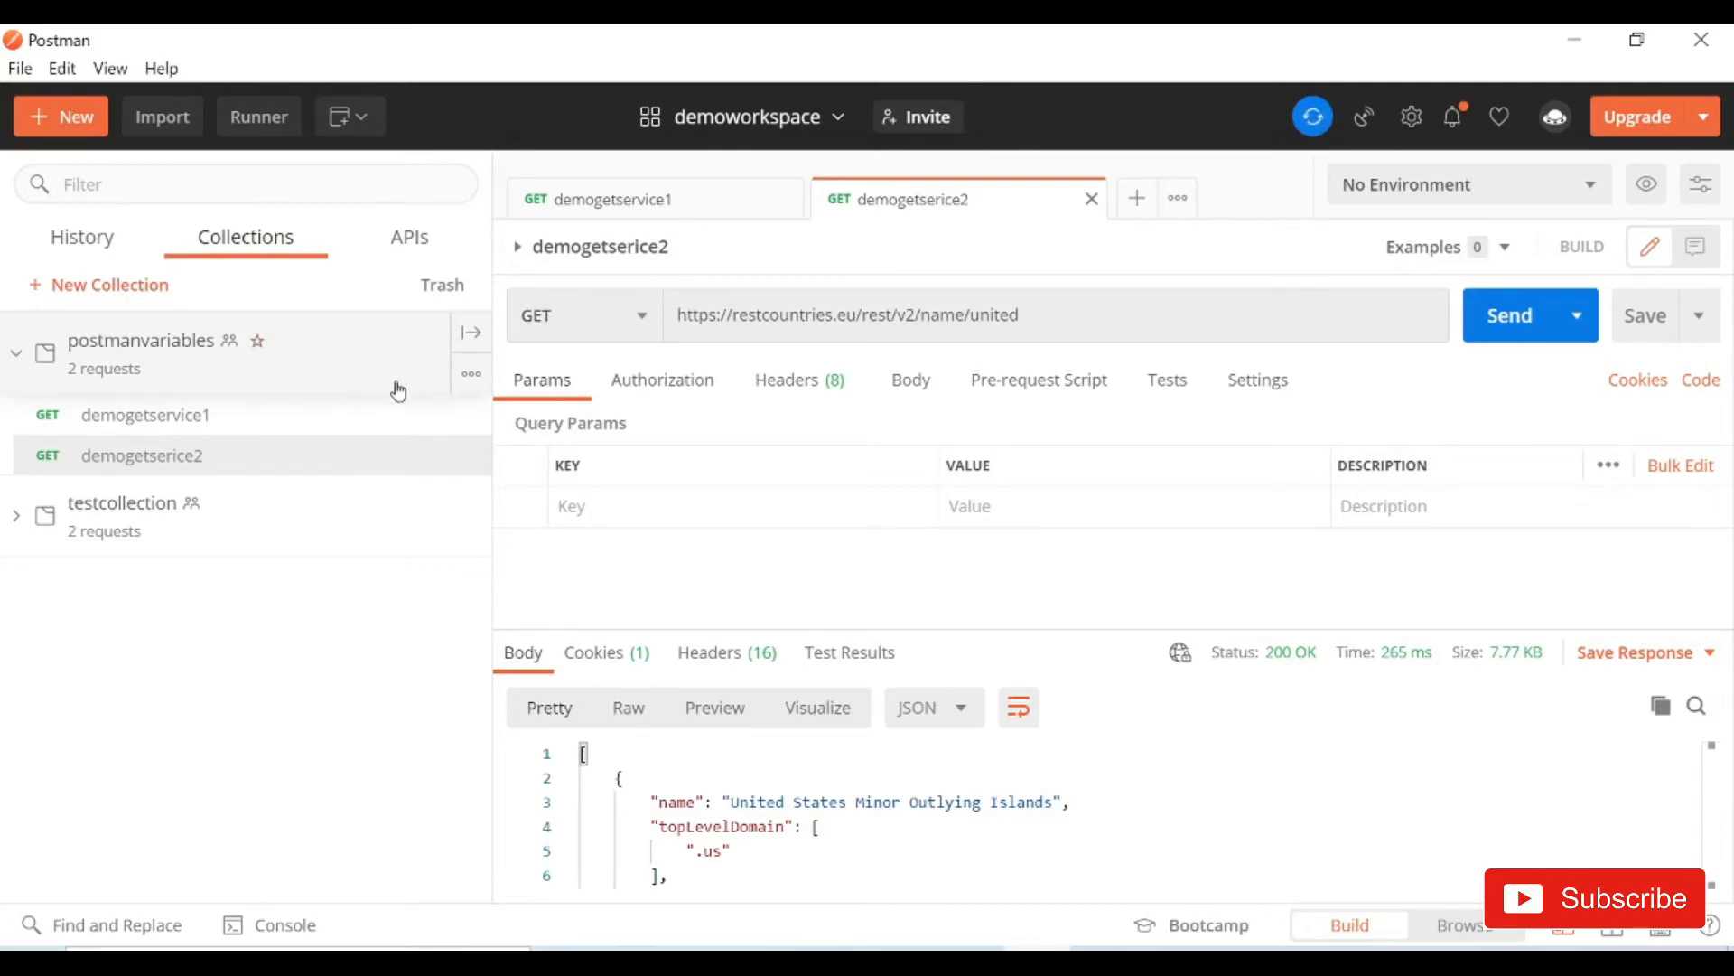
pyautogui.click(471, 378)
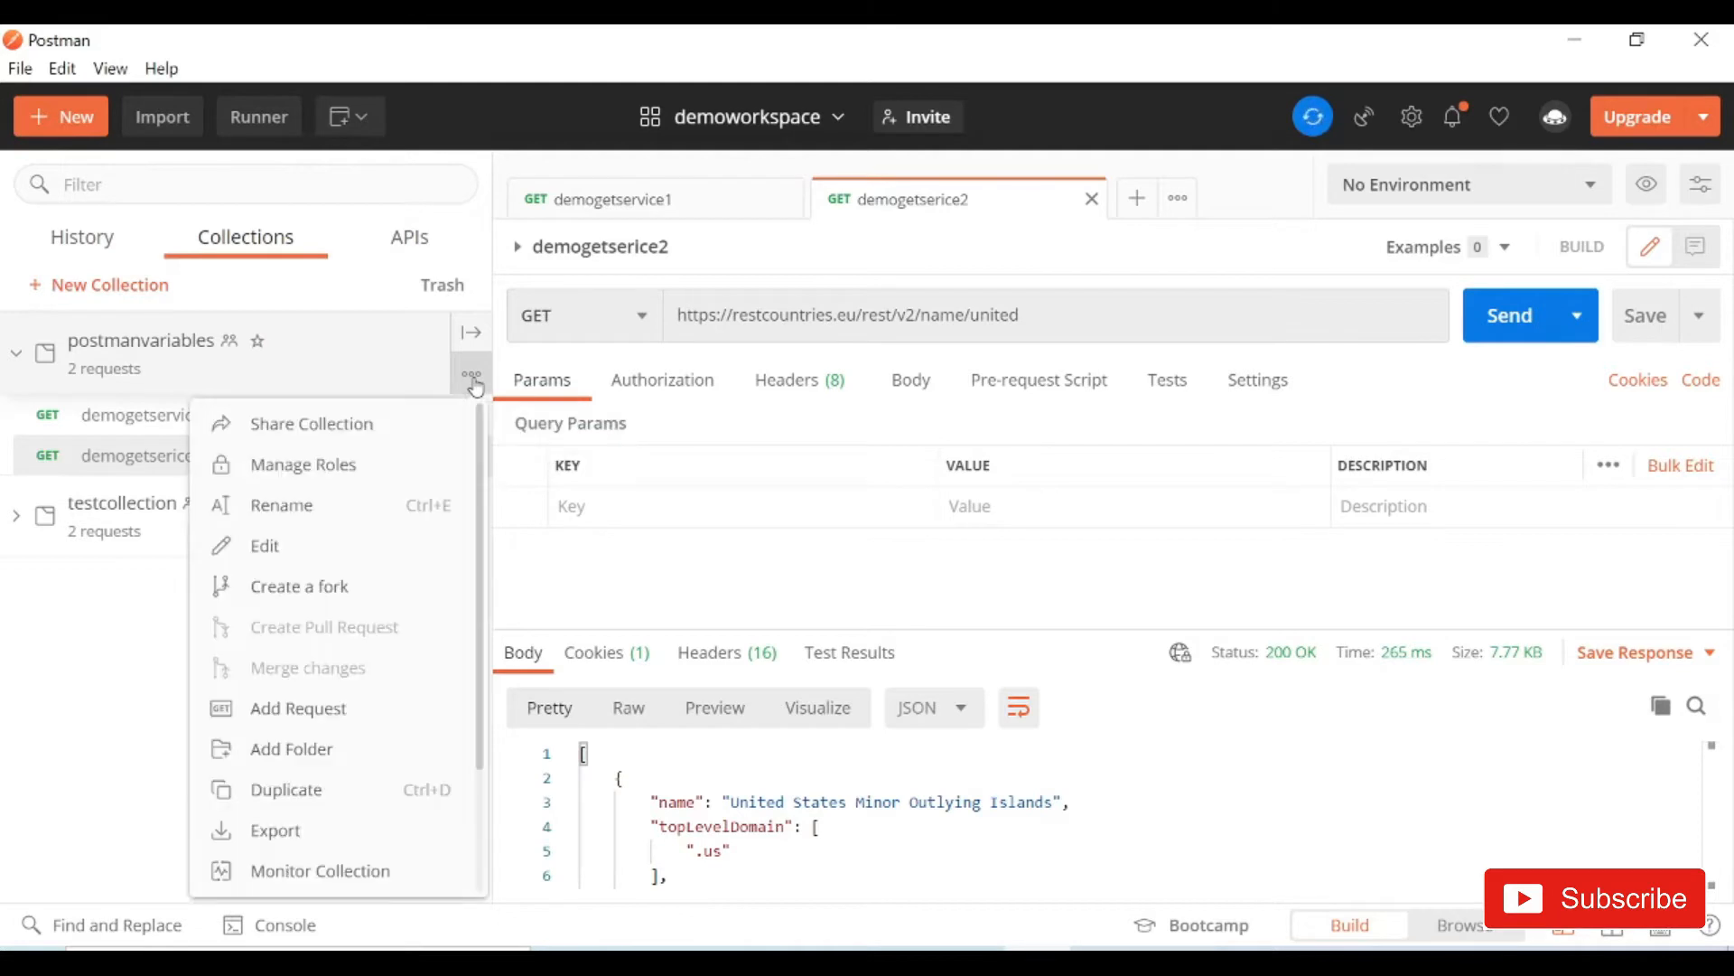
pyautogui.click(311, 551)
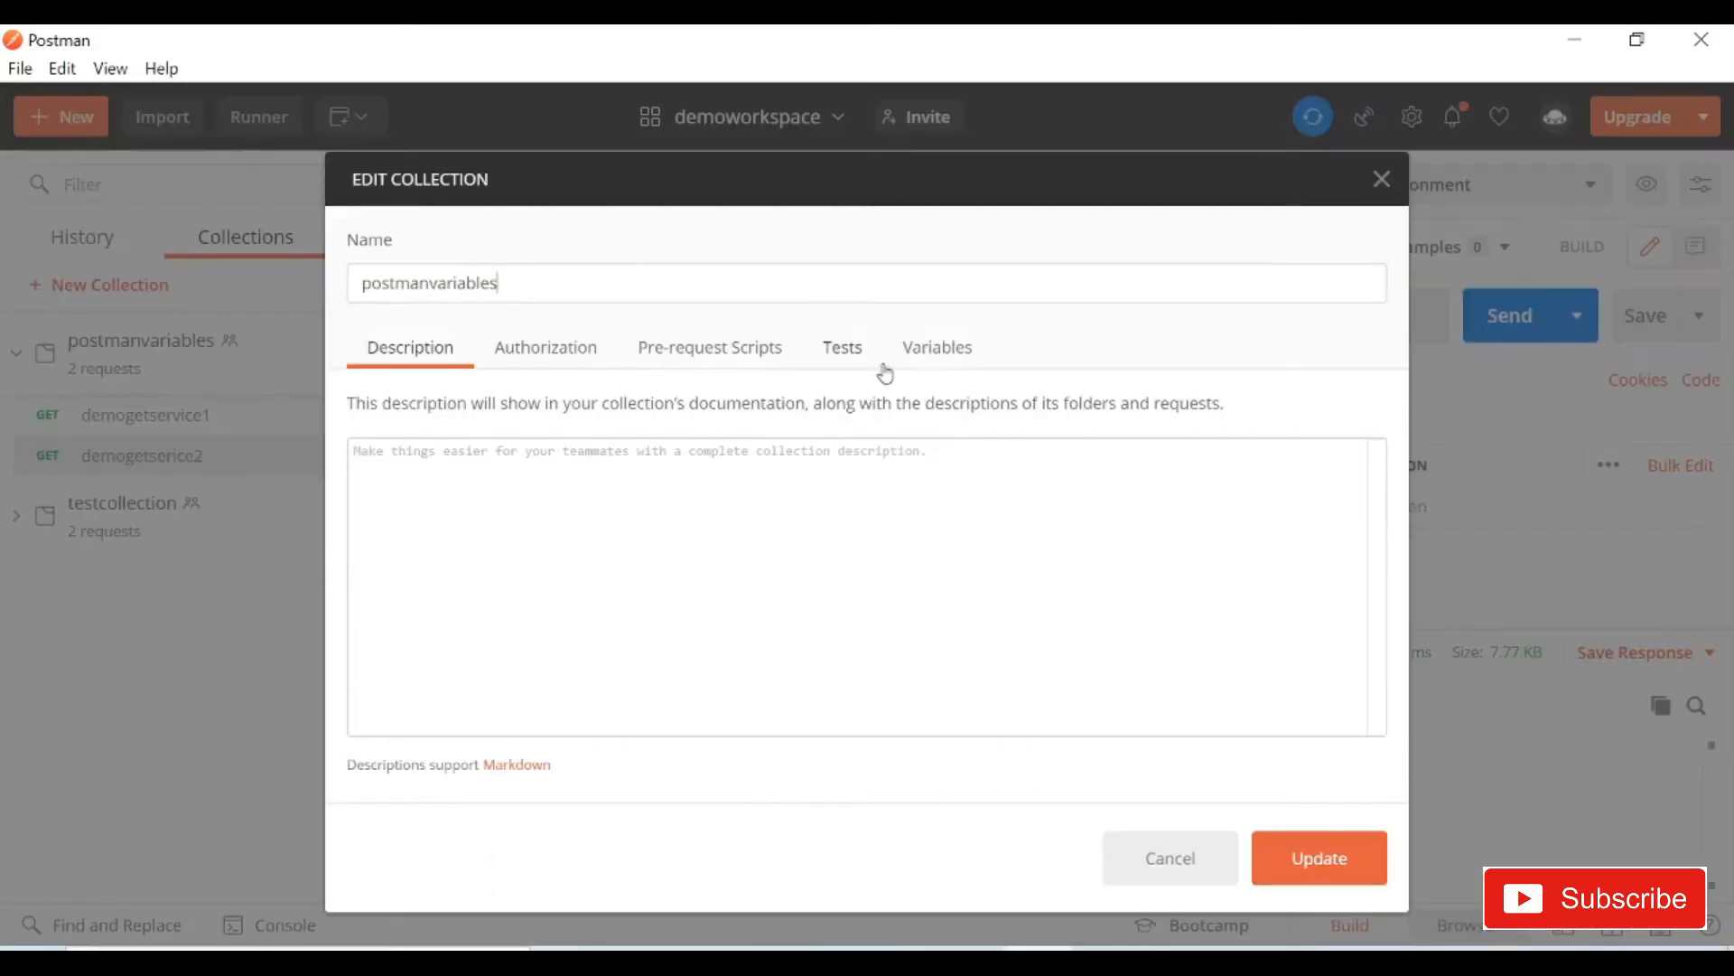
pyautogui.click(937, 349)
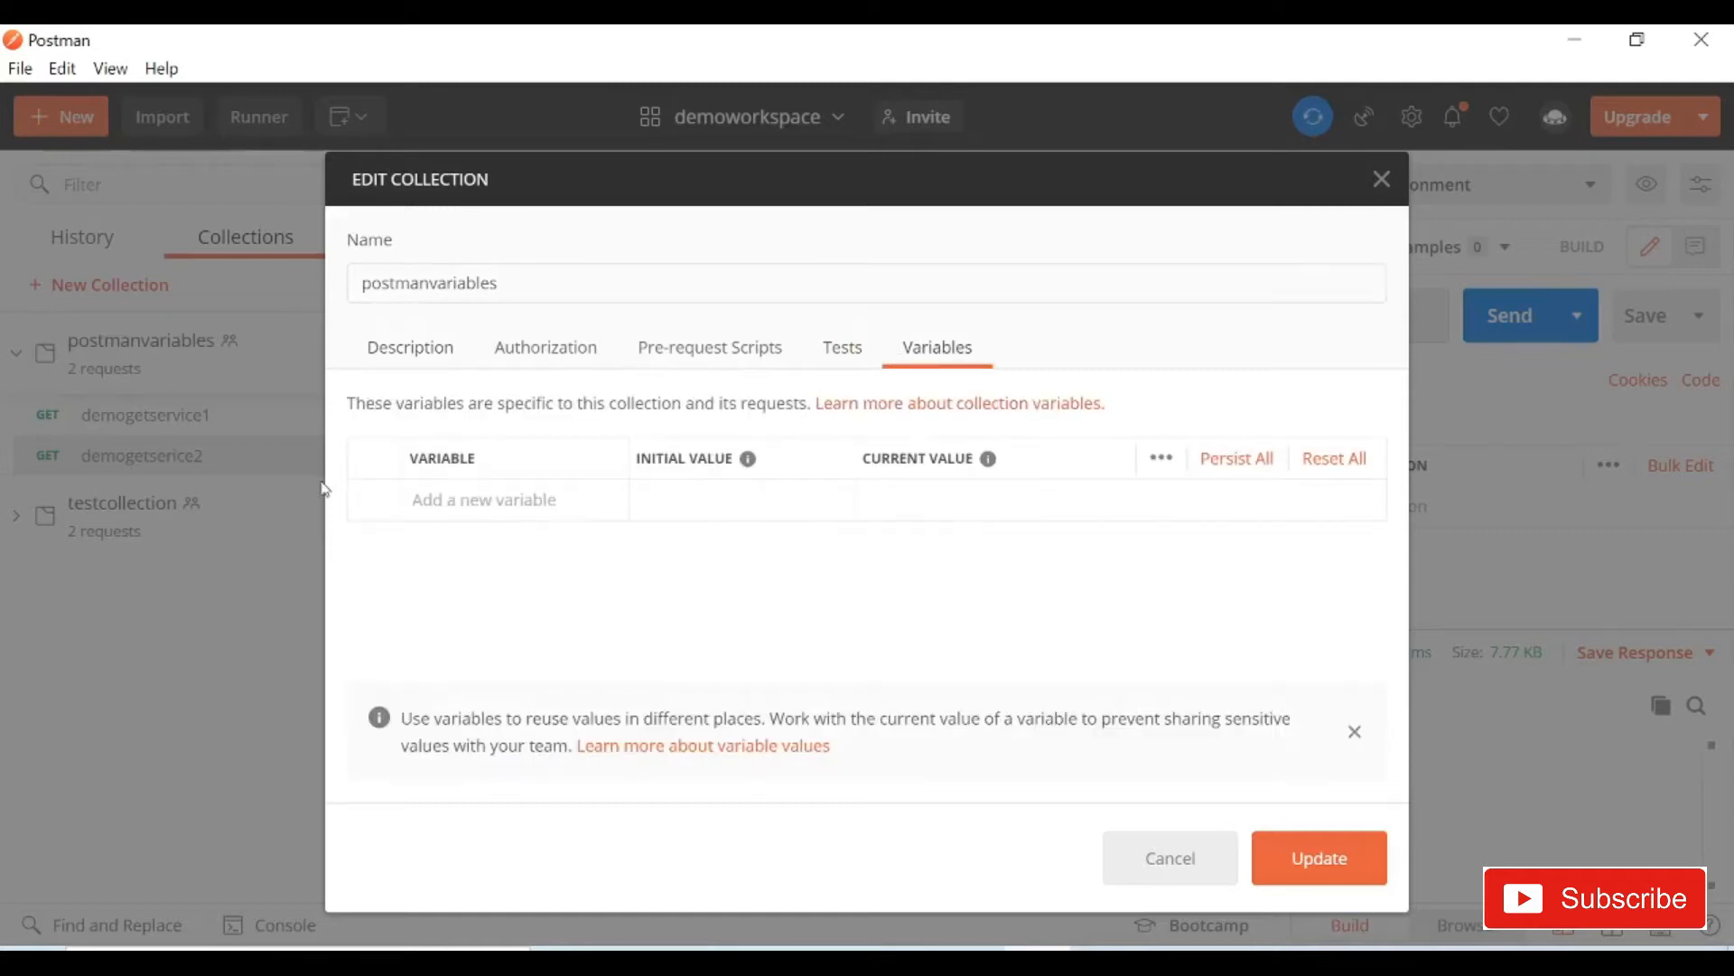
pyautogui.click(1172, 868)
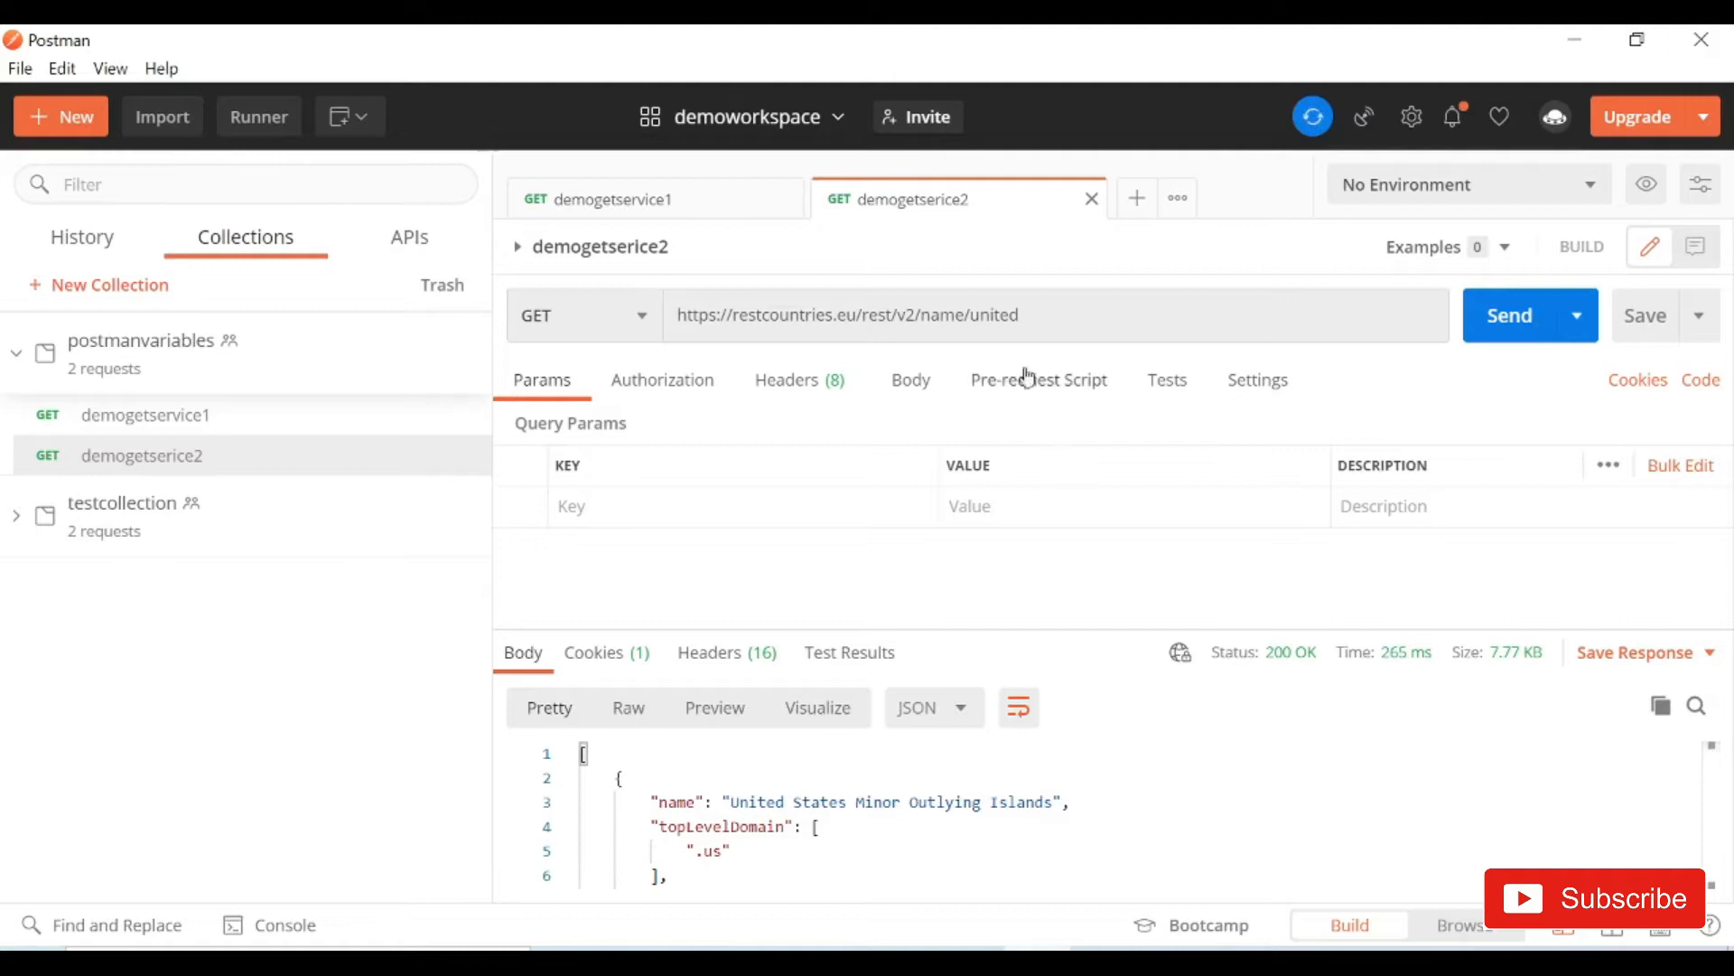
# Add a variable named country with initial value united to the postmanvariables collection and update the collection
pyautogui.doubleClick(999, 314)
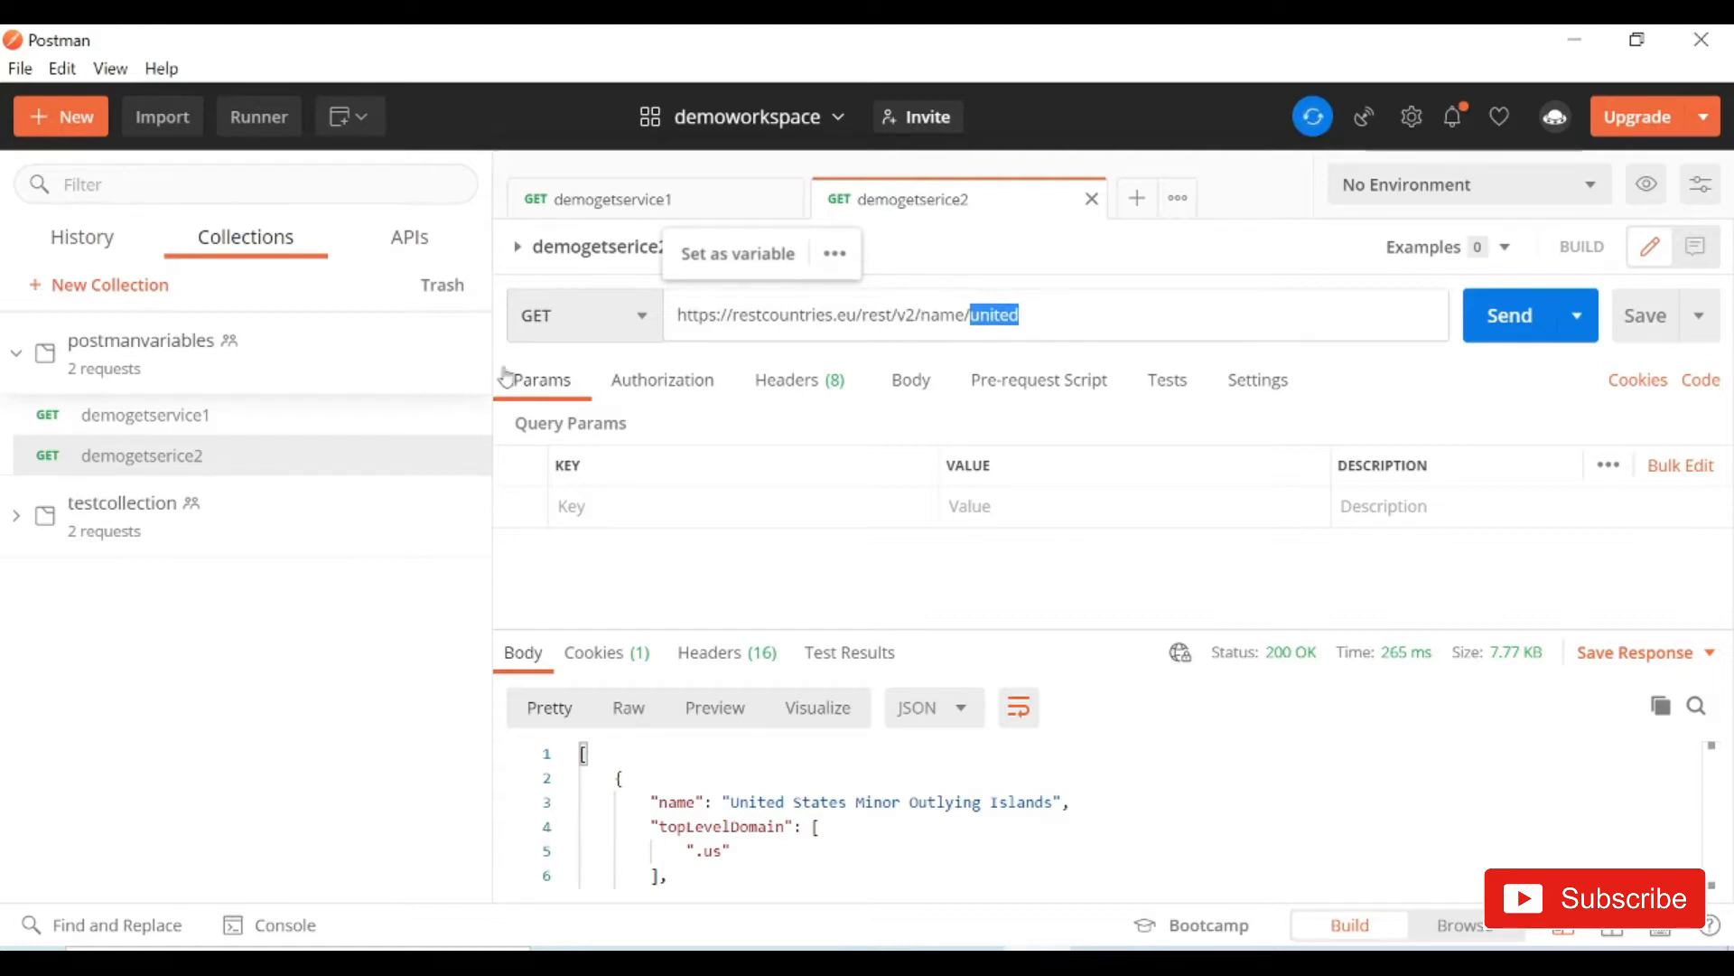
pyautogui.click(471, 384)
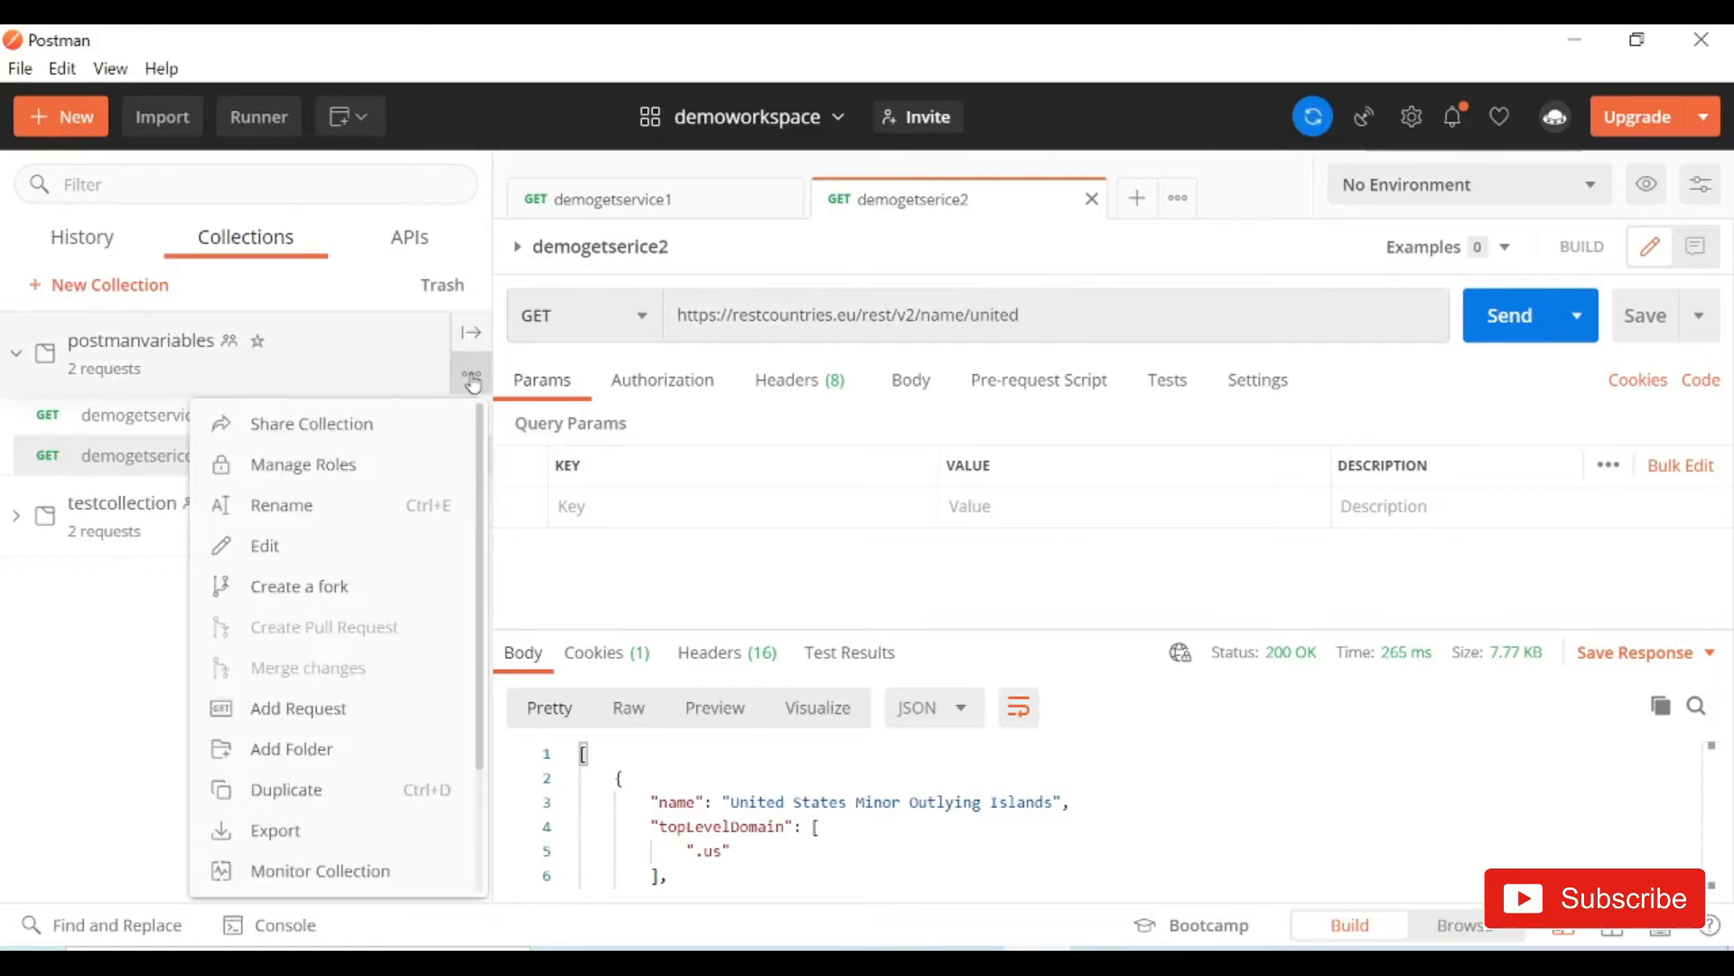
pyautogui.click(361, 548)
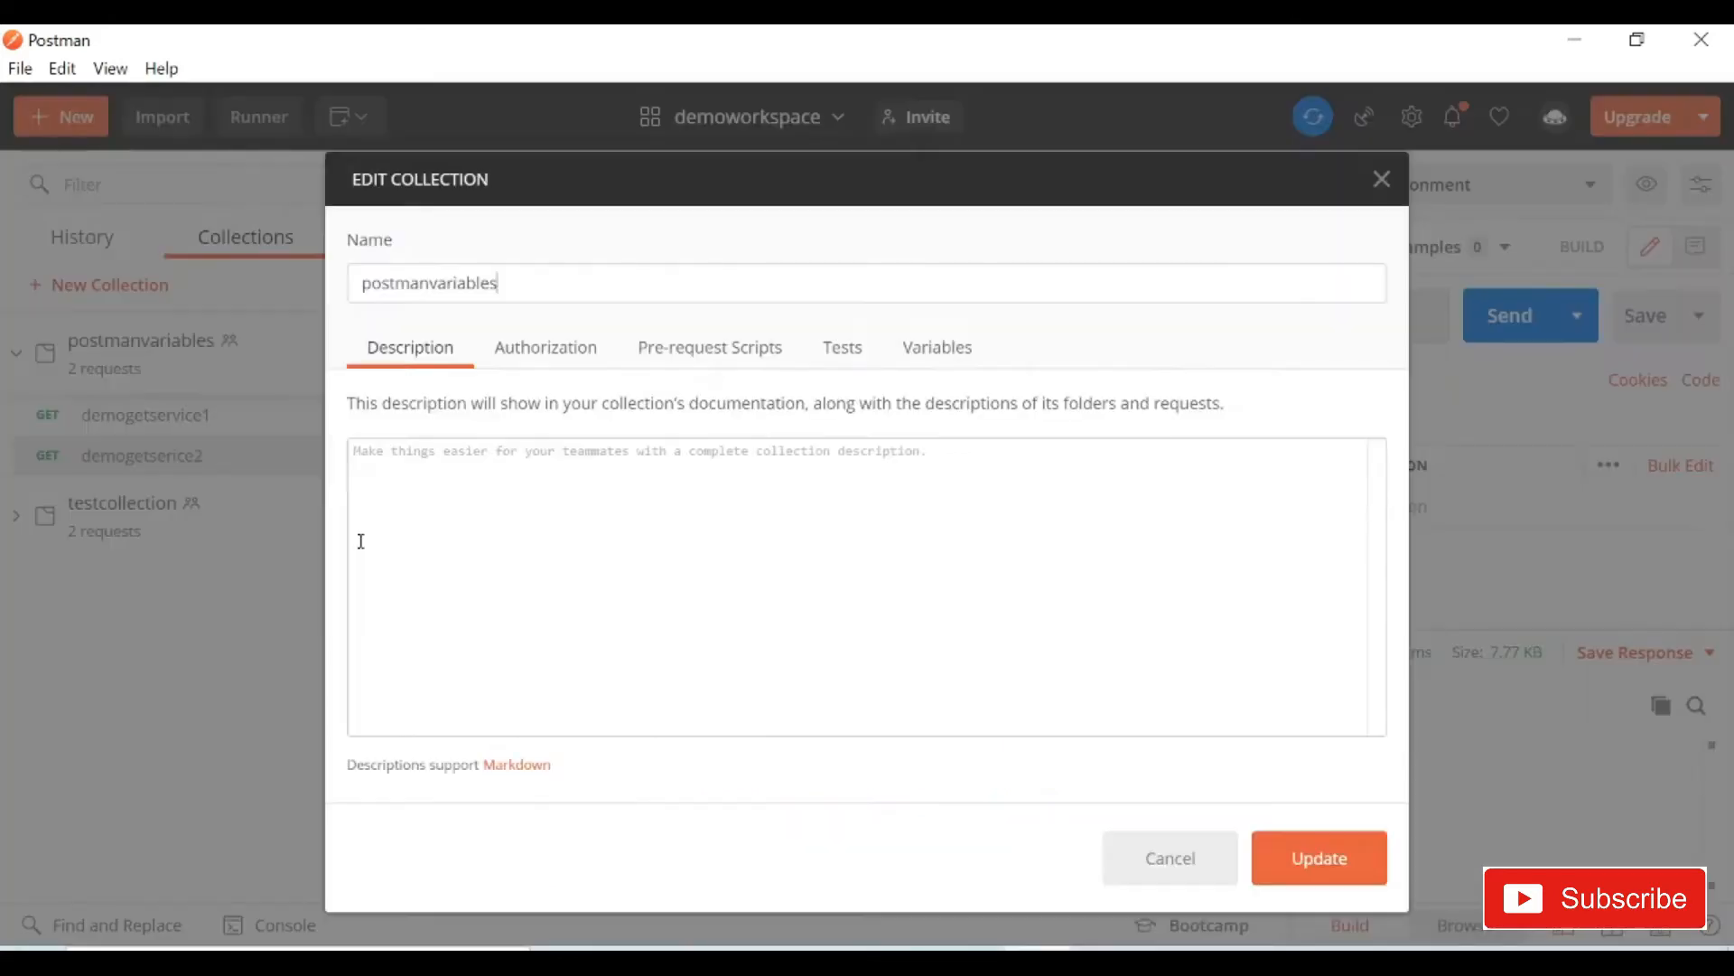
pyautogui.click(922, 360)
pyautogui.click(522, 502)
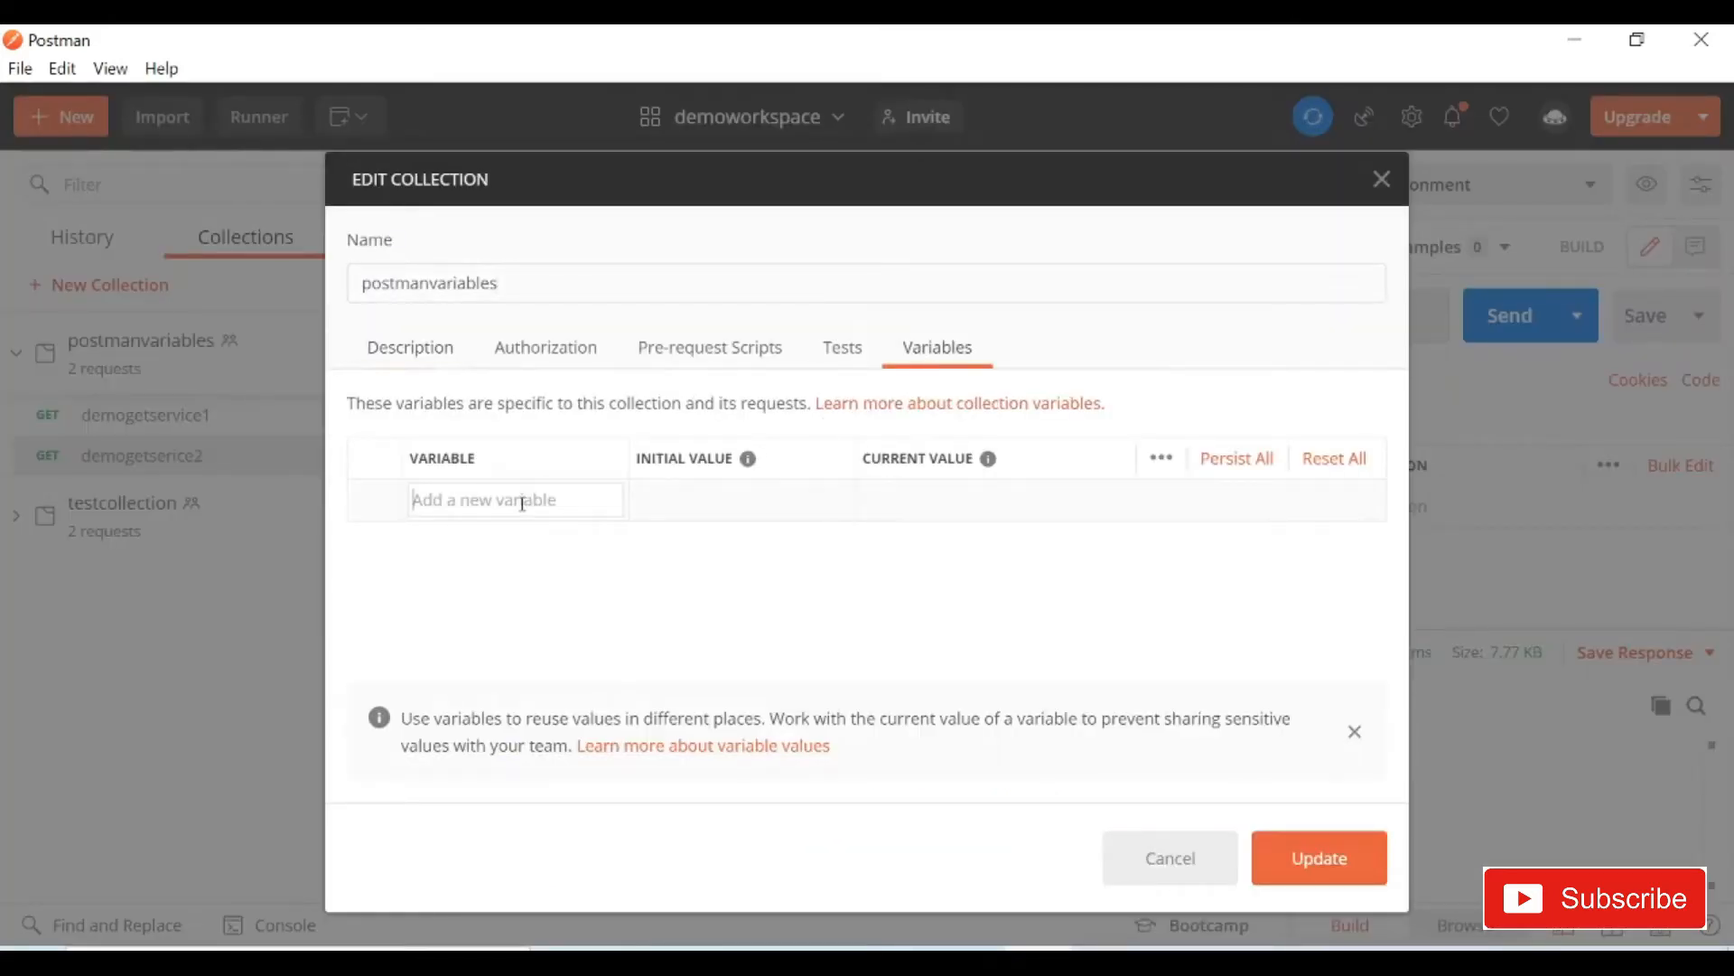
pyautogui.write('country')
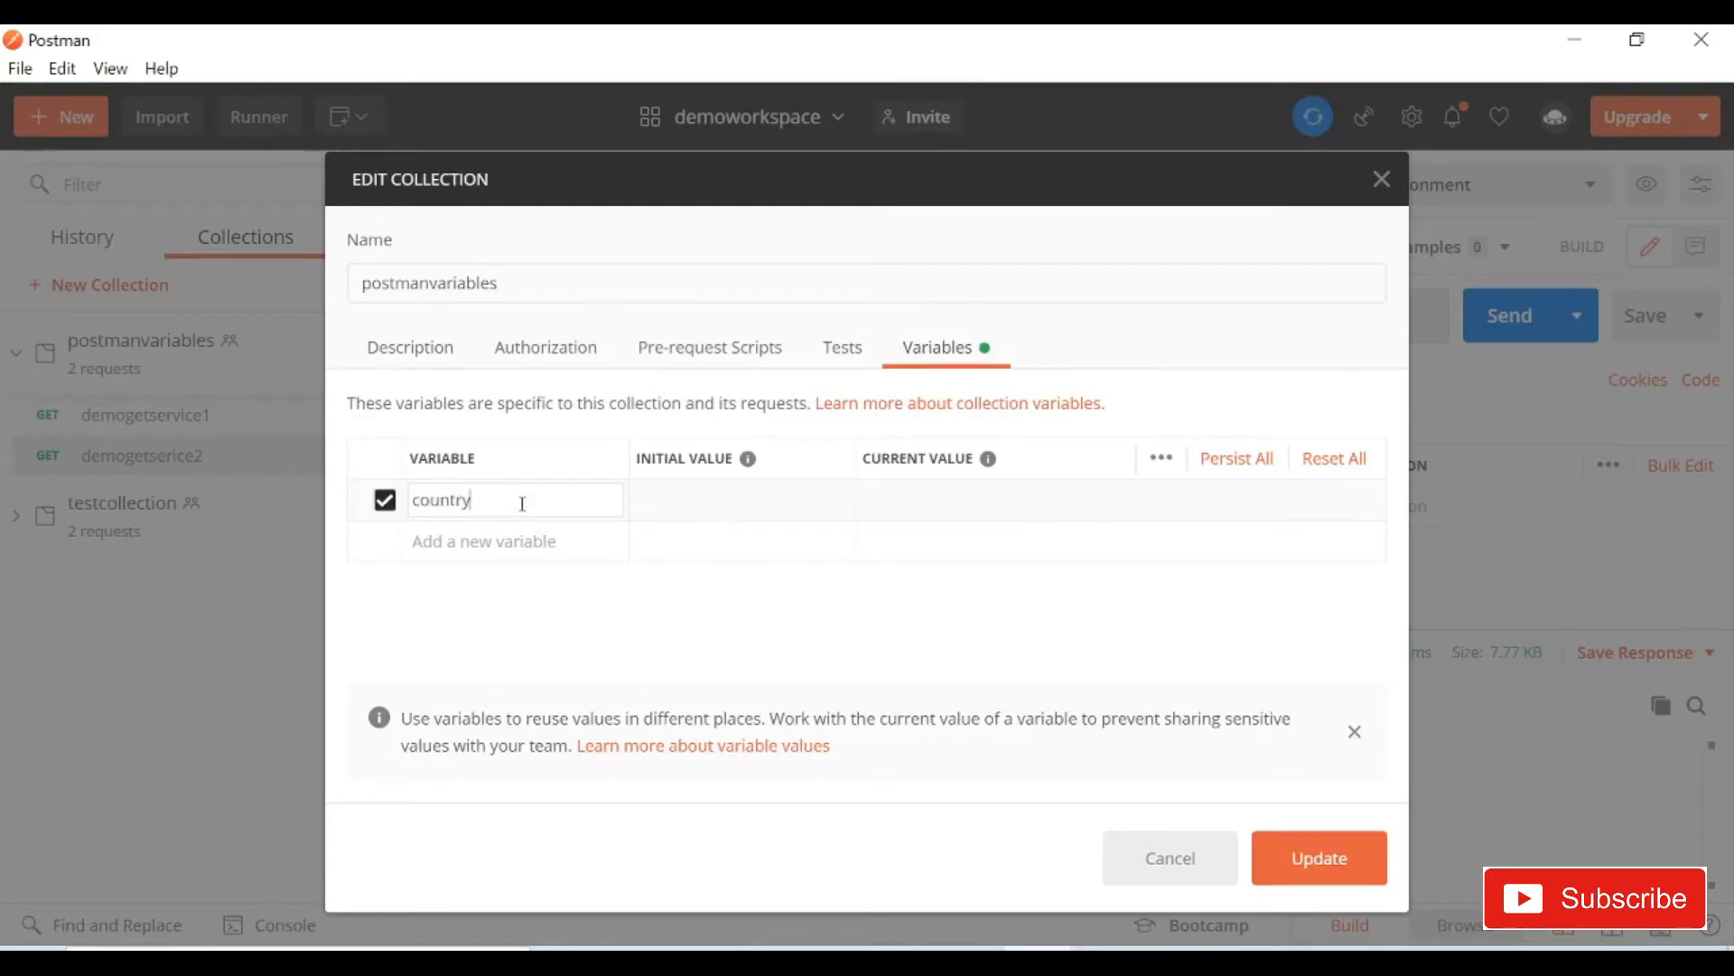
pyautogui.press('Tab')
pyautogui.write('united')
pyautogui.click(740, 618)
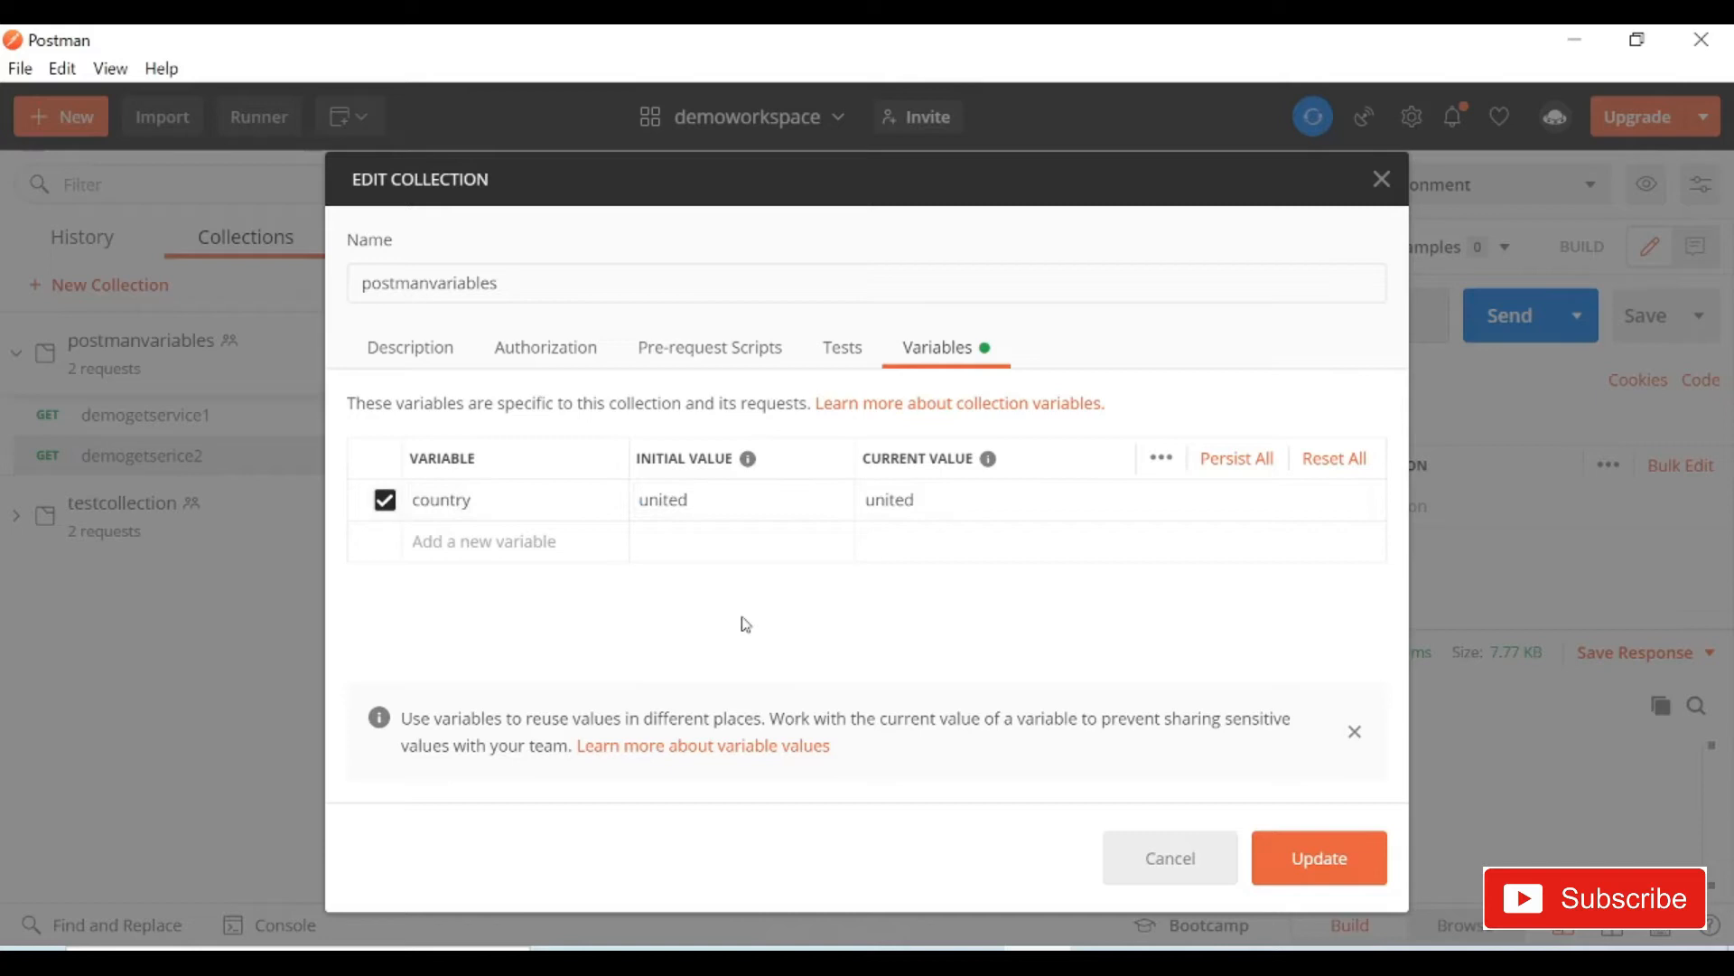
pyautogui.doubleClick(456, 500)
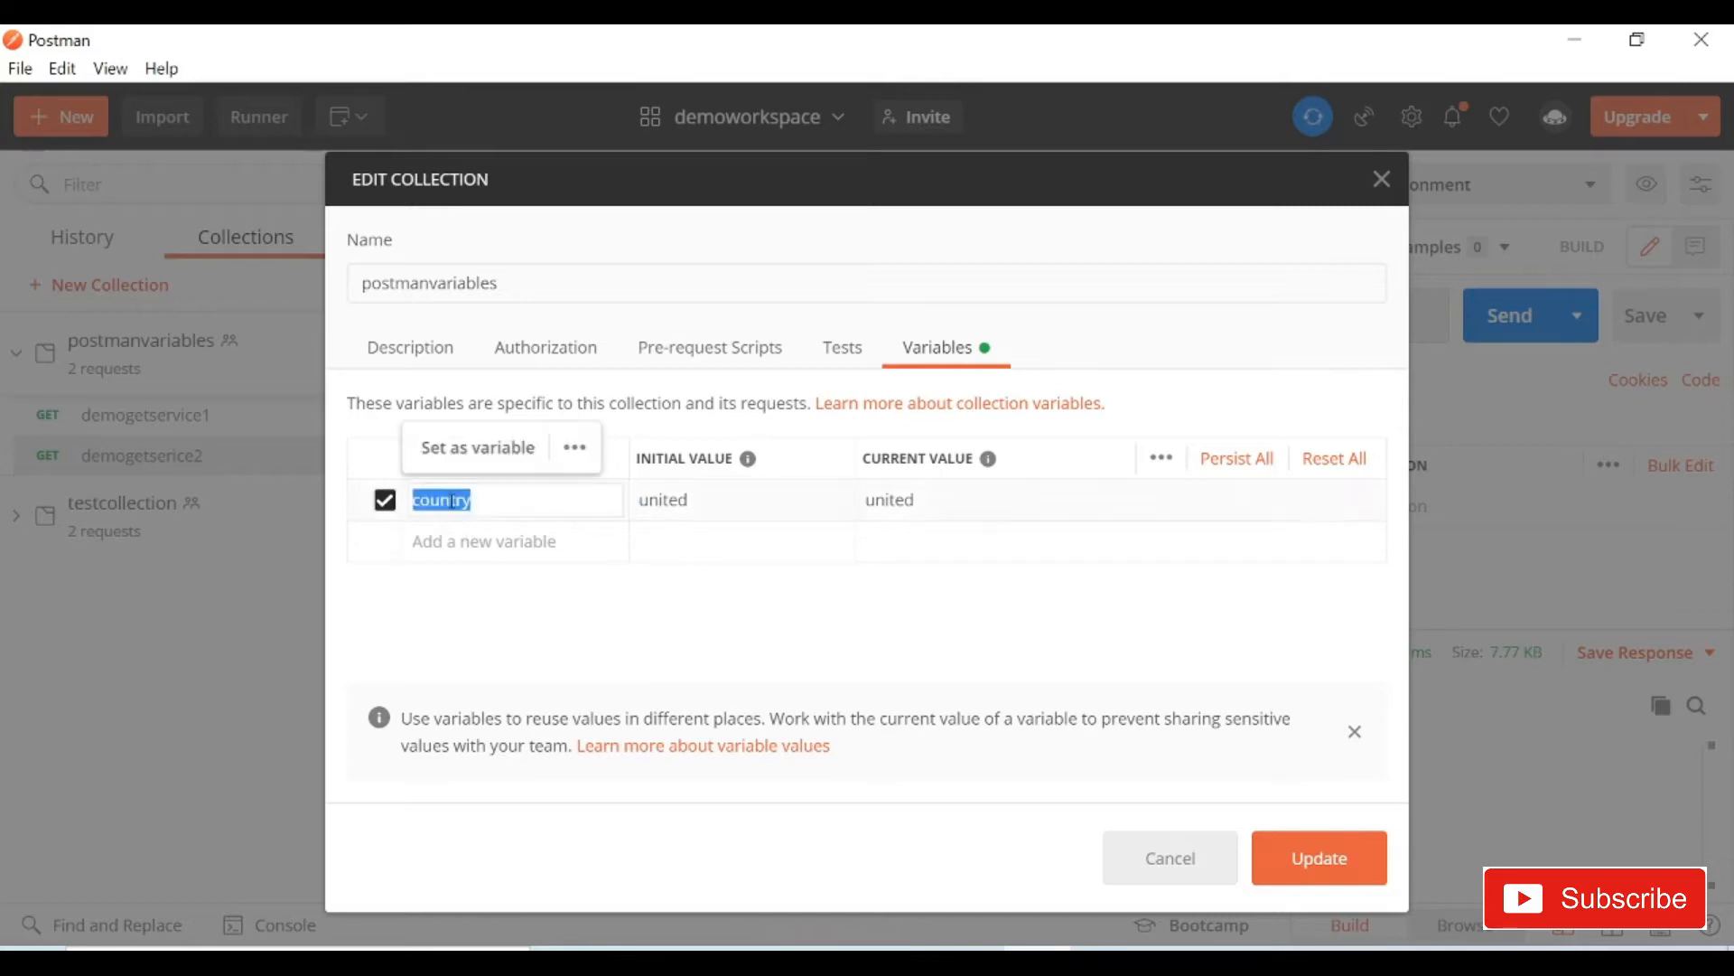
pyautogui.click(1283, 858)
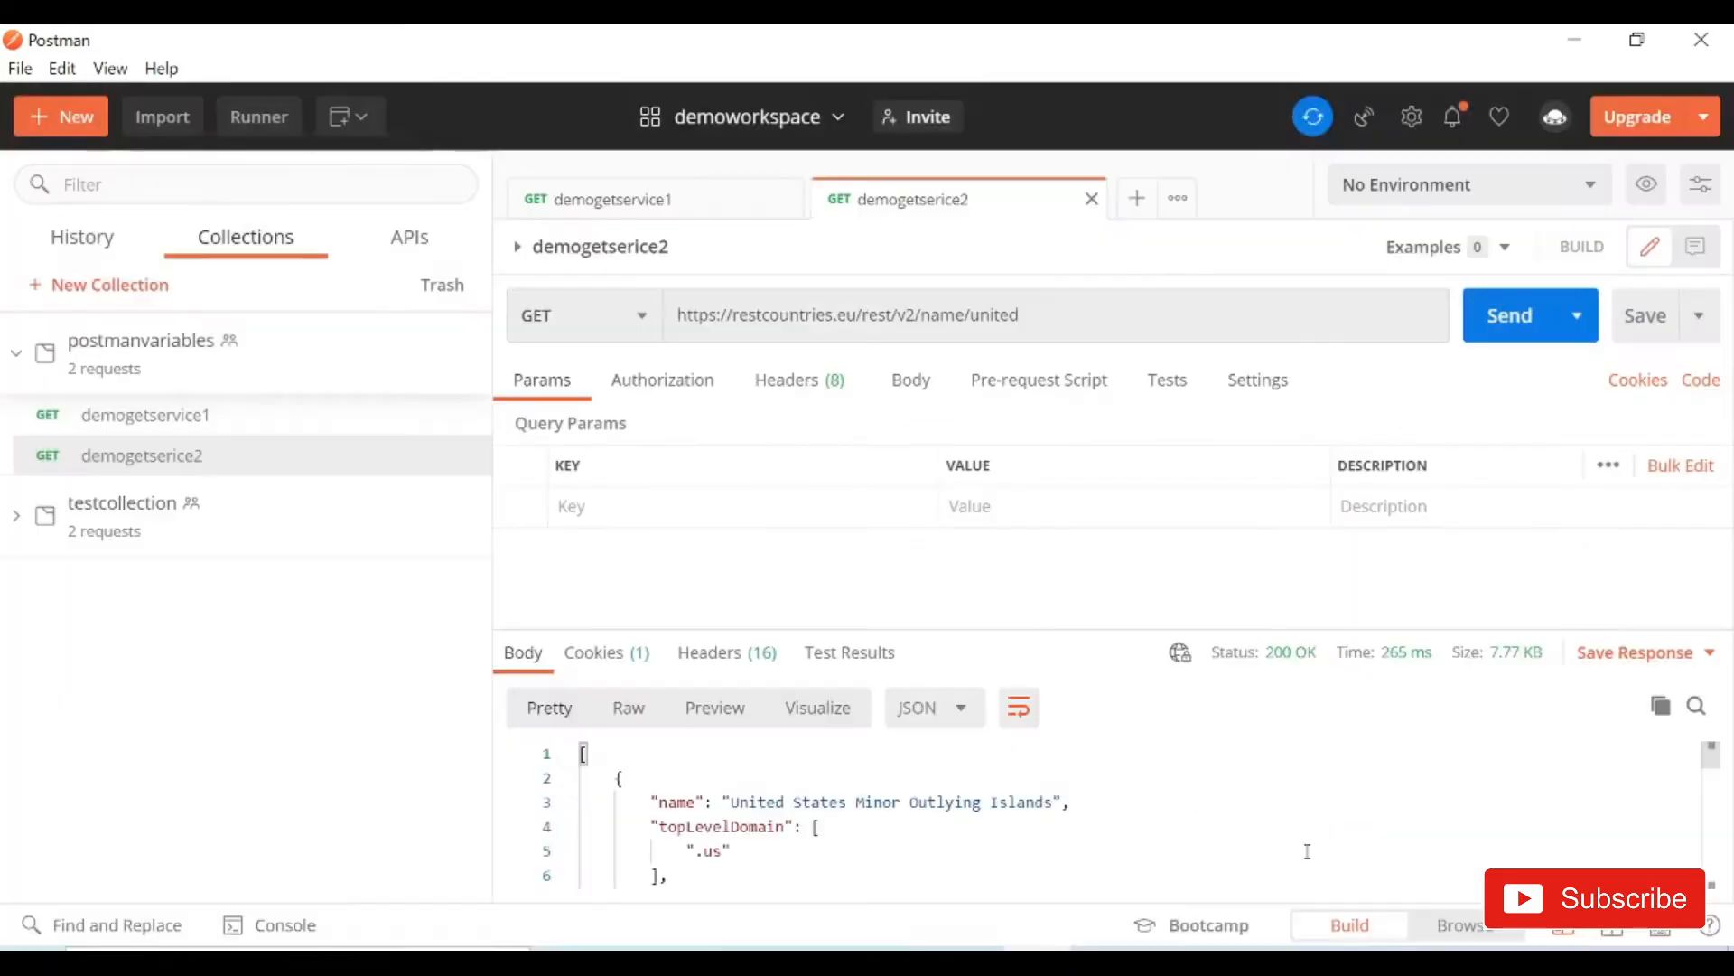
# Replace united in the demogetserice2 request URL with {{country}} and send the request
pyautogui.doubleClick(1006, 315)
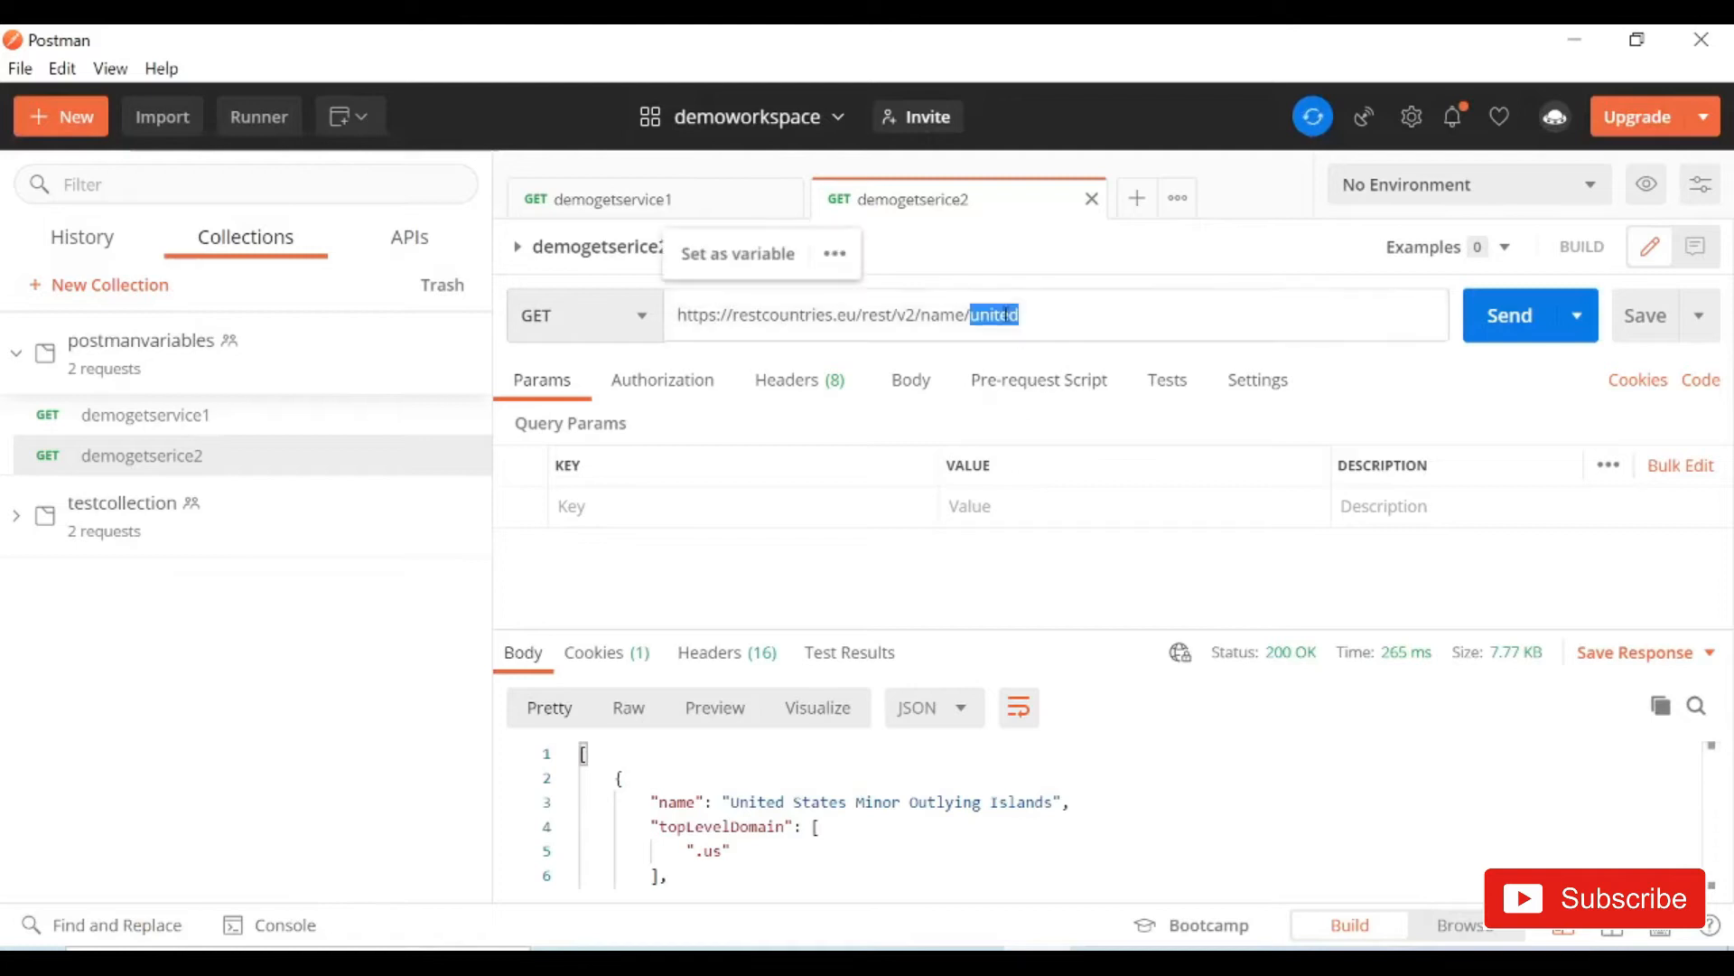
pyautogui.click(1158, 313)
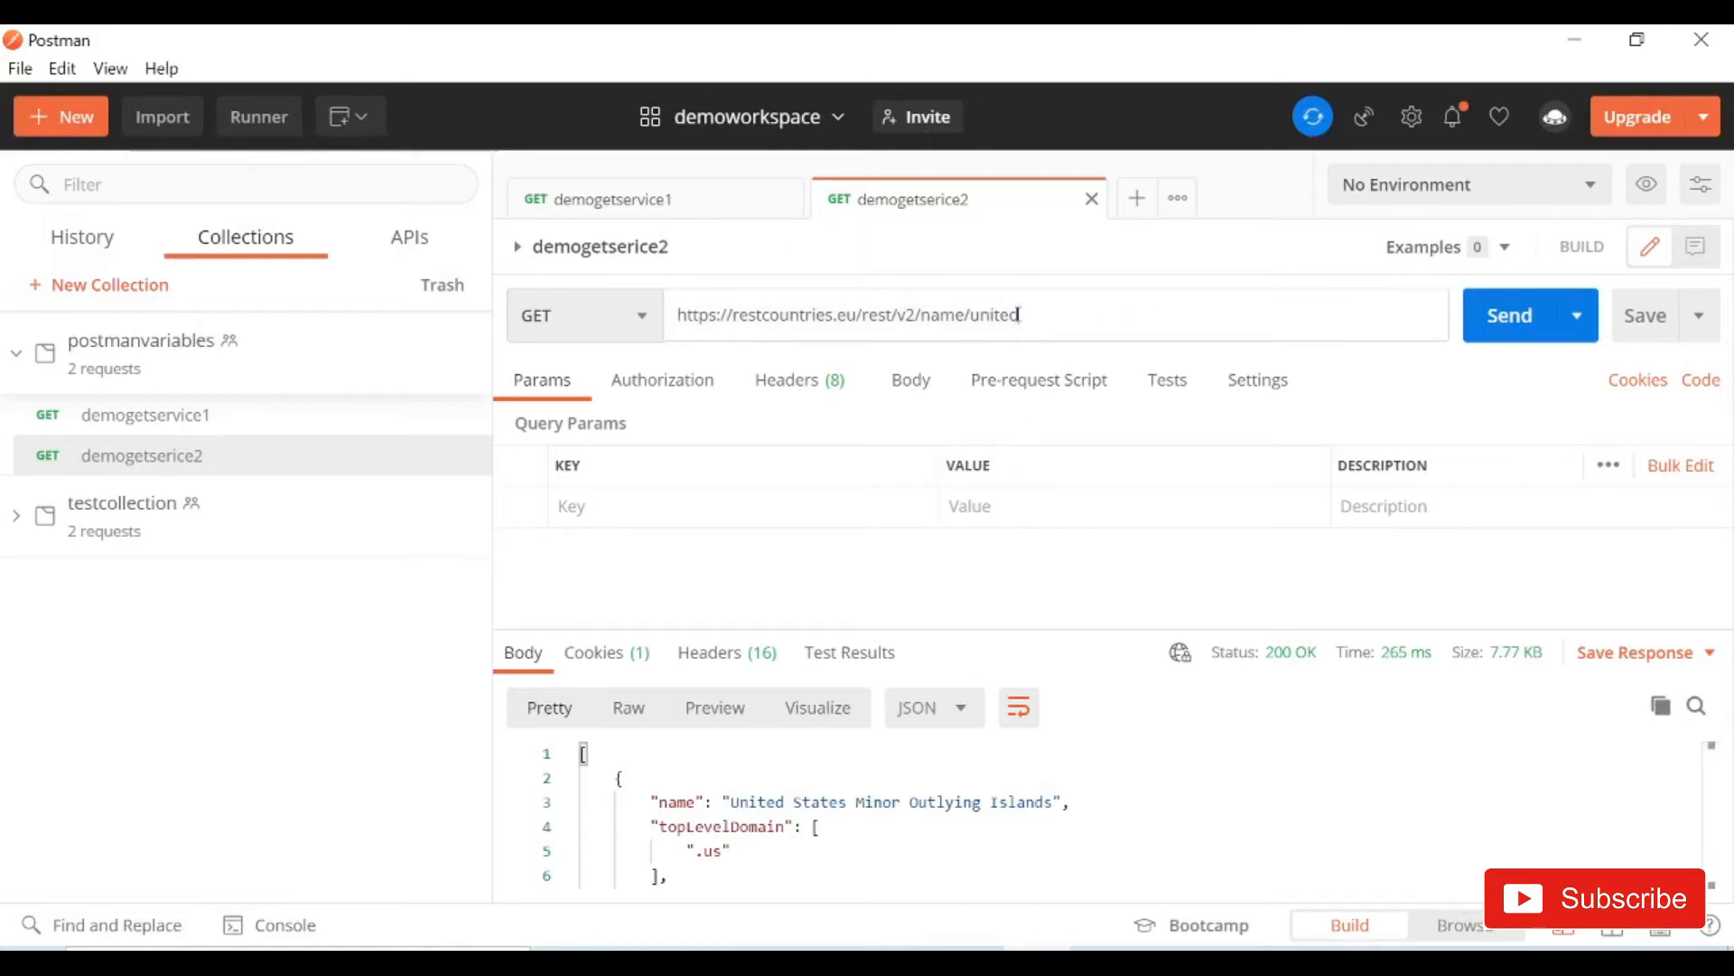
pyautogui.doubleClick(1010, 313)
pyautogui.press('BackSpace')
pyautogui.write('{{')
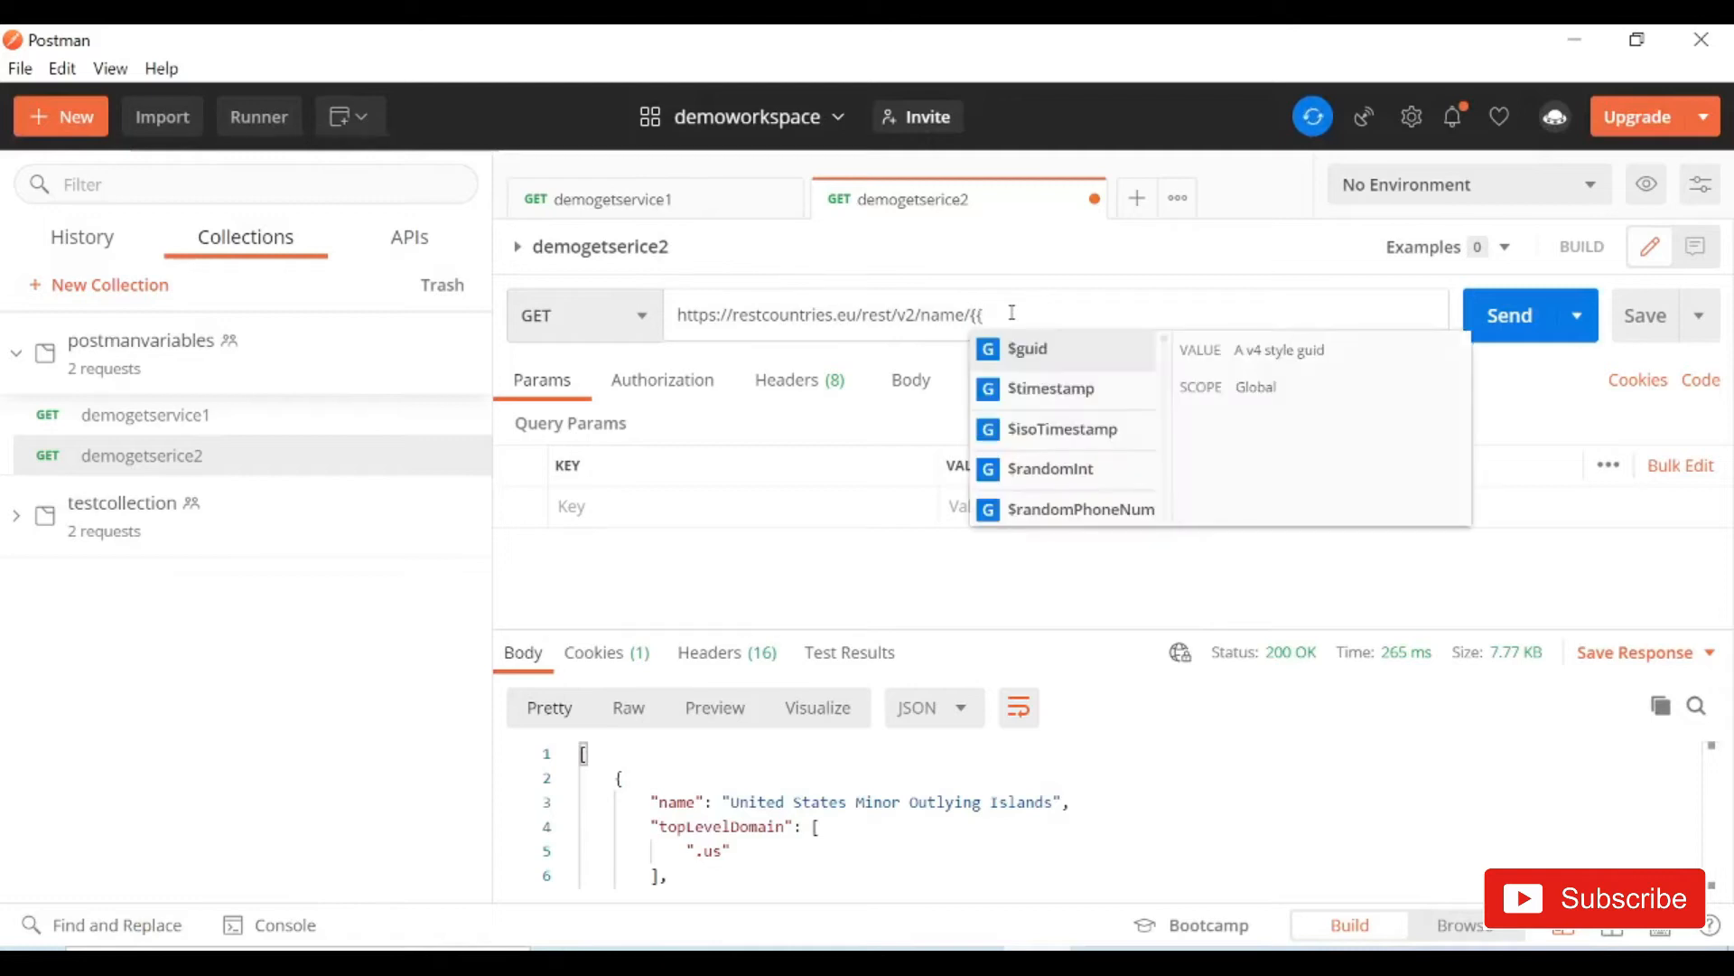
pyautogui.write('country}}')
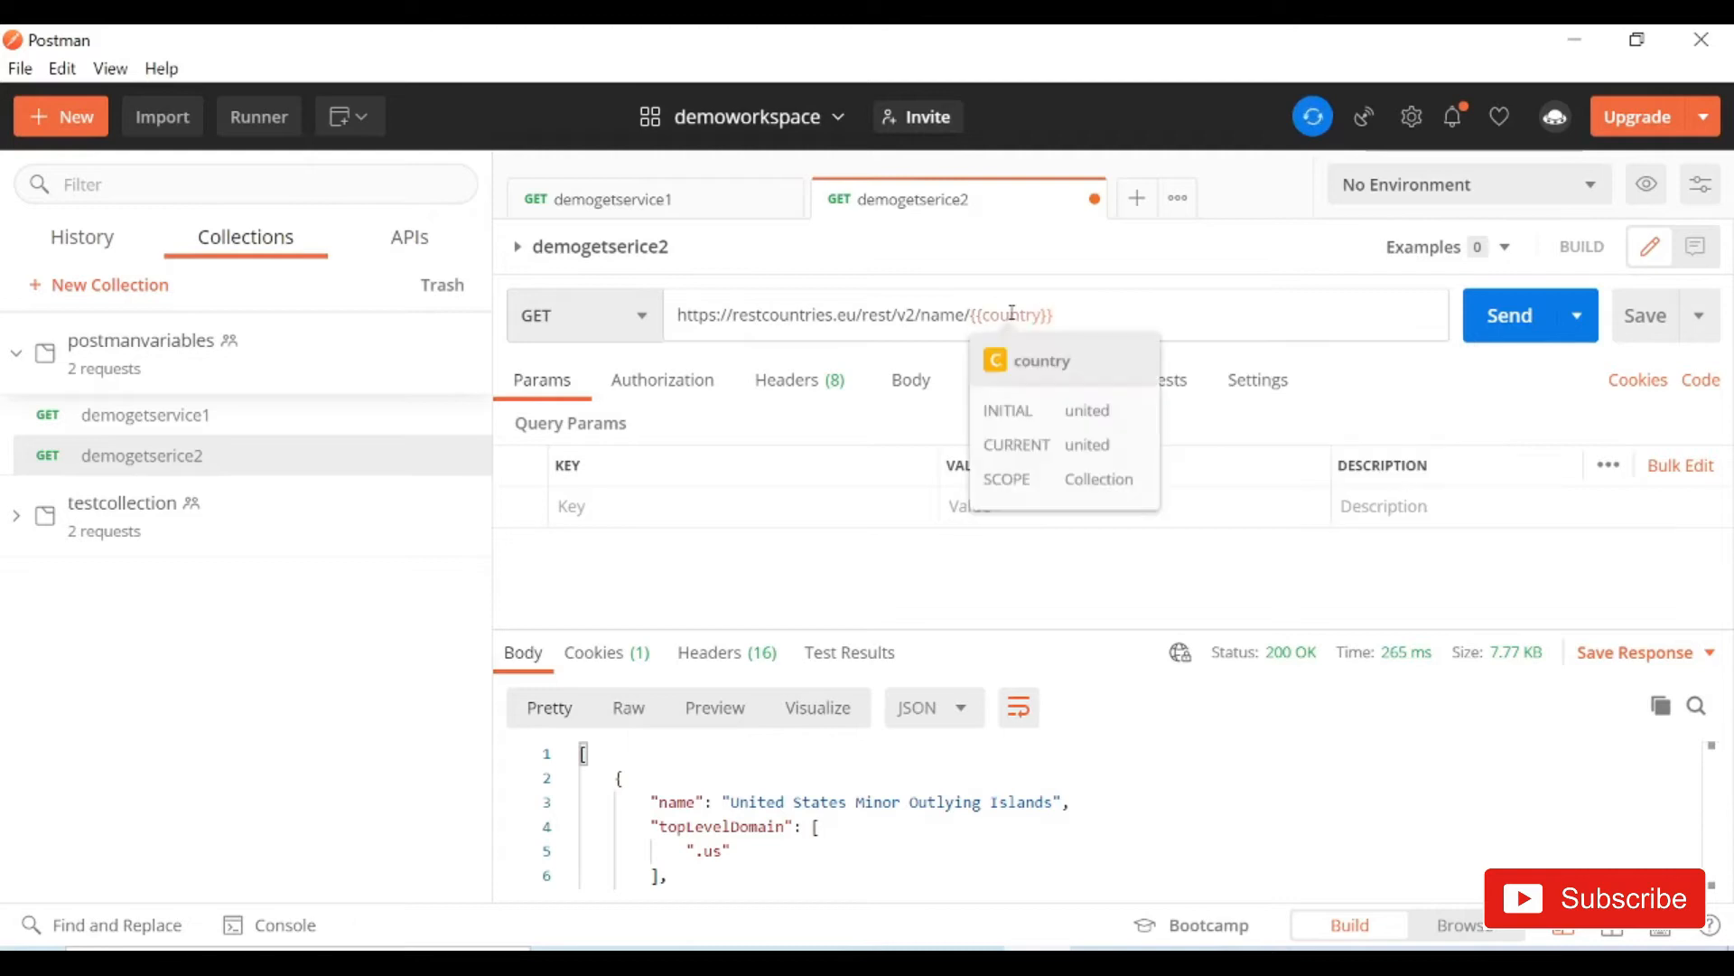
pyautogui.click(863, 578)
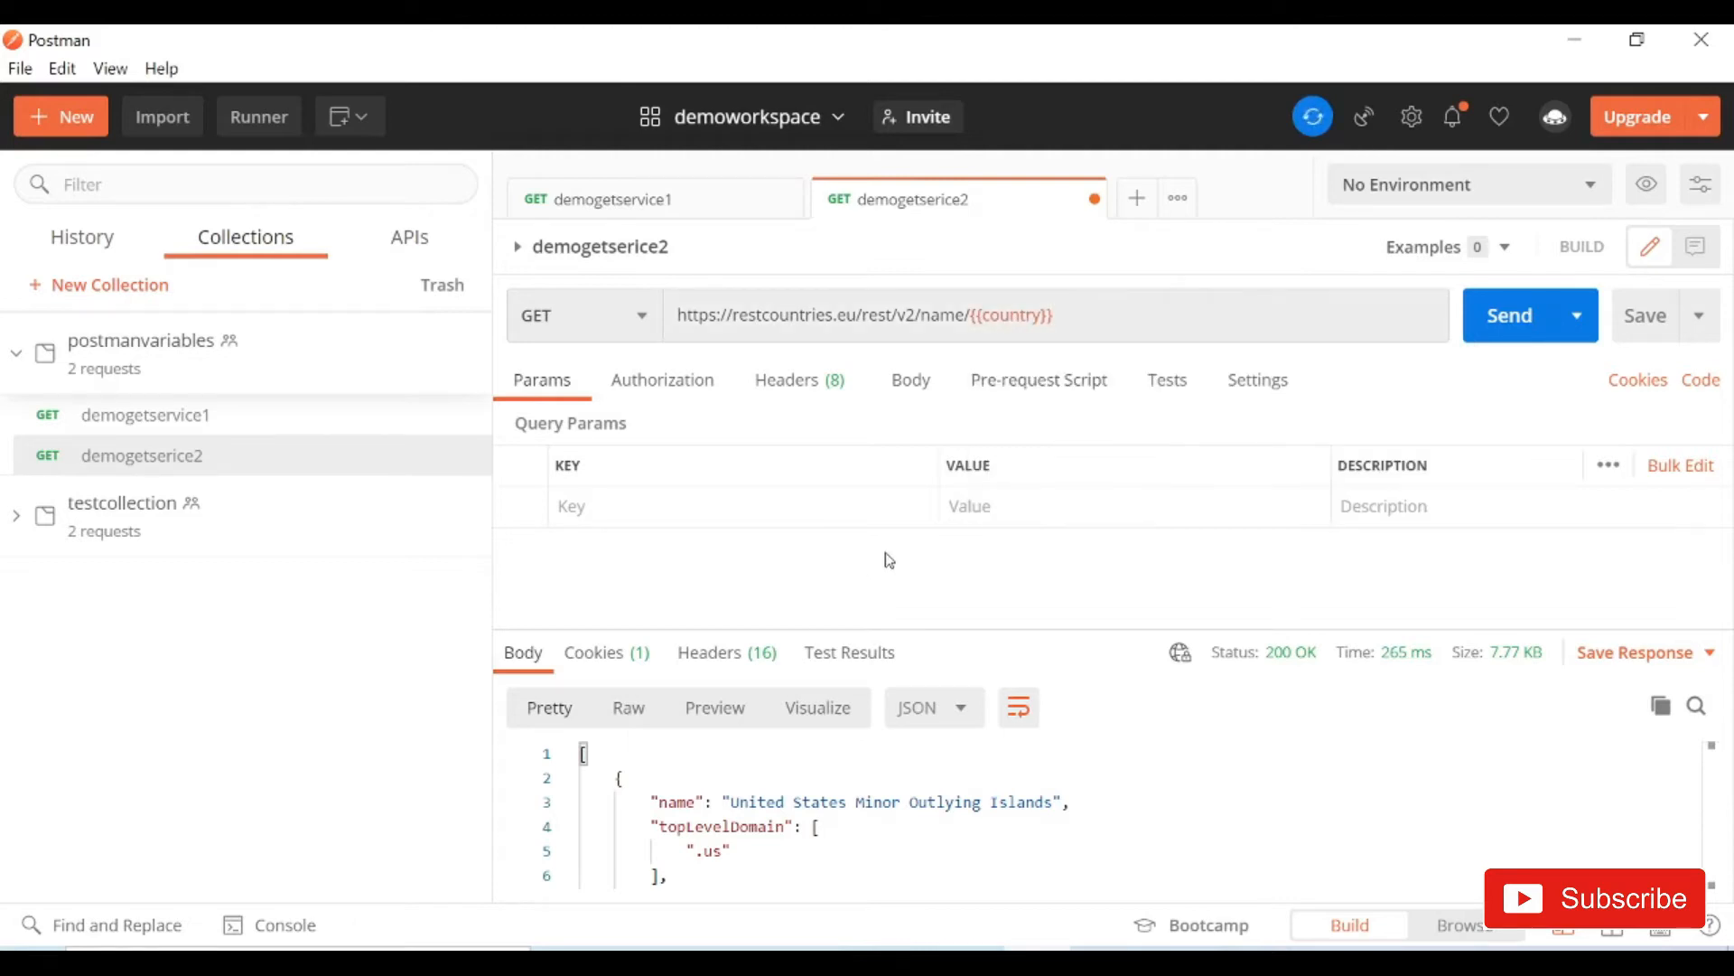
pyautogui.moveTo(1019, 312)
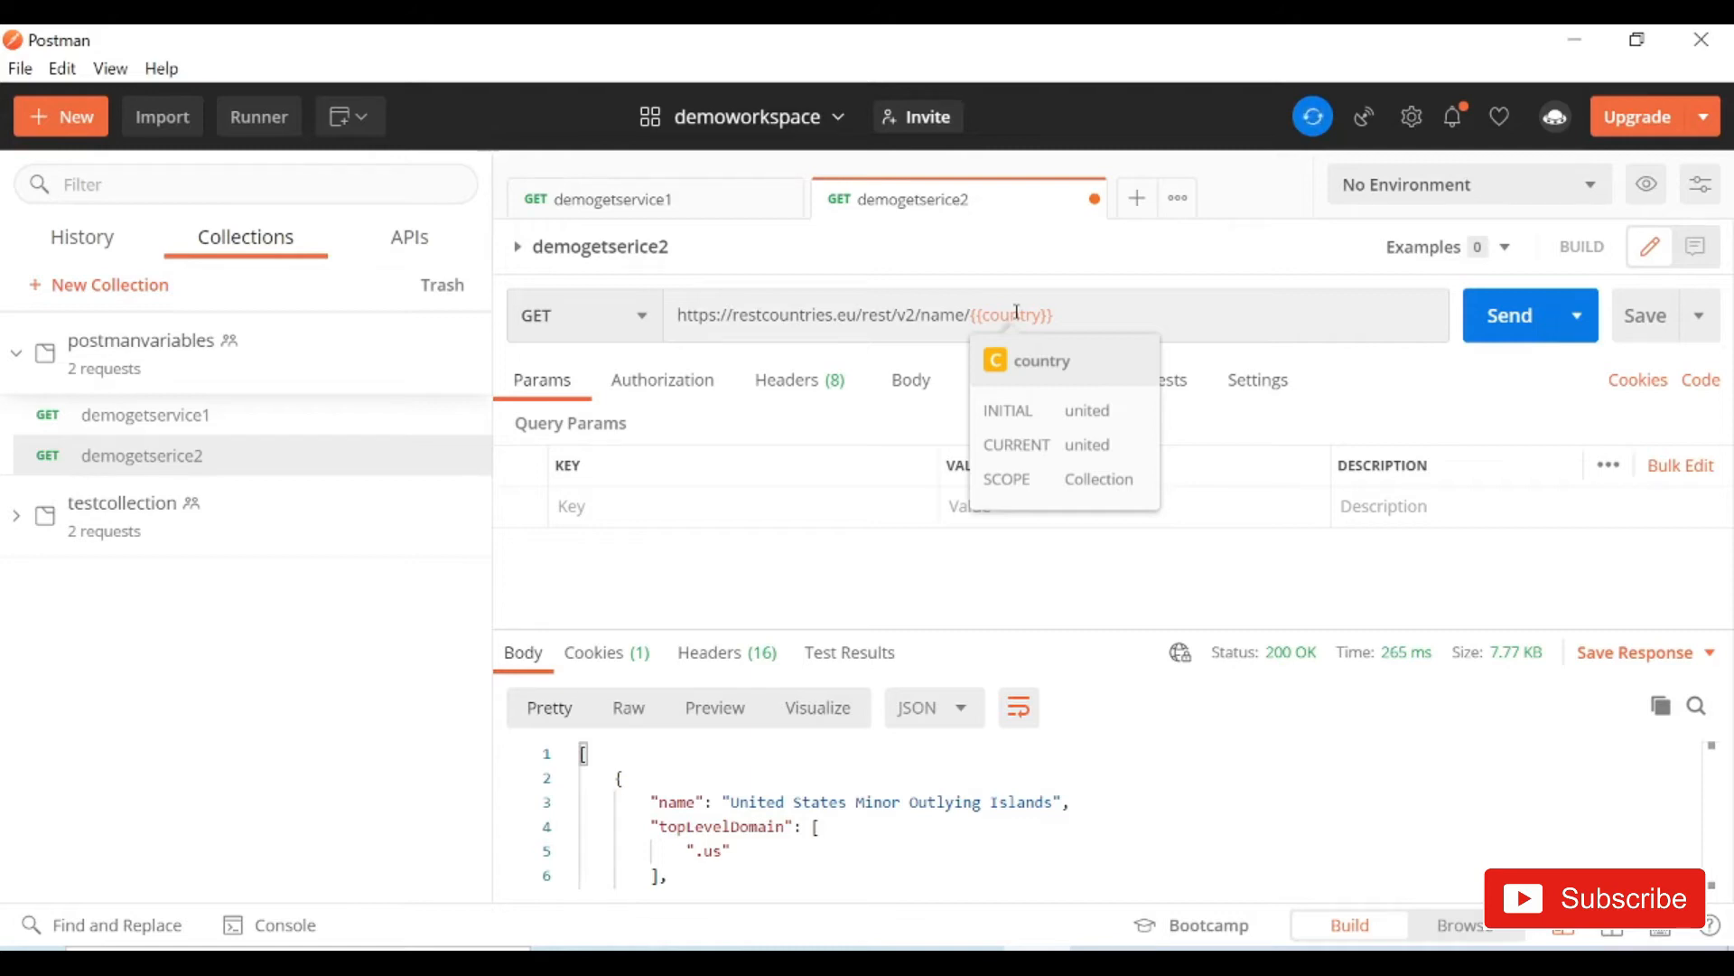
pyautogui.click(1505, 322)
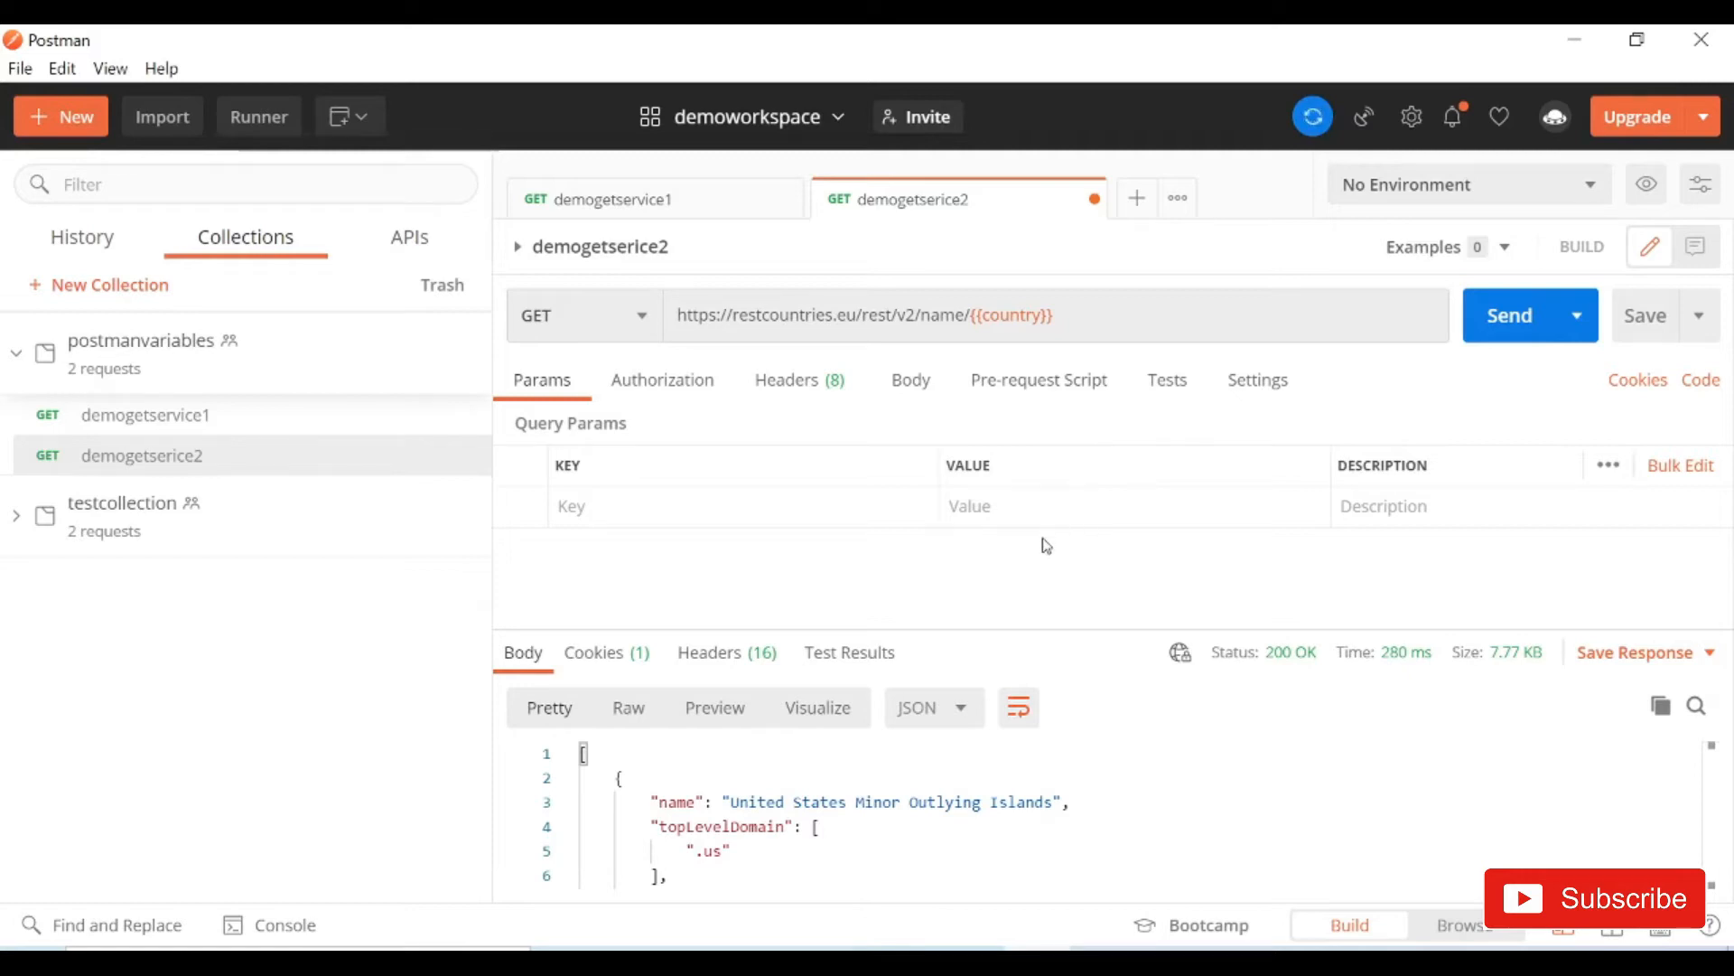
# Open the demogetservice1 request and save a global variable named code with initial value COP
pyautogui.click(348, 430)
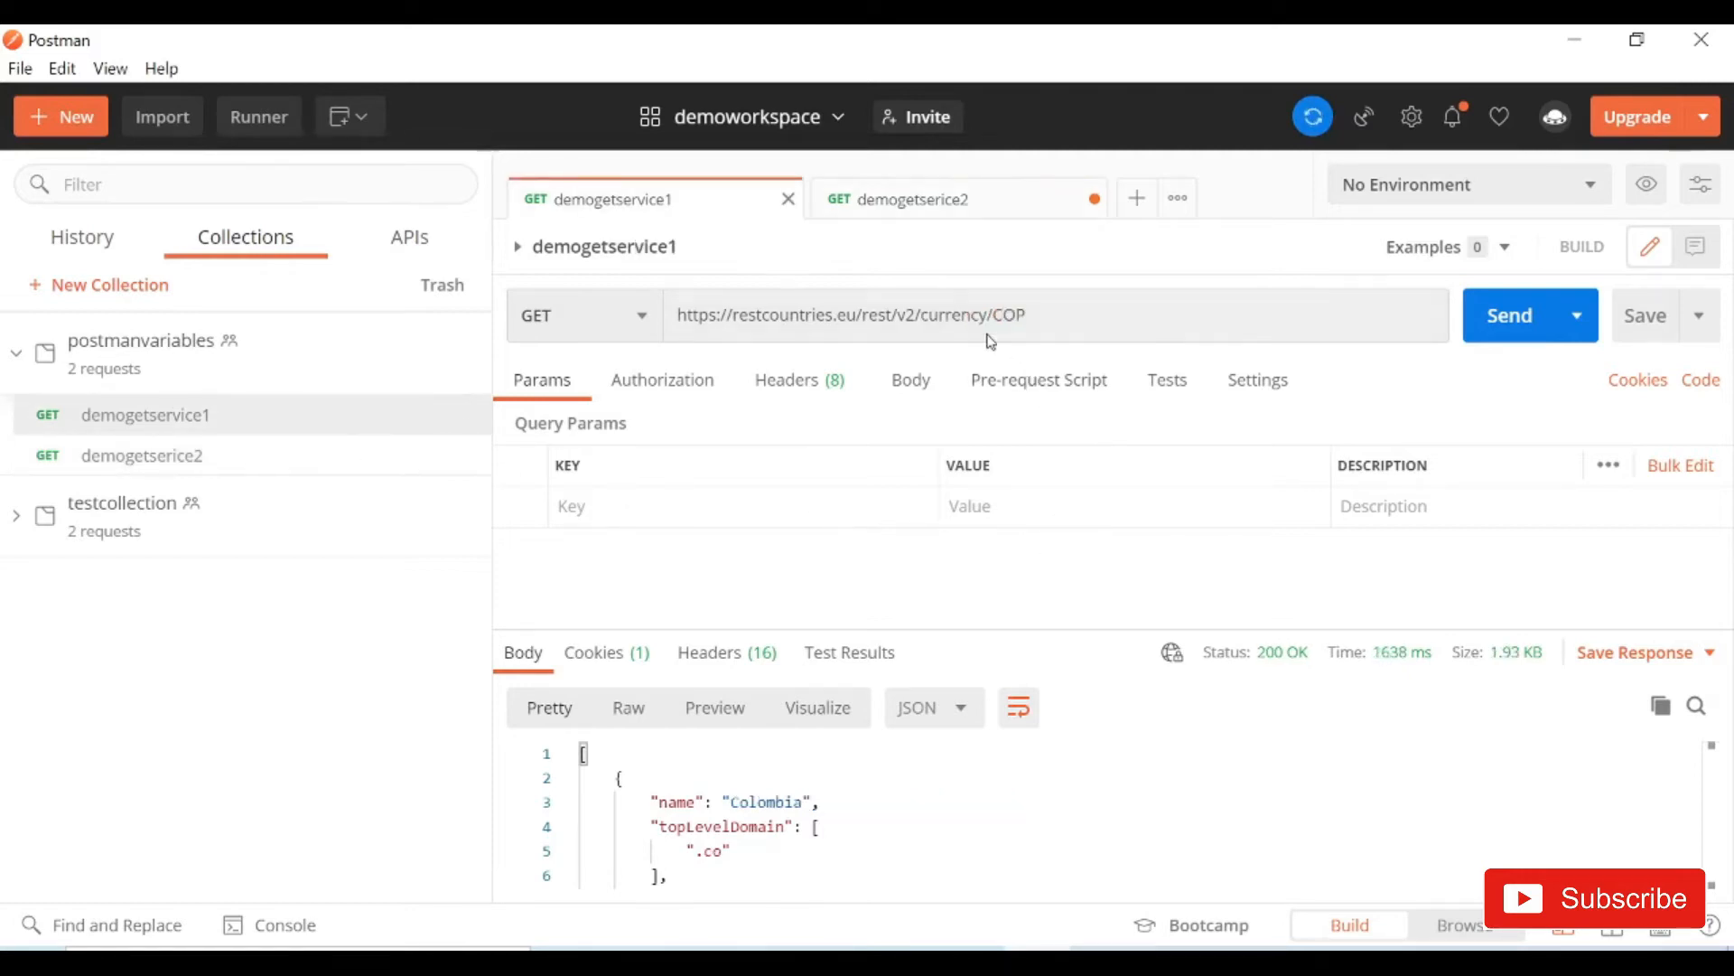
pyautogui.doubleClick(1018, 316)
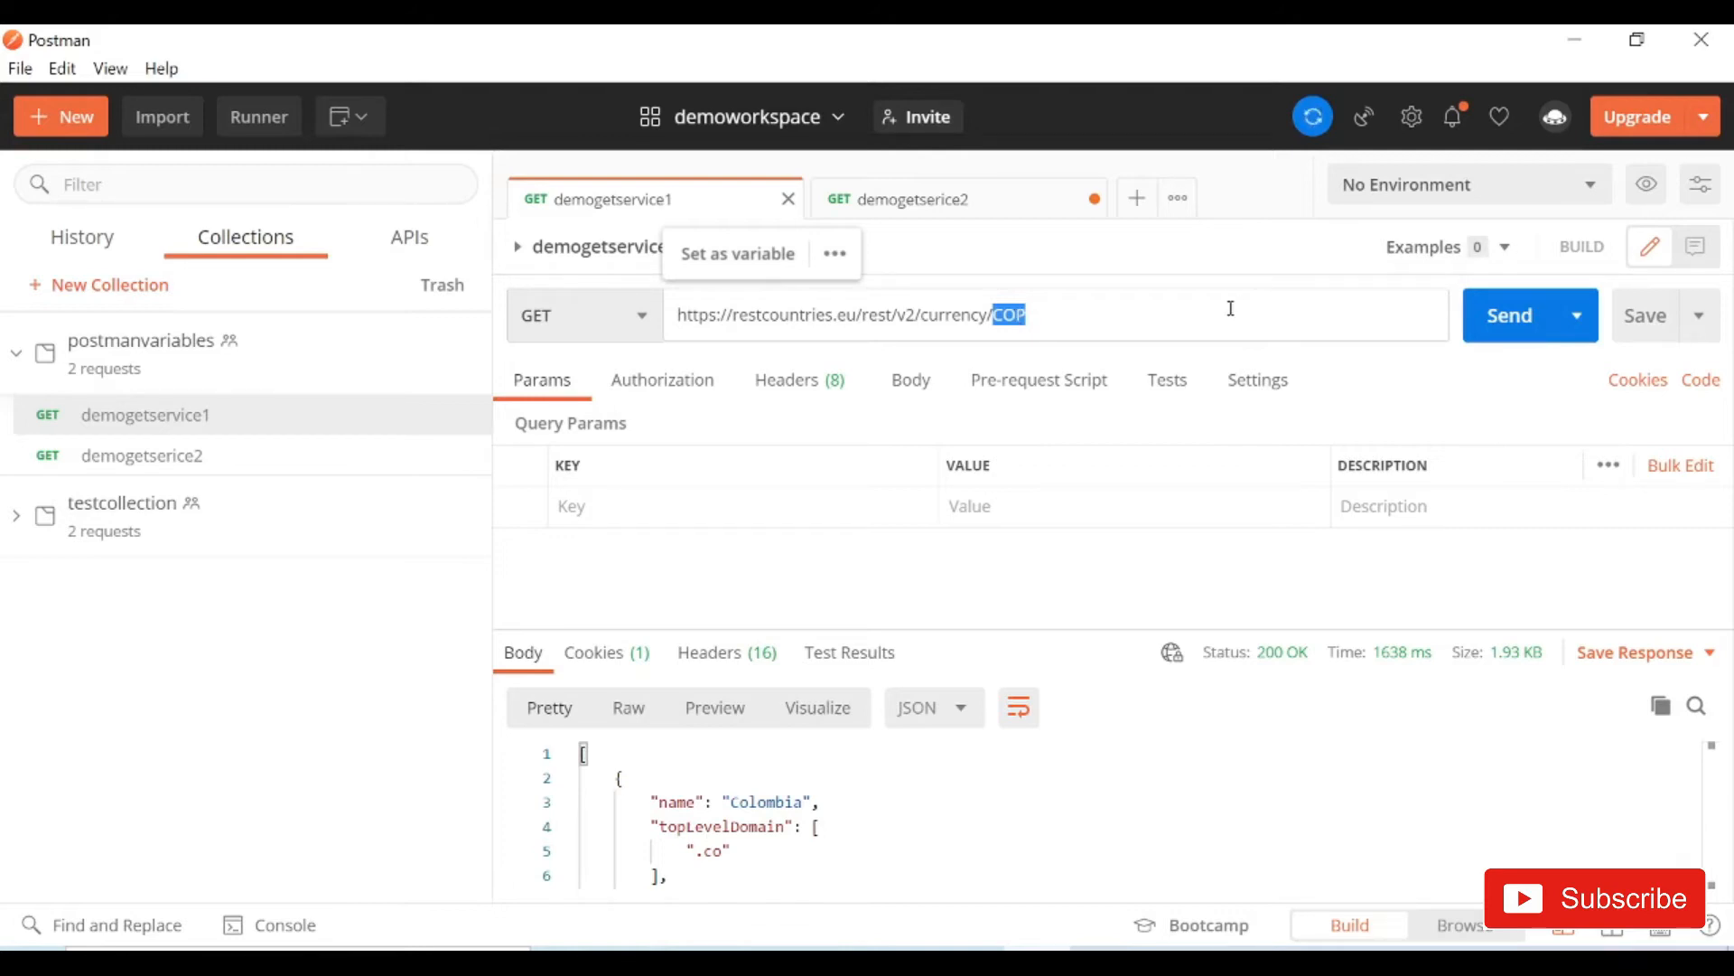
pyautogui.click(1649, 187)
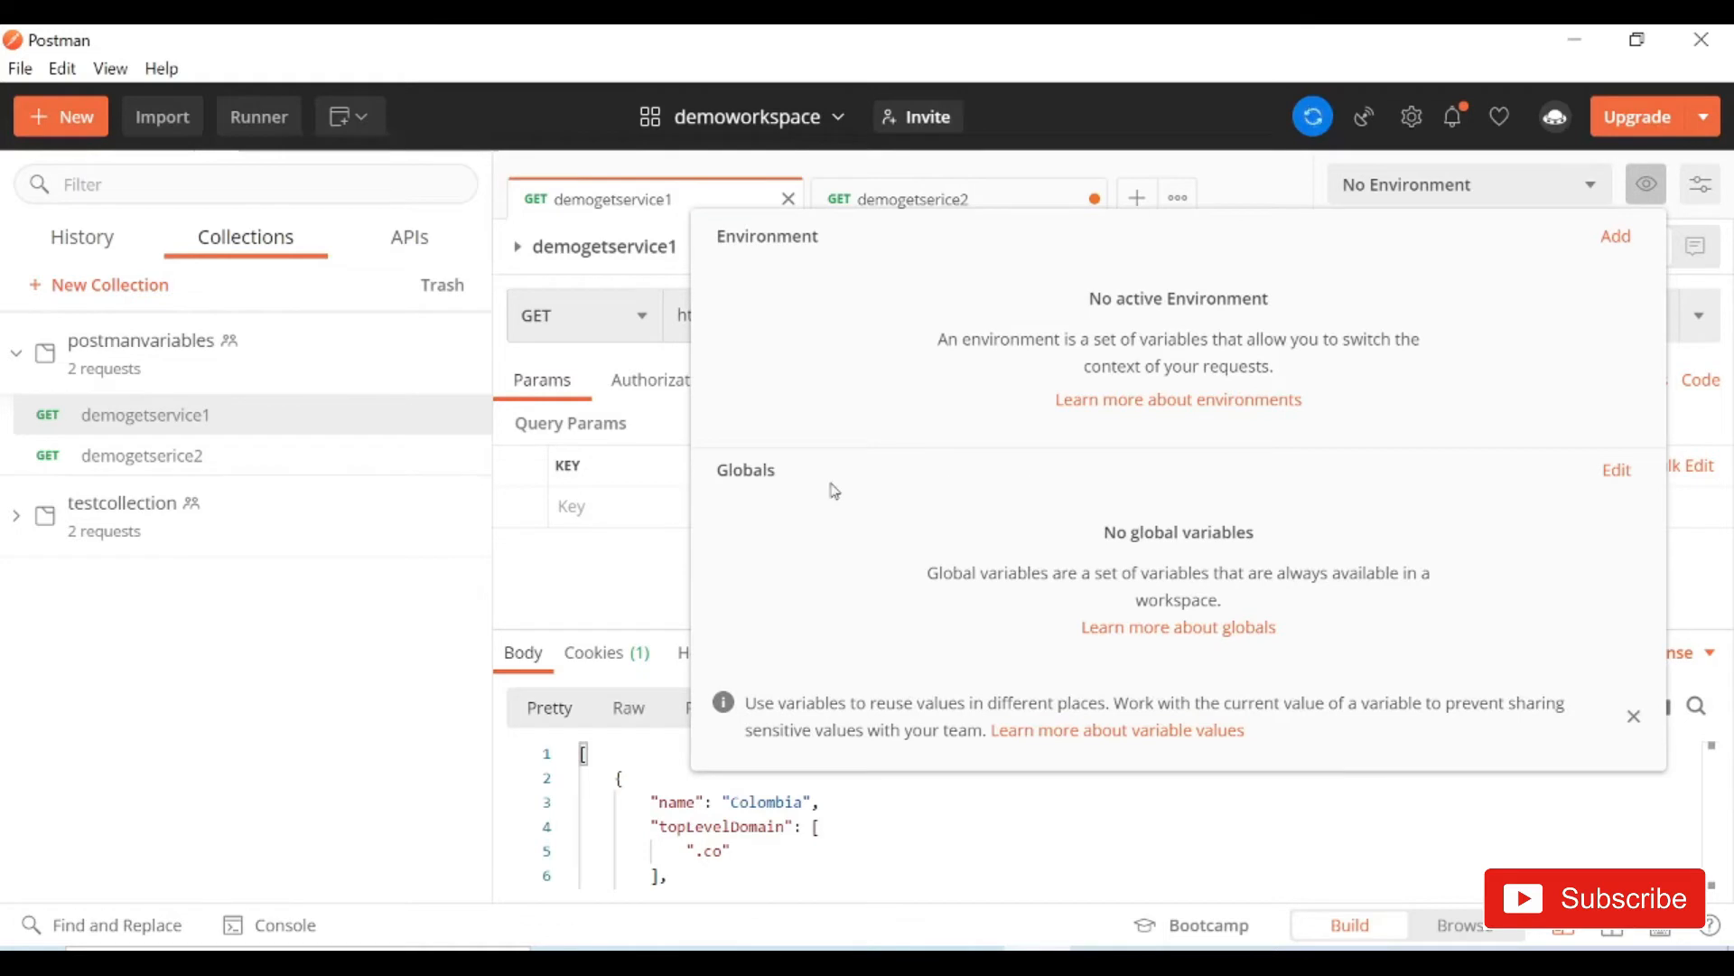
pyautogui.click(1623, 470)
pyautogui.click(560, 474)
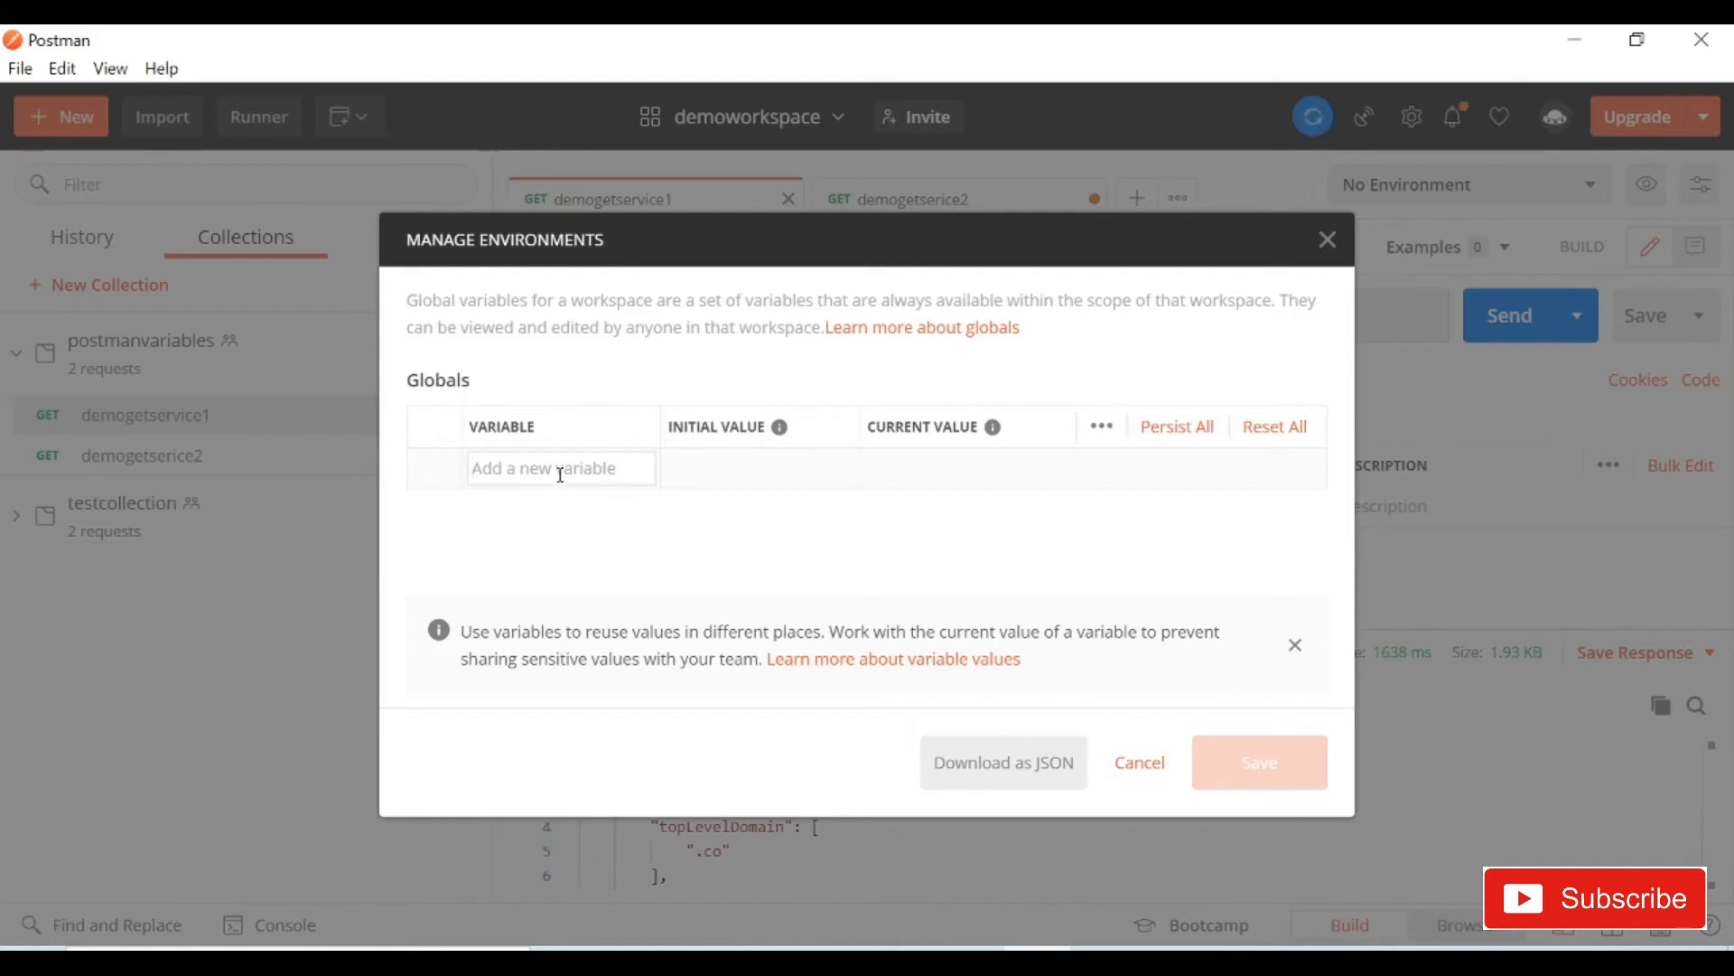
pyautogui.write('code')
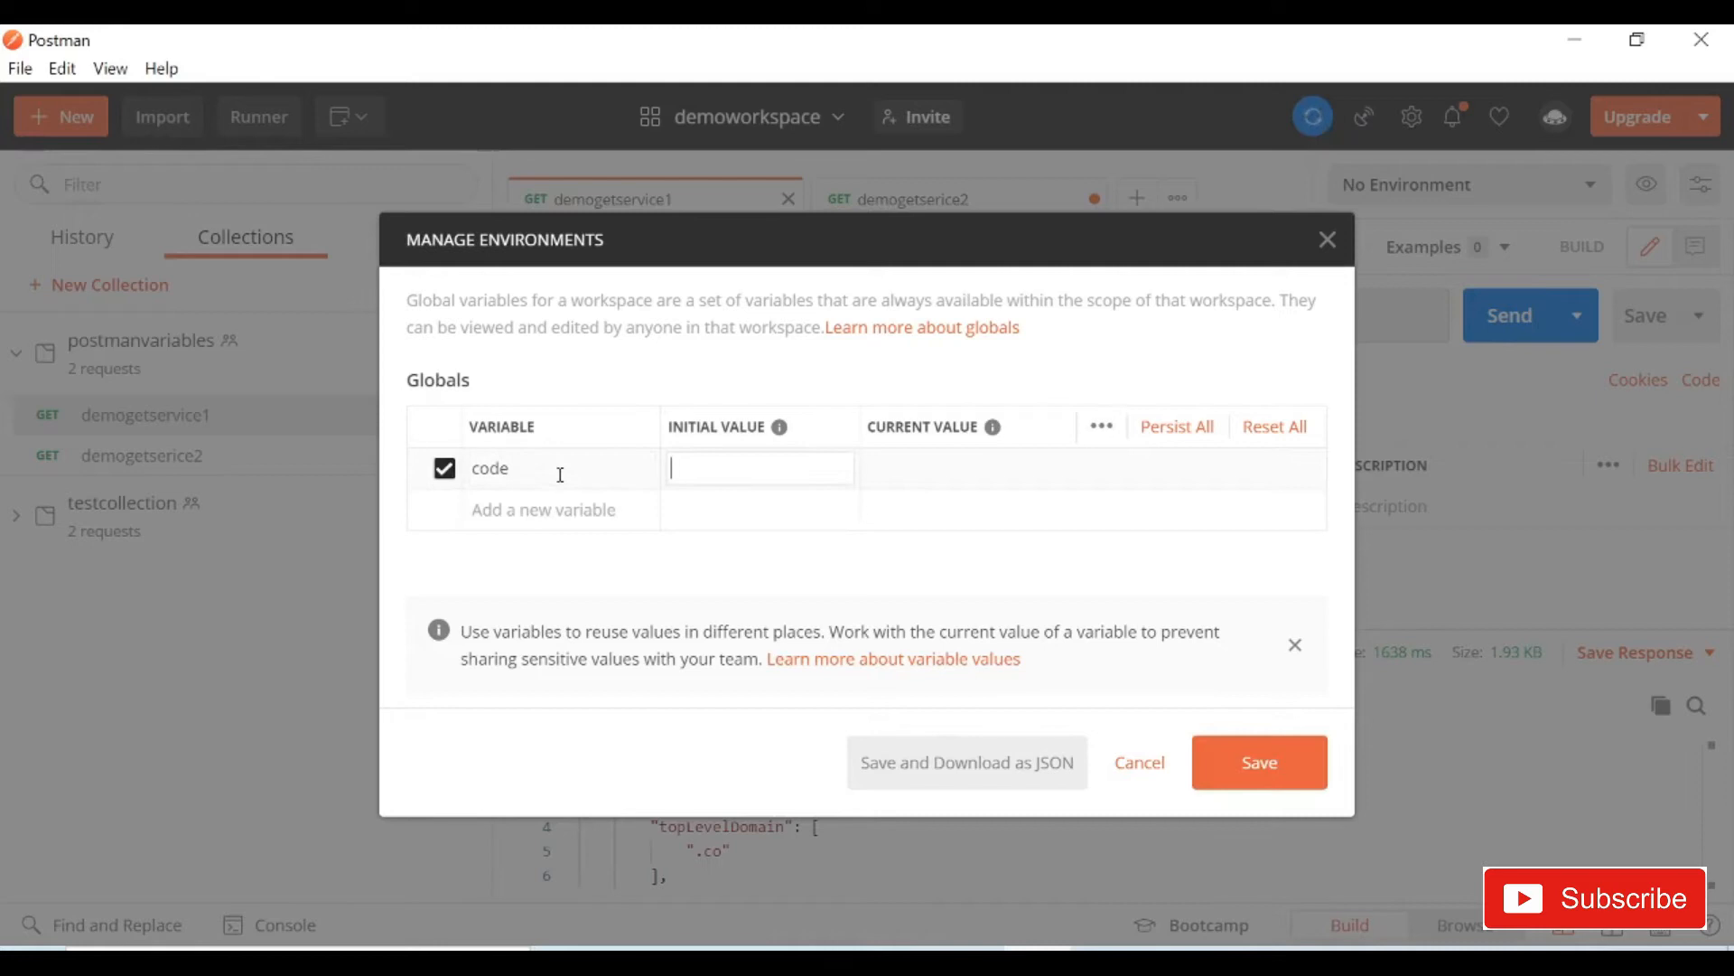
pyautogui.write('COP')
pyautogui.click(836, 542)
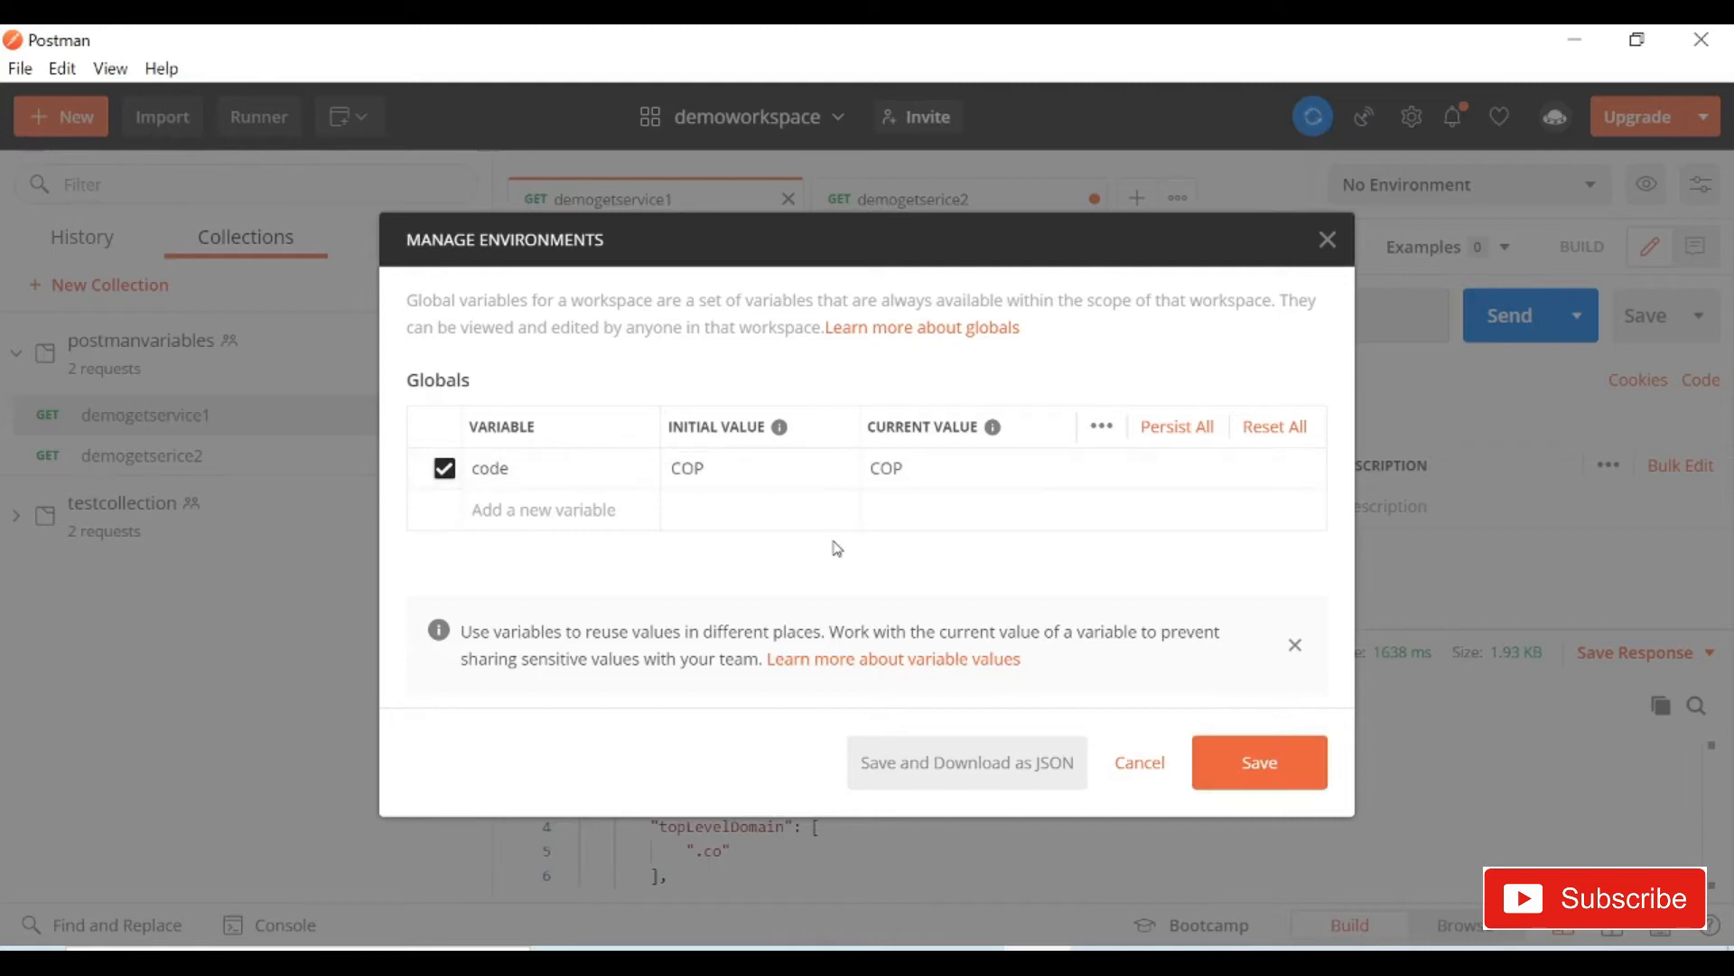
pyautogui.click(1258, 772)
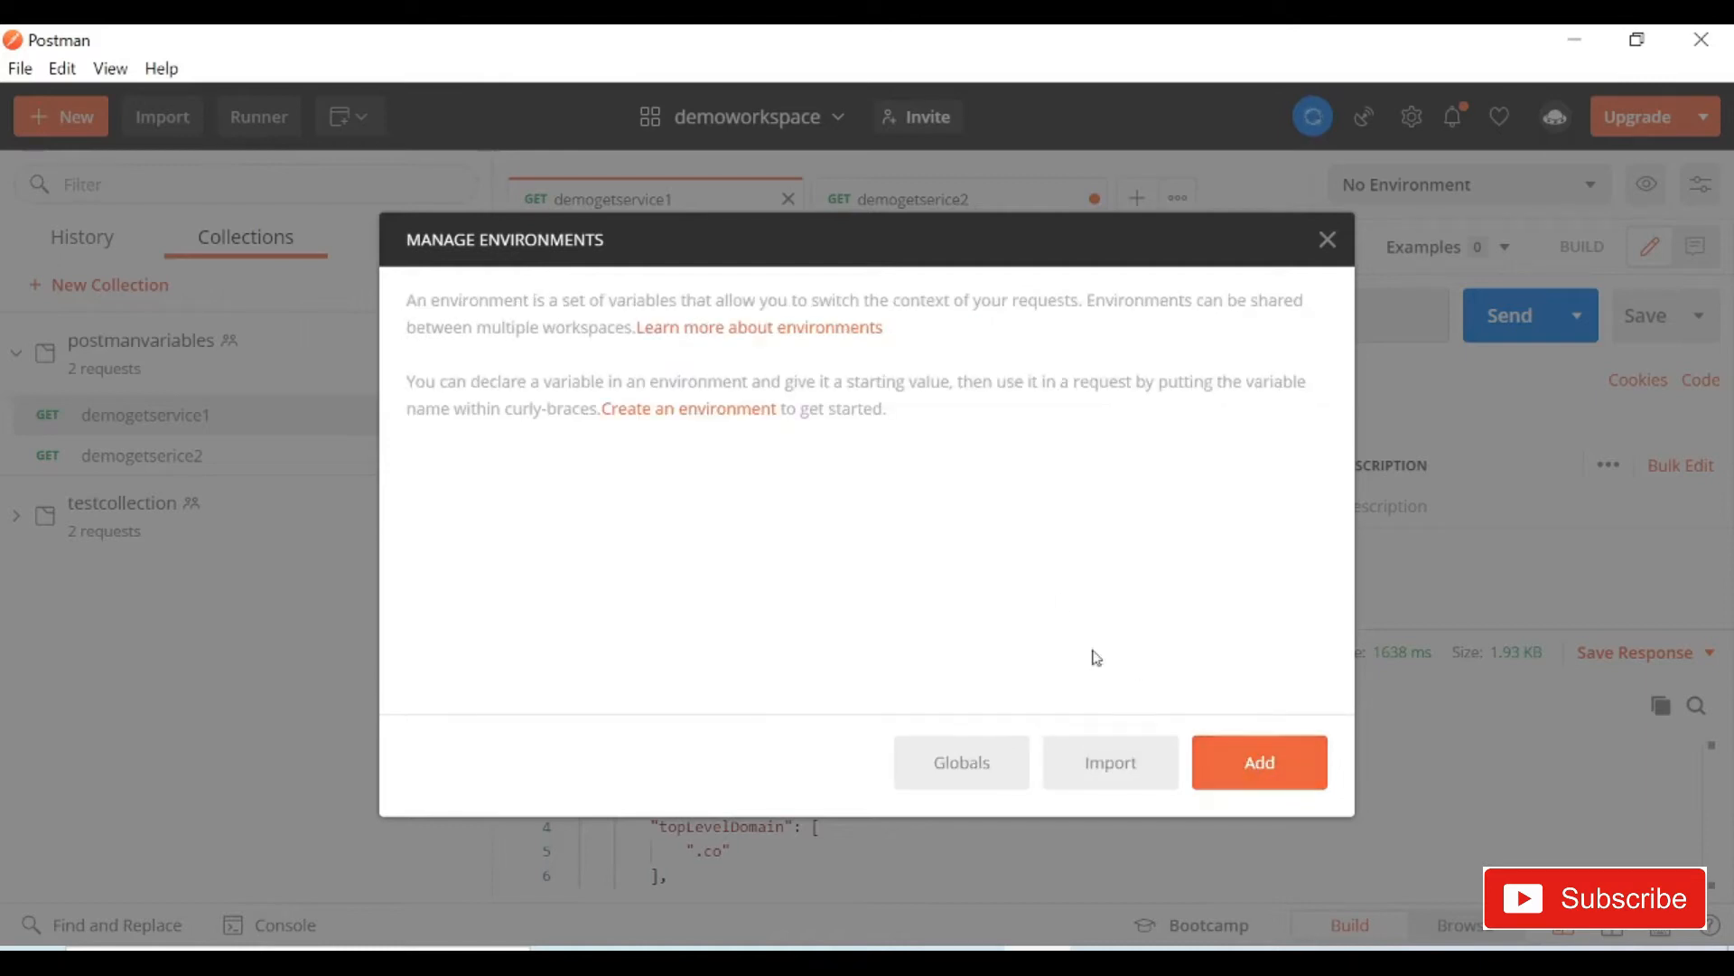
pyautogui.click(1327, 240)
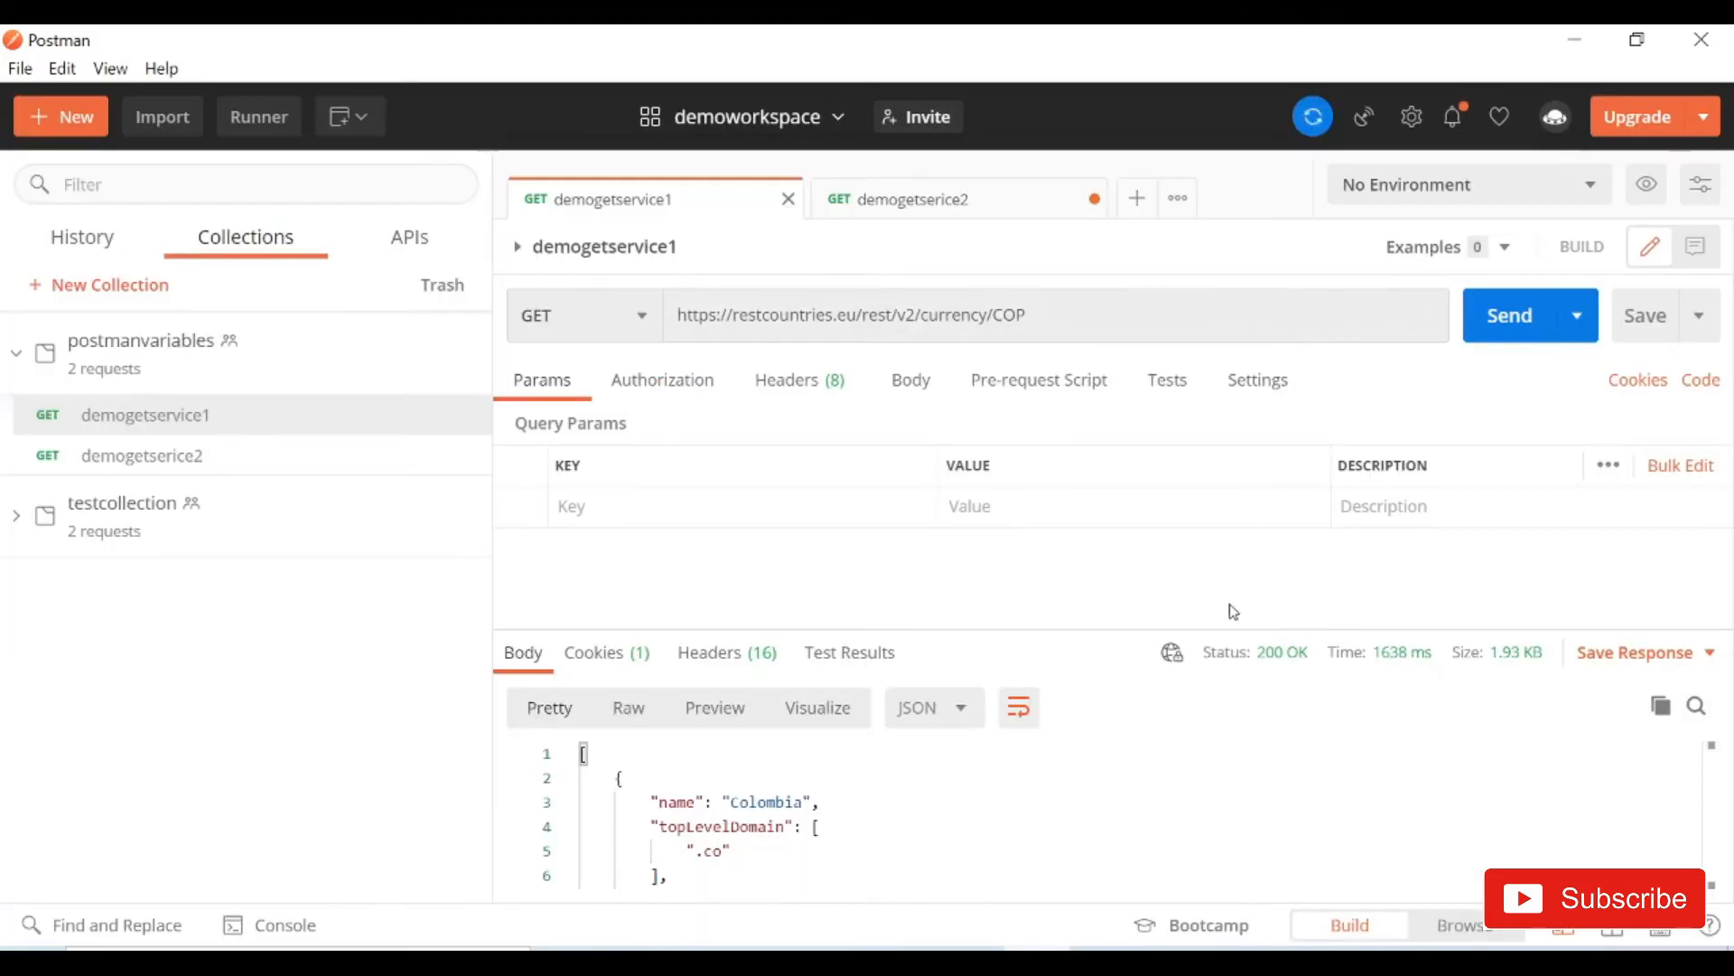
# Replace COP in the demogetservice1 request URL with {{code}}, and inspect the country variable in the demogetserice2 URL
pyautogui.doubleClick(1011, 314)
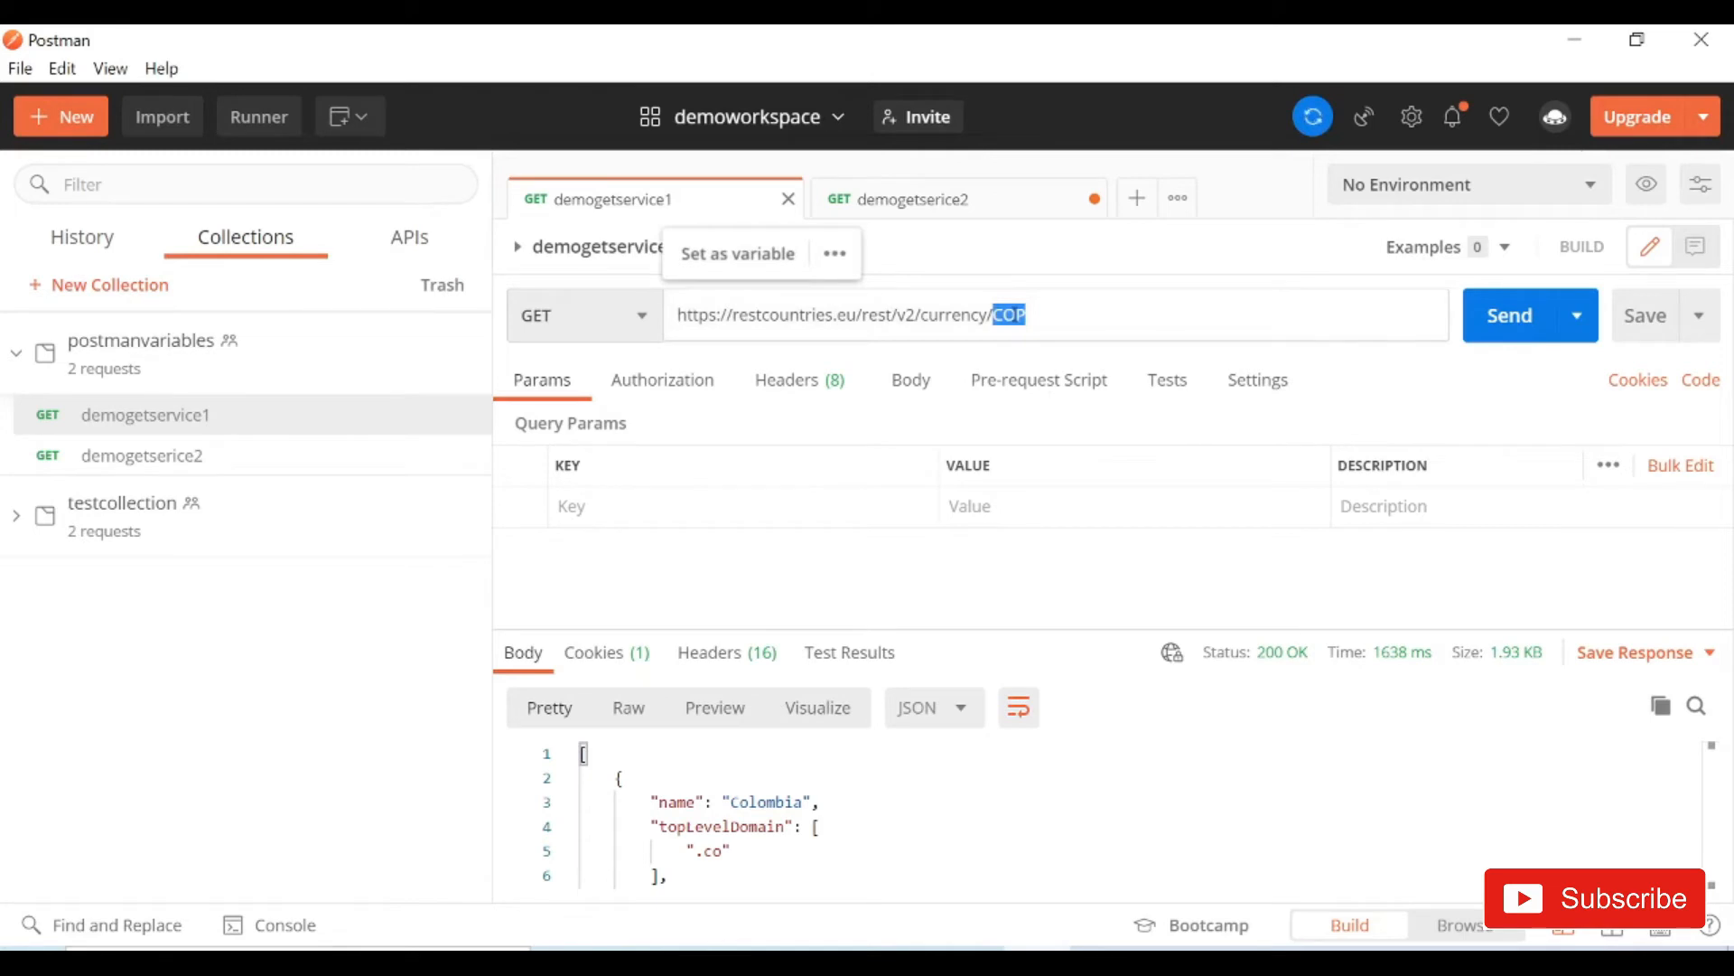
pyautogui.write('{{')
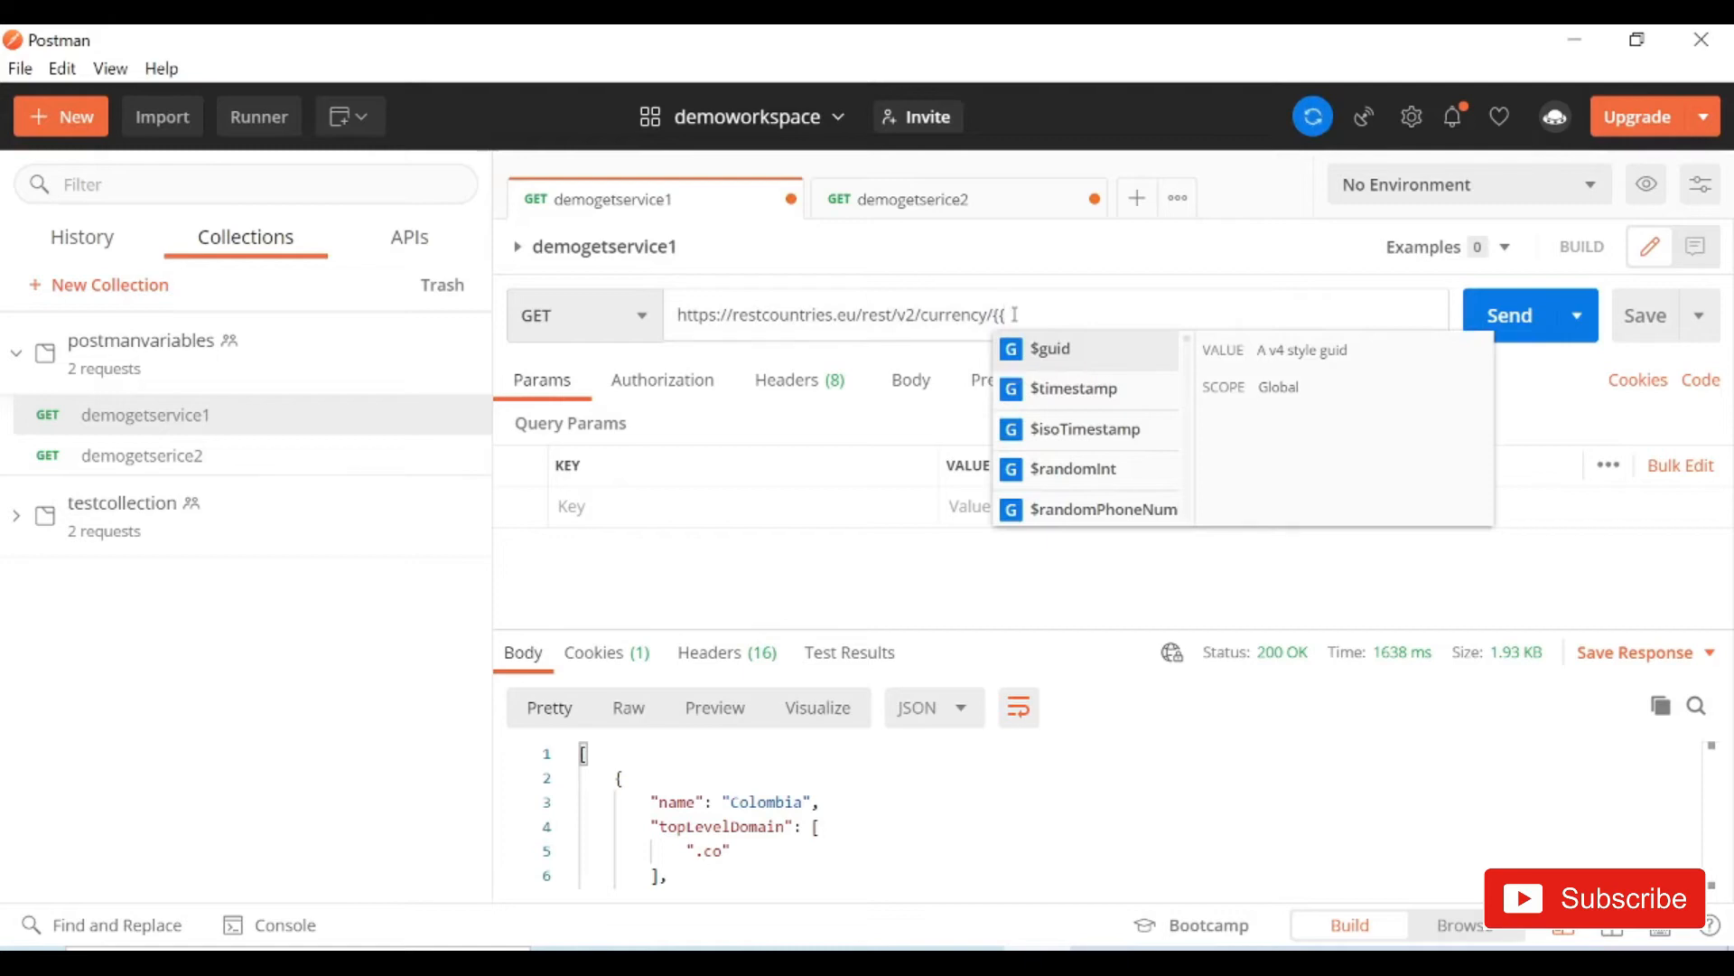
pyautogui.write('code')
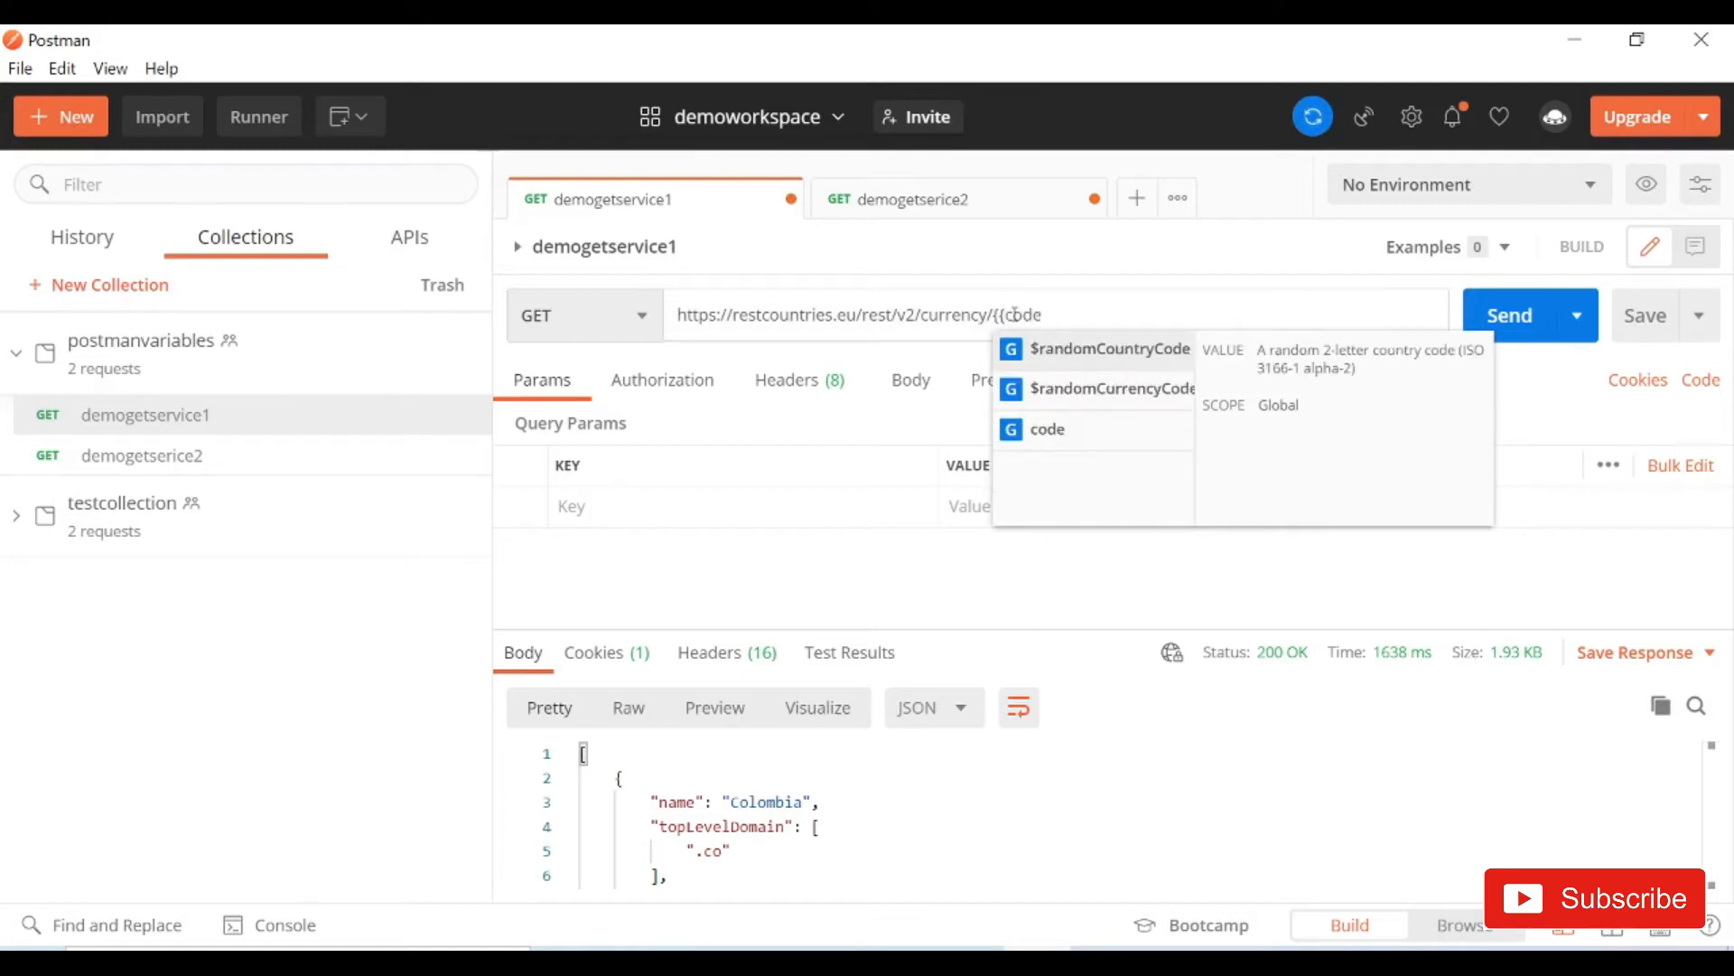
pyautogui.write('}}')
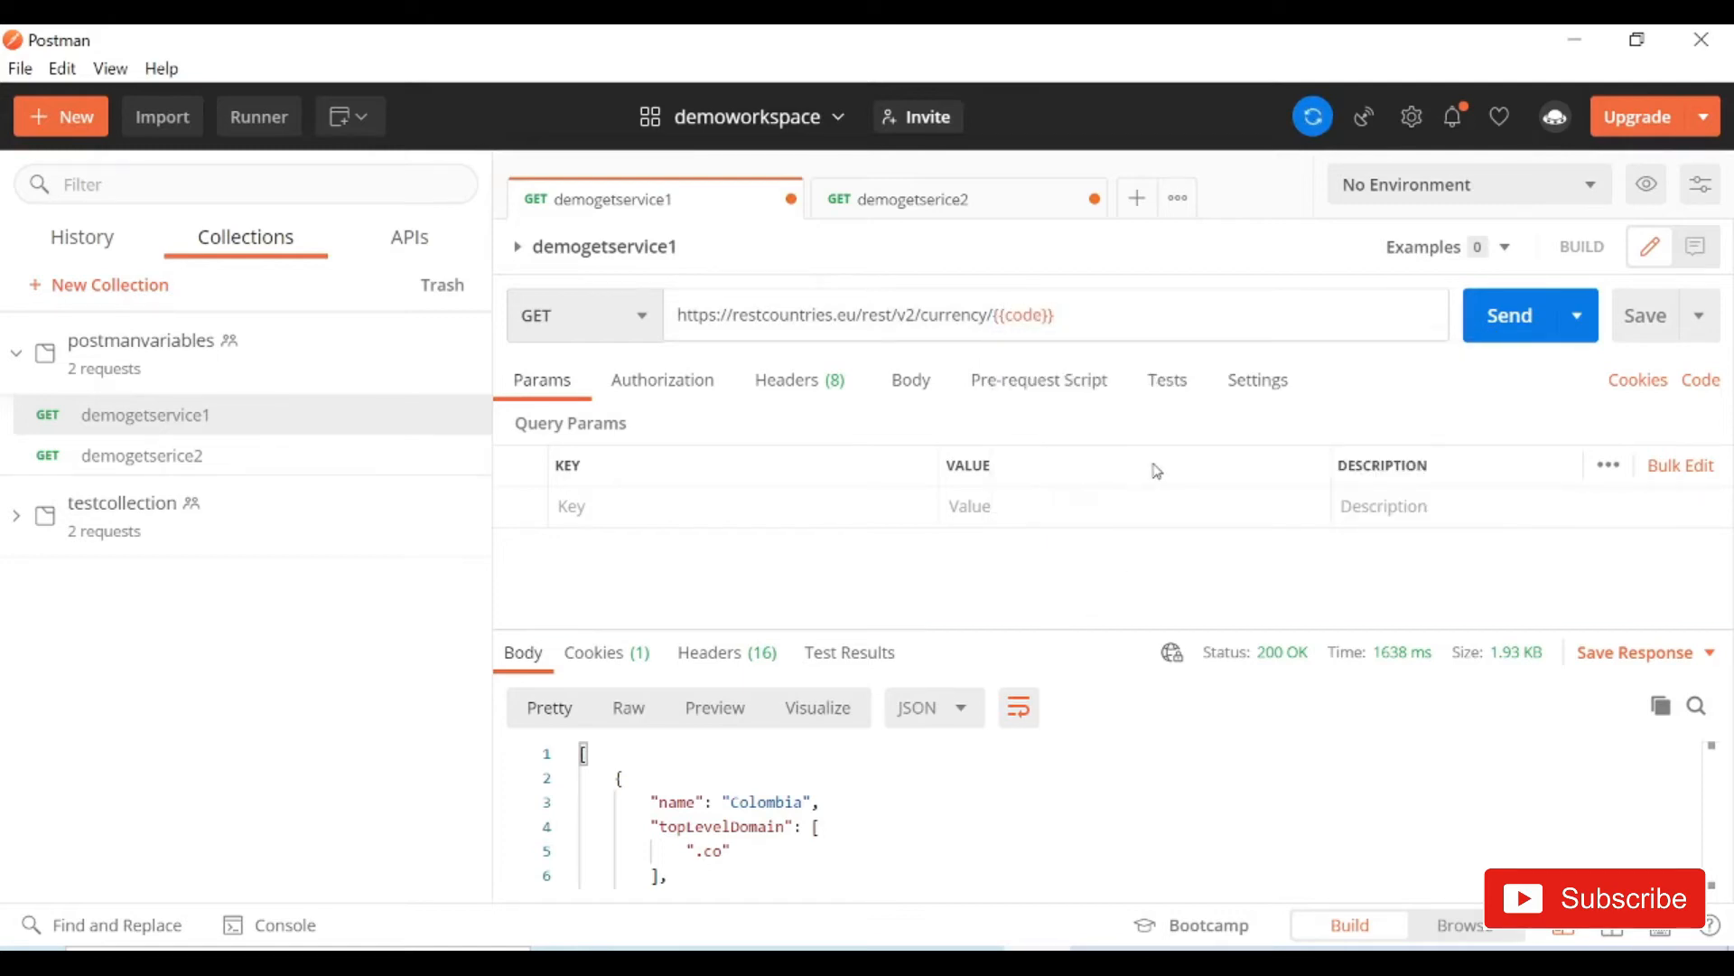
pyautogui.moveTo(1032, 312)
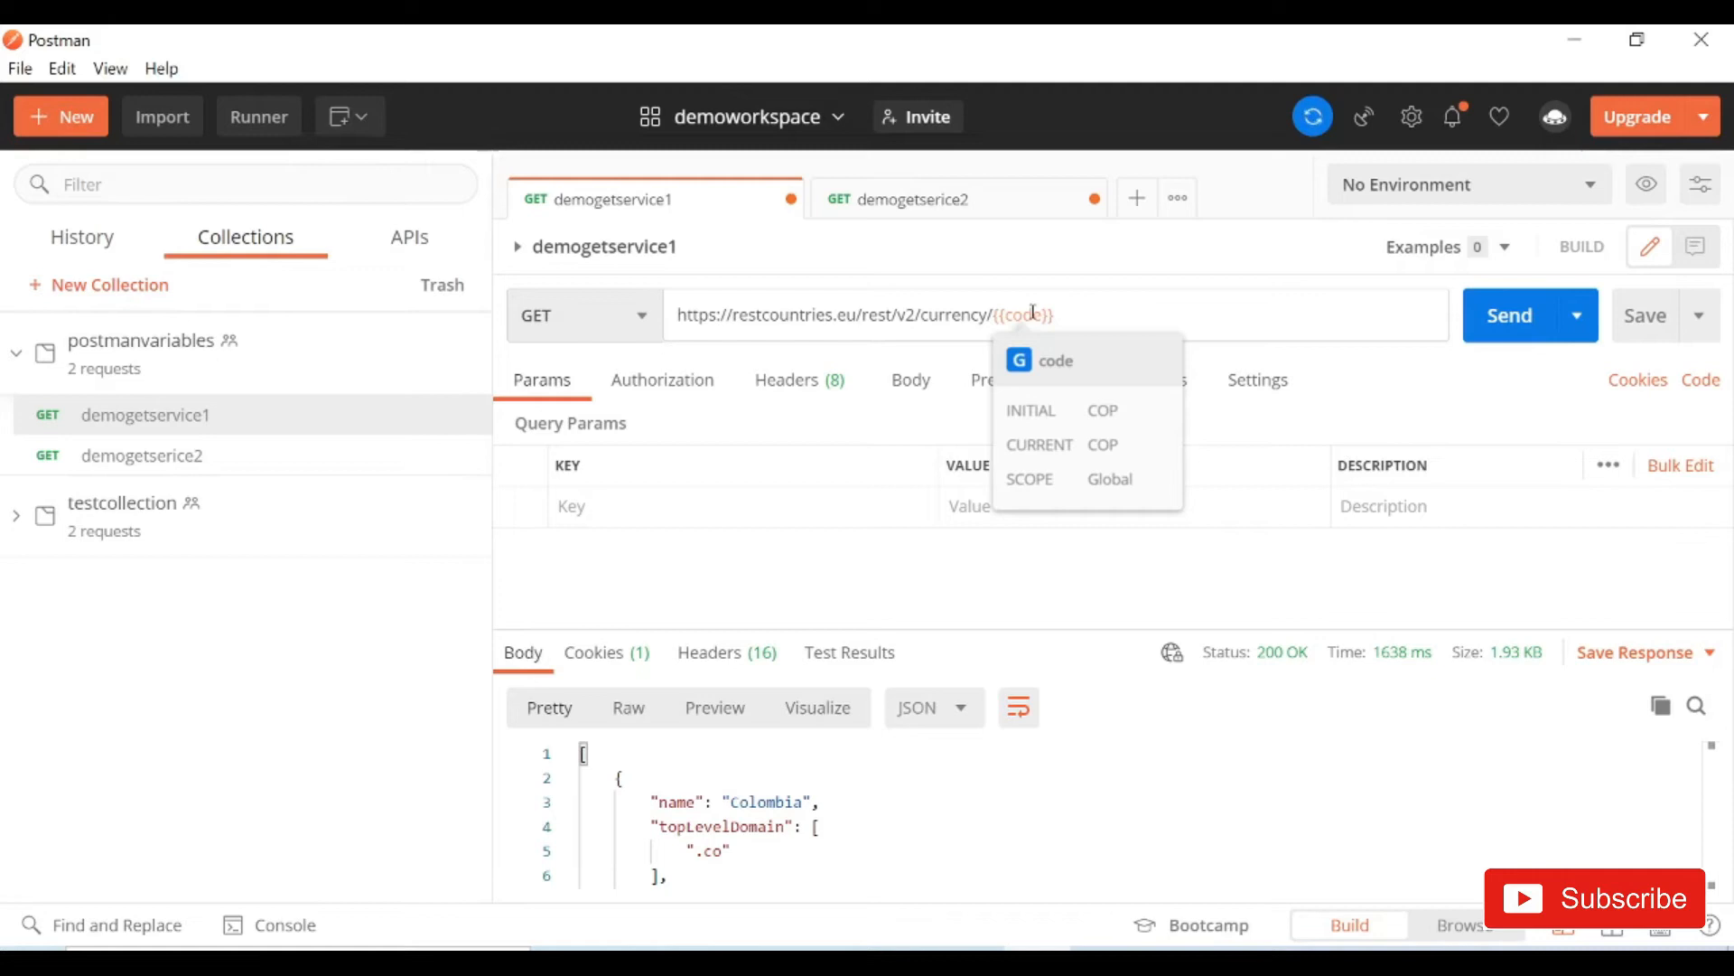
pyautogui.click(290, 465)
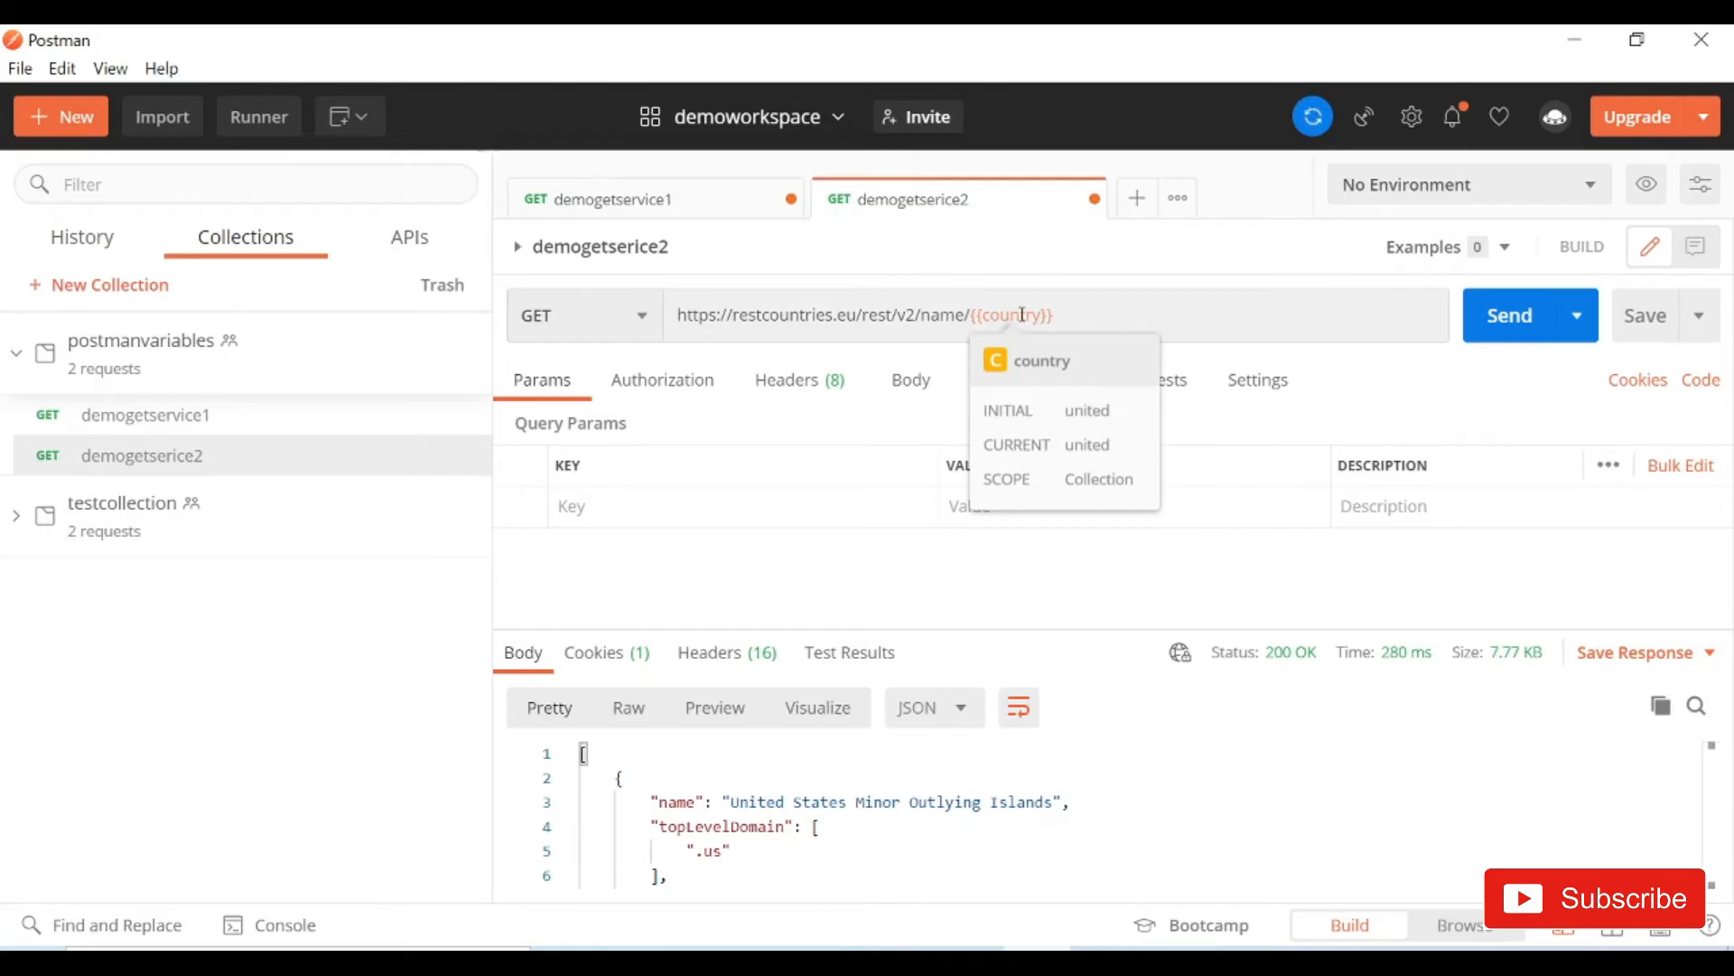
pyautogui.click(1220, 325)
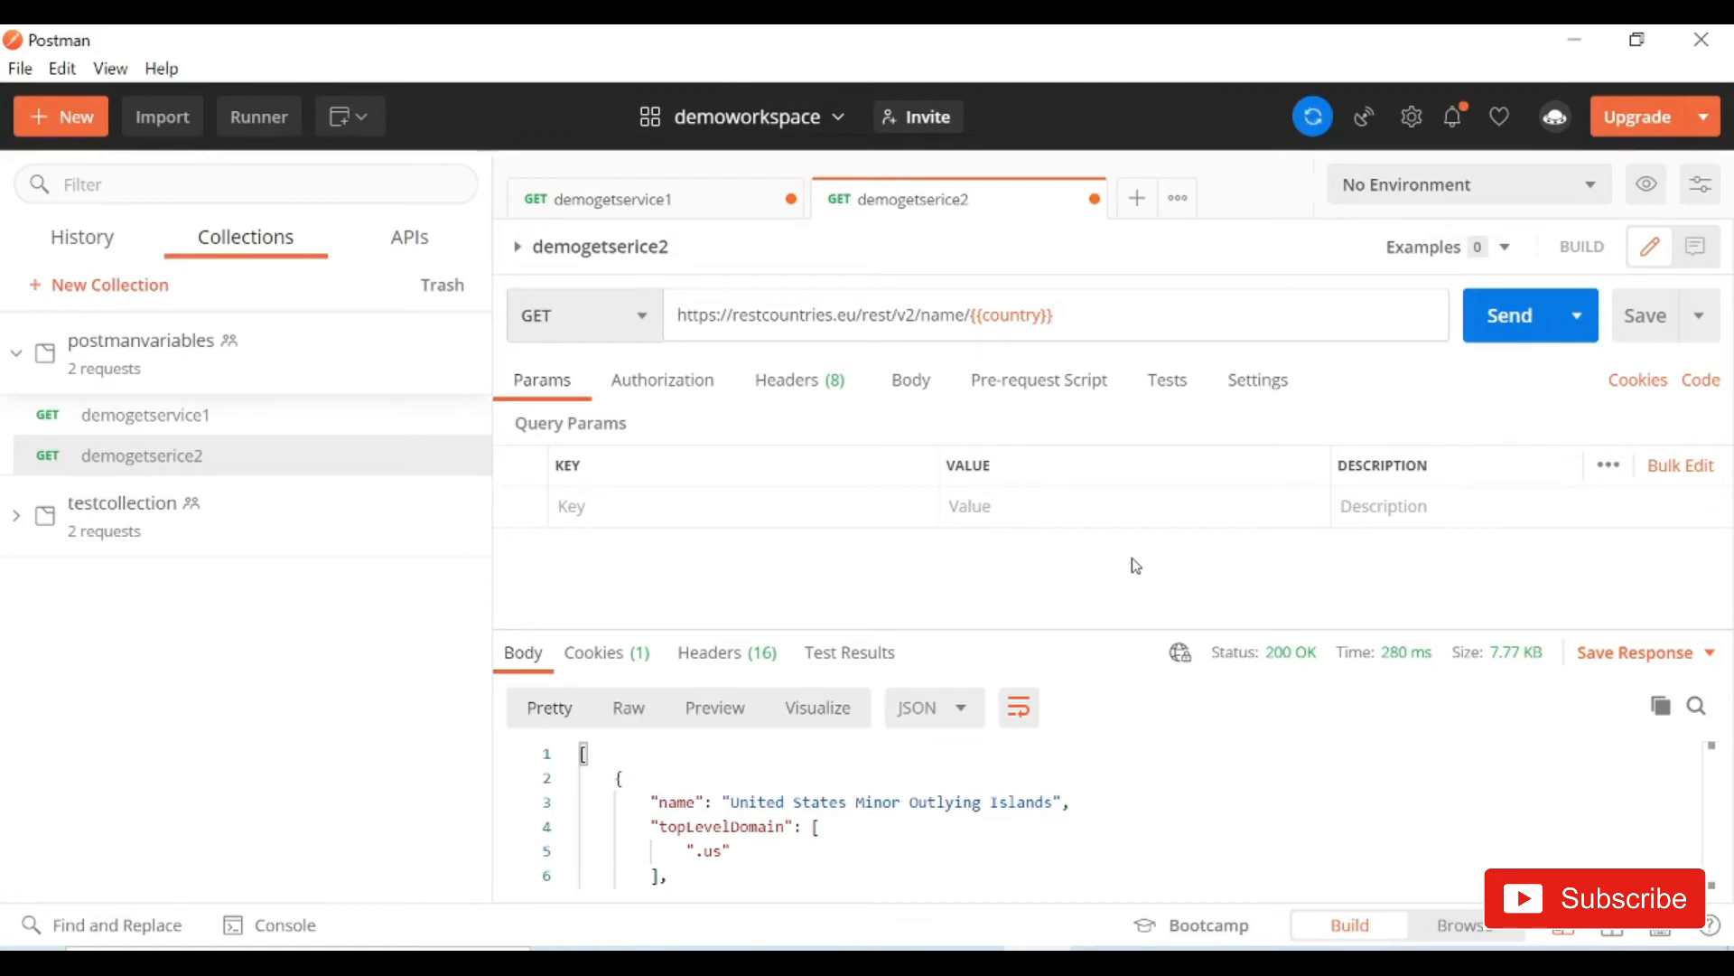
# Add an environment named development without any variables
pyautogui.click(1645, 188)
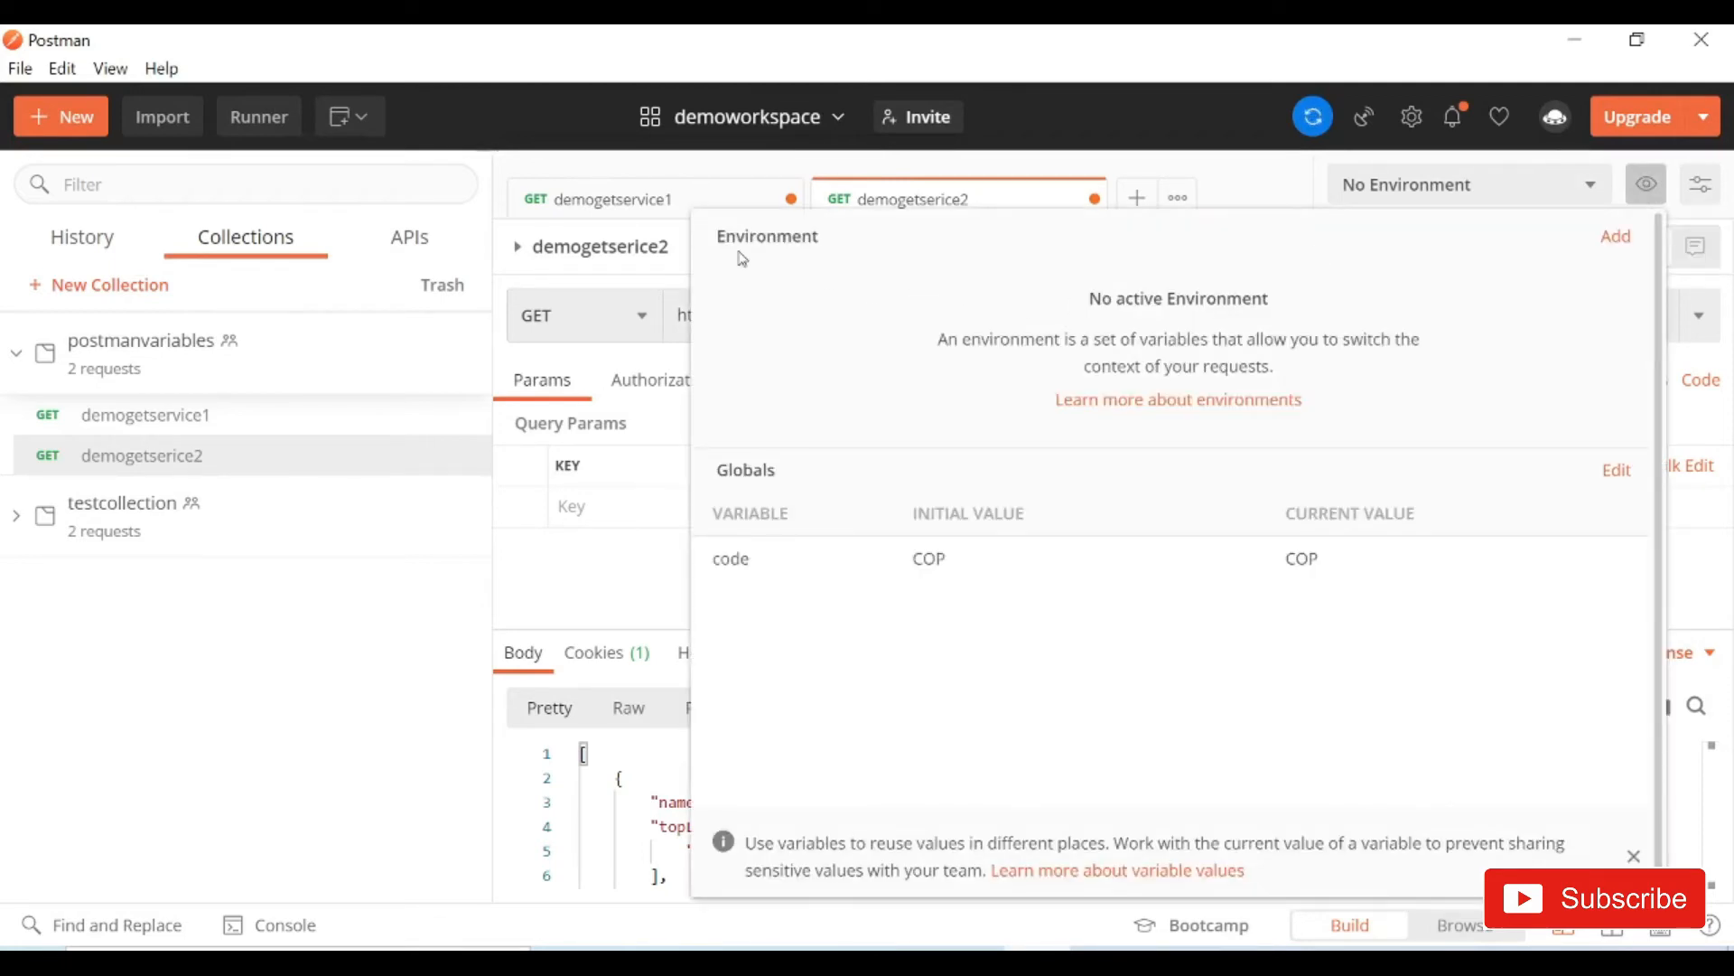
pyautogui.click(1619, 240)
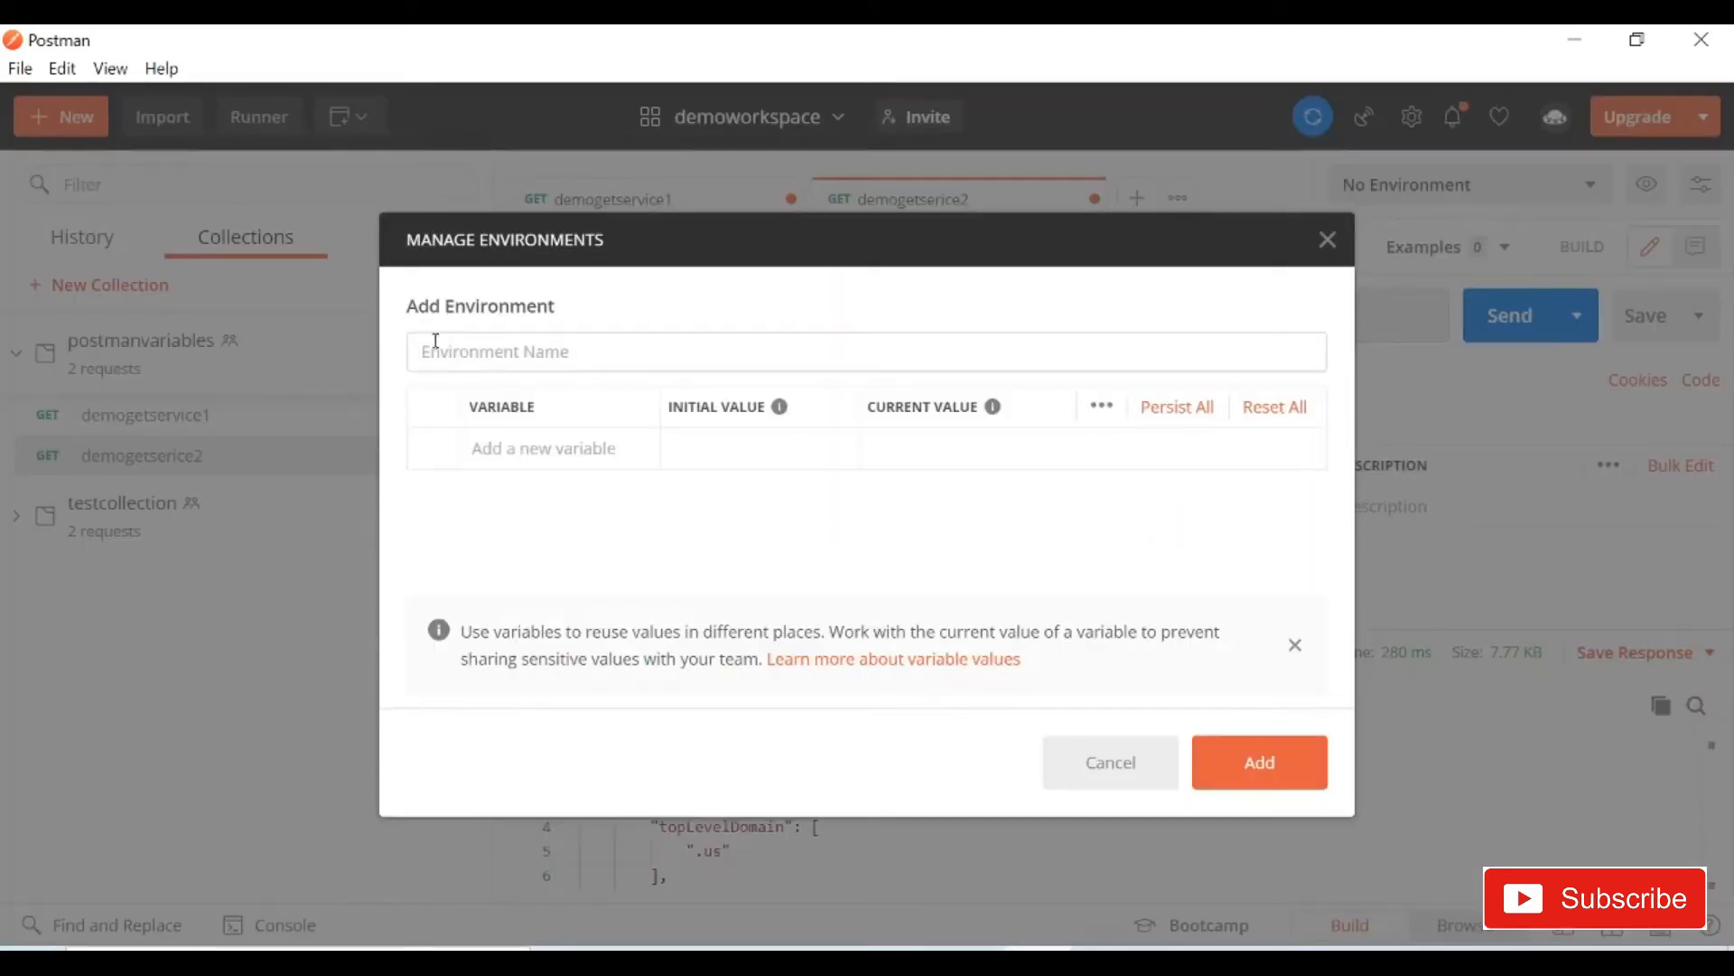
pyautogui.click(529, 447)
pyautogui.click(541, 354)
pyautogui.write('development')
pyautogui.click(578, 451)
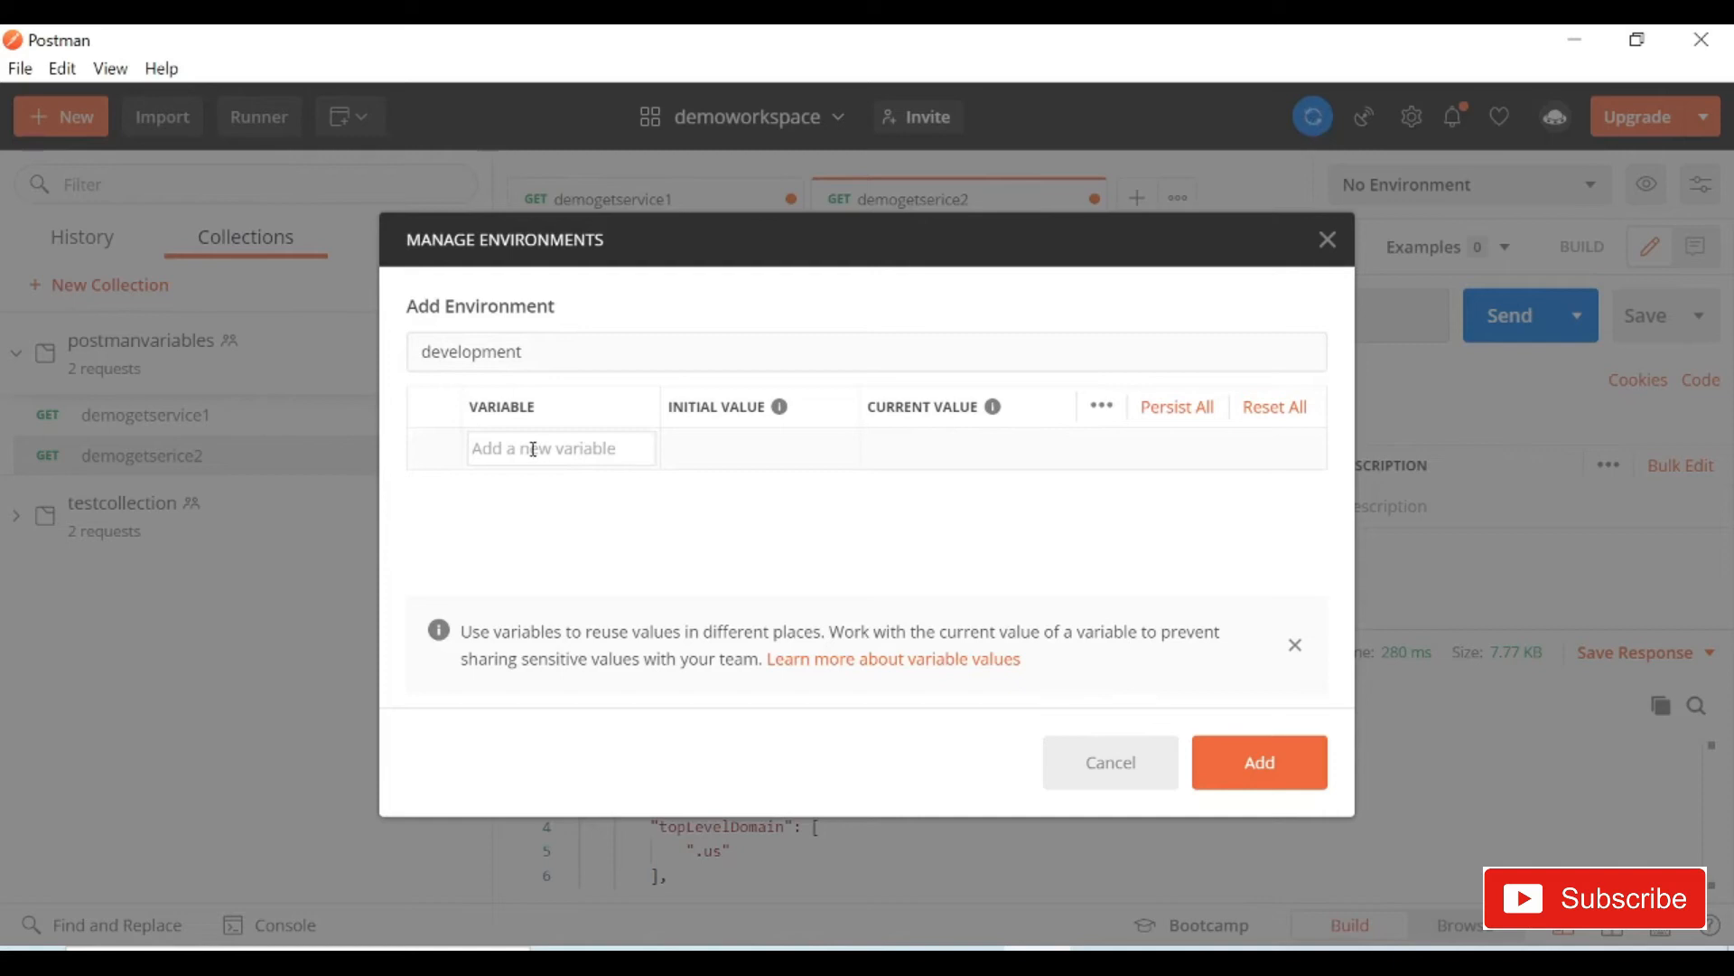
pyautogui.click(1261, 764)
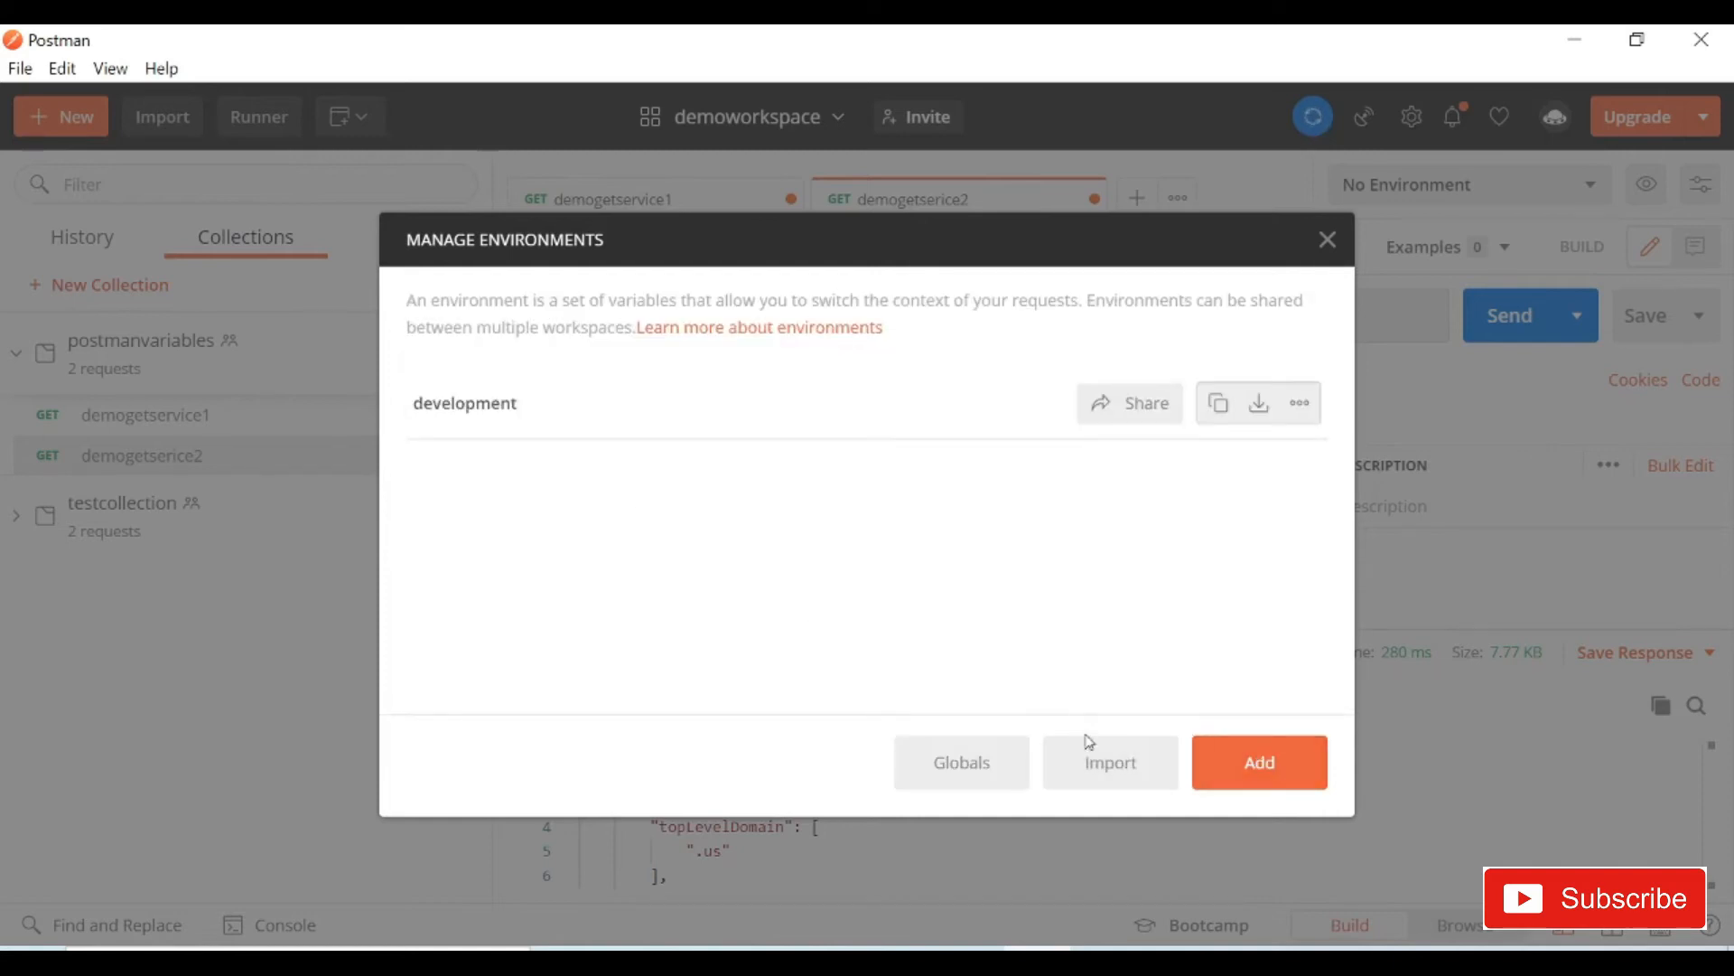
pyautogui.click(1327, 240)
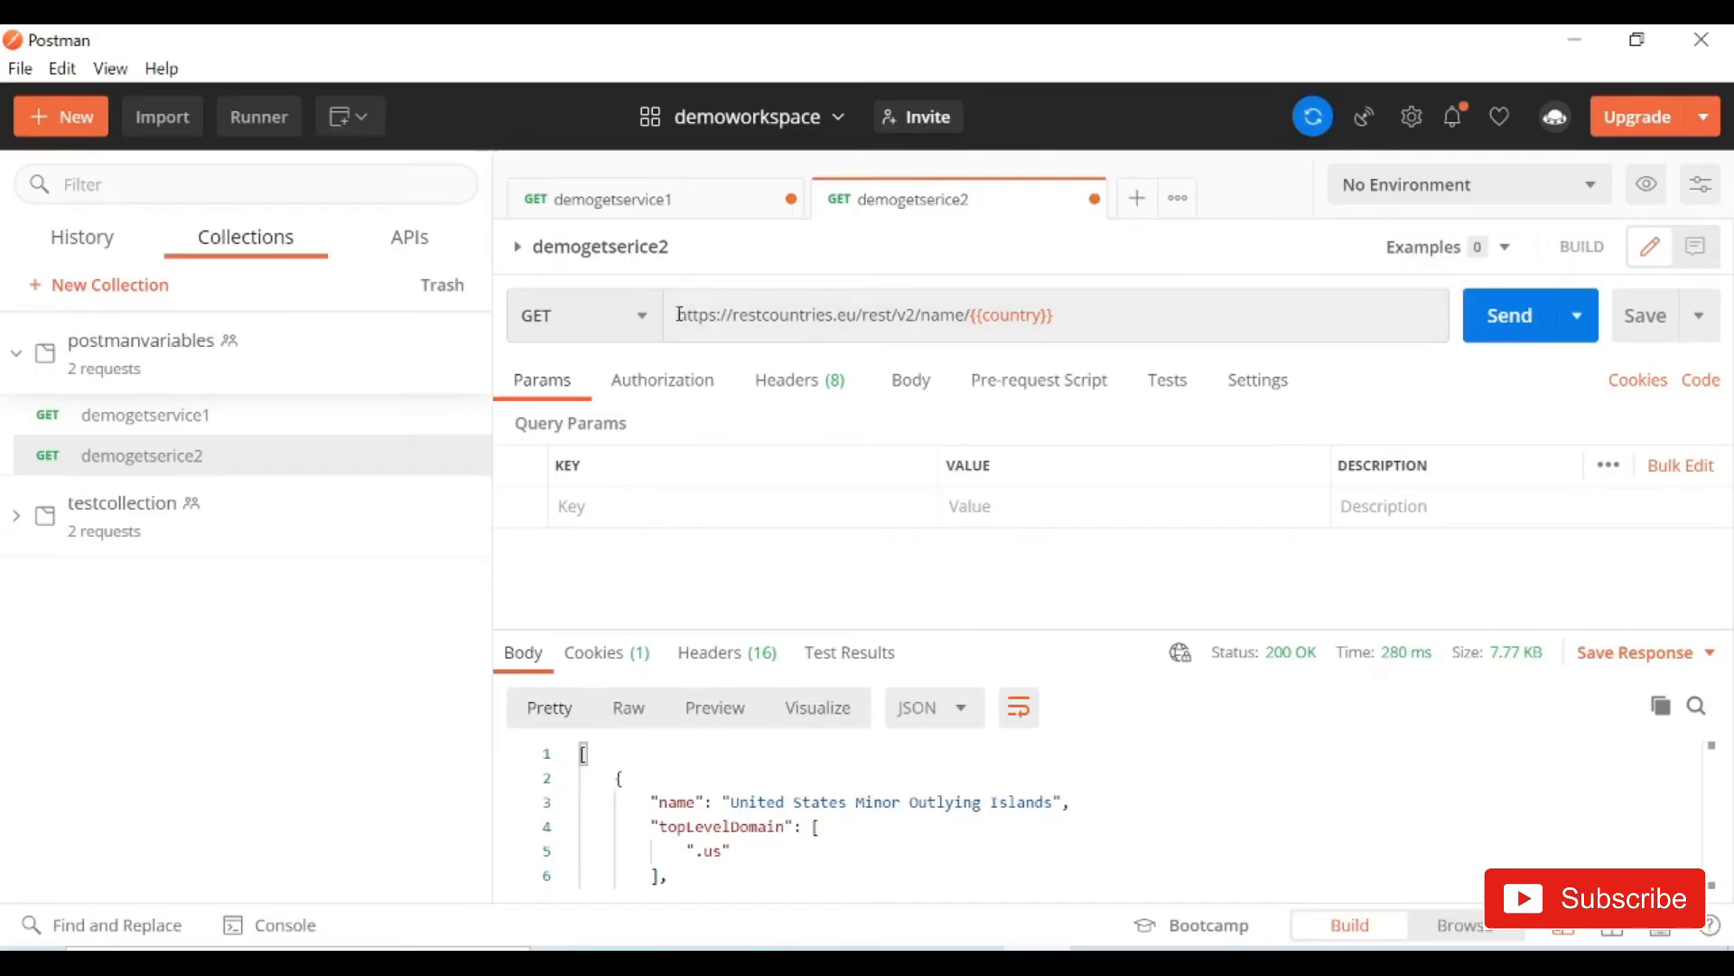
pyautogui.click(890, 315)
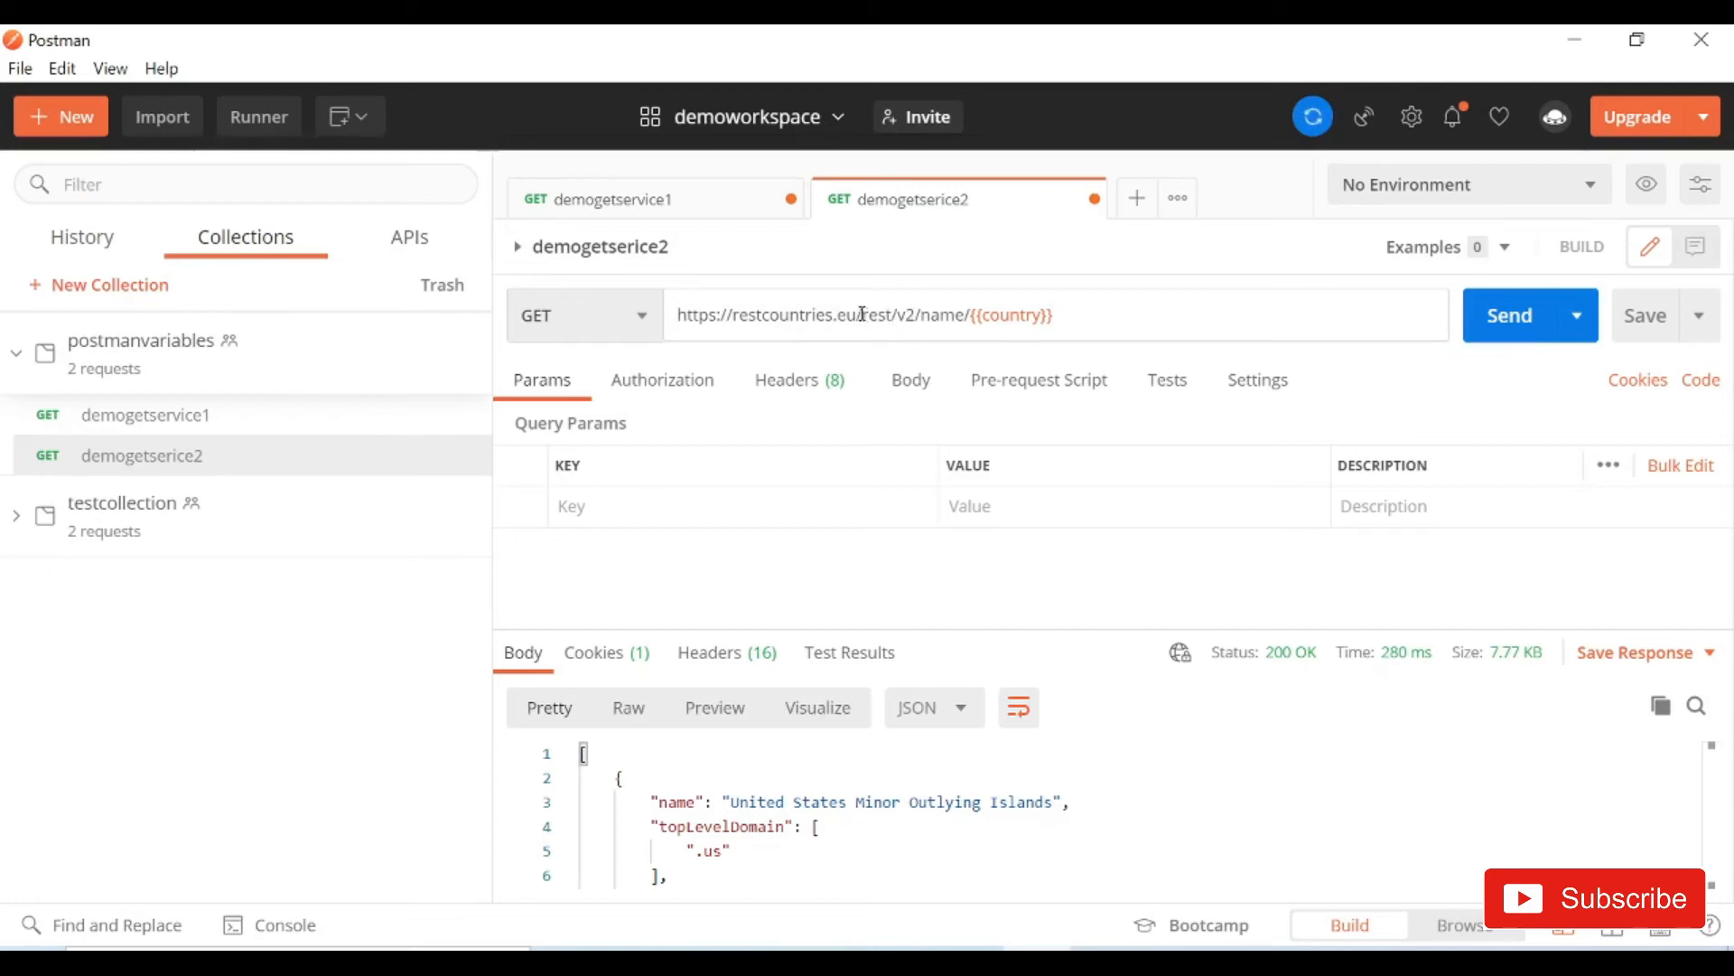
pyautogui.moveTo(858, 313); pyautogui.dragTo(678, 323)
pyautogui.hotkey('ctrl', 'c')
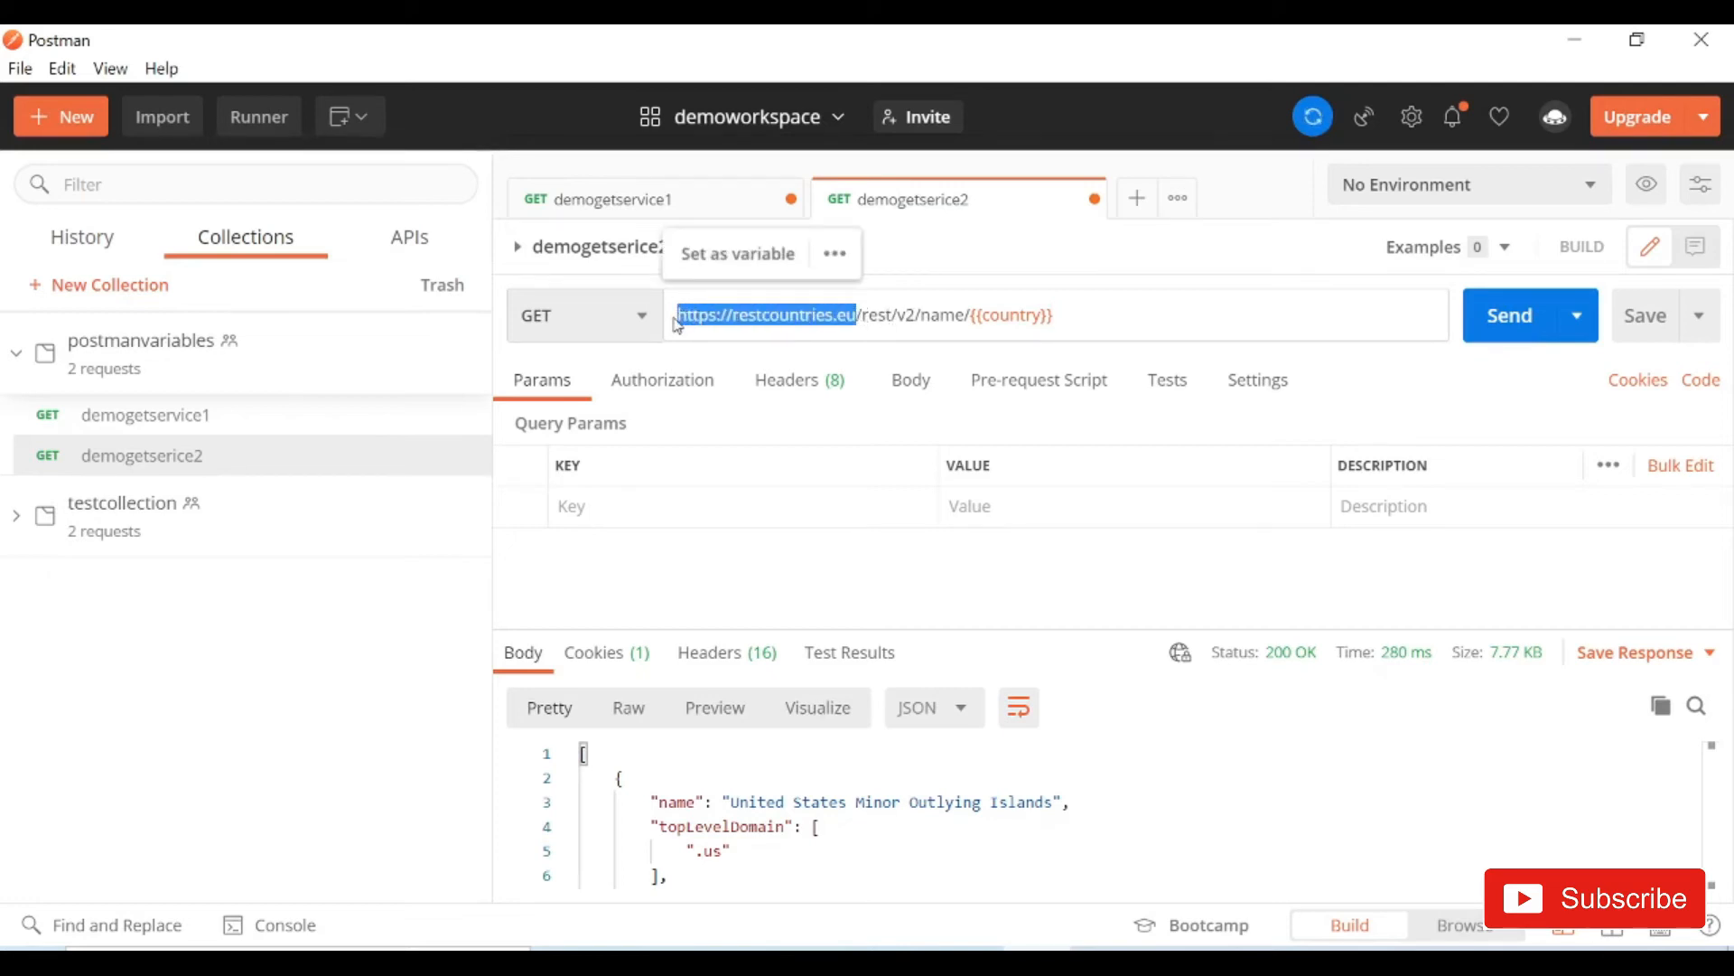
pyautogui.click(1646, 185)
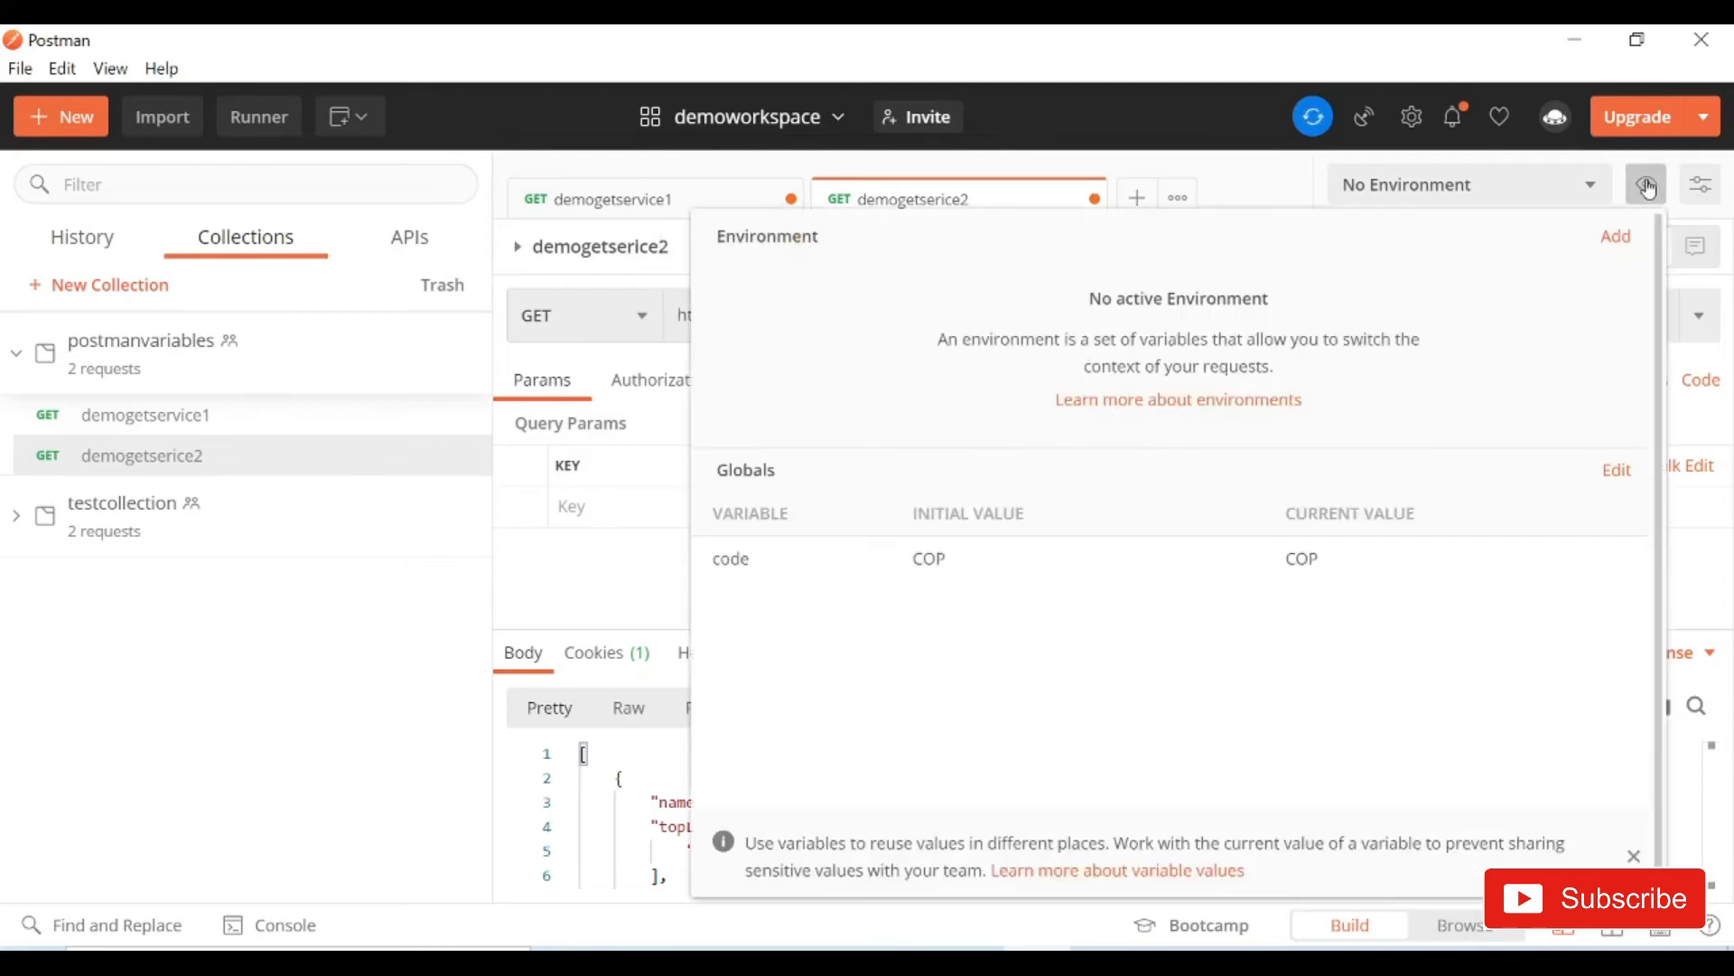
pyautogui.click(1616, 237)
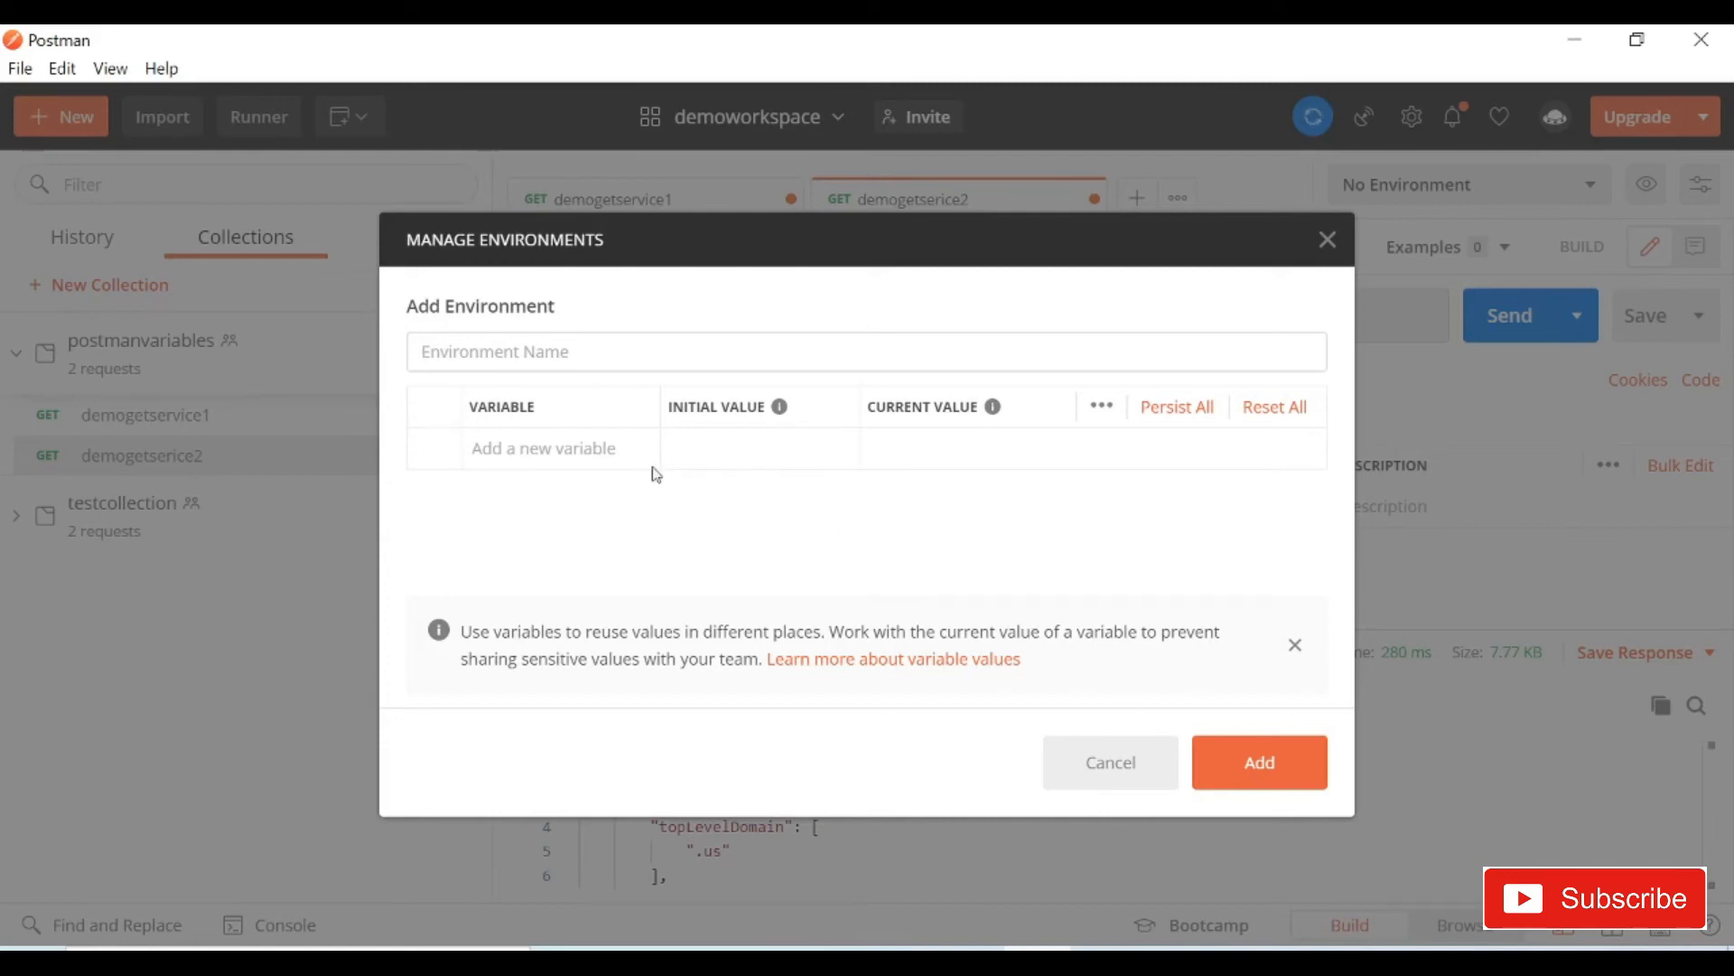
pyautogui.write('development')
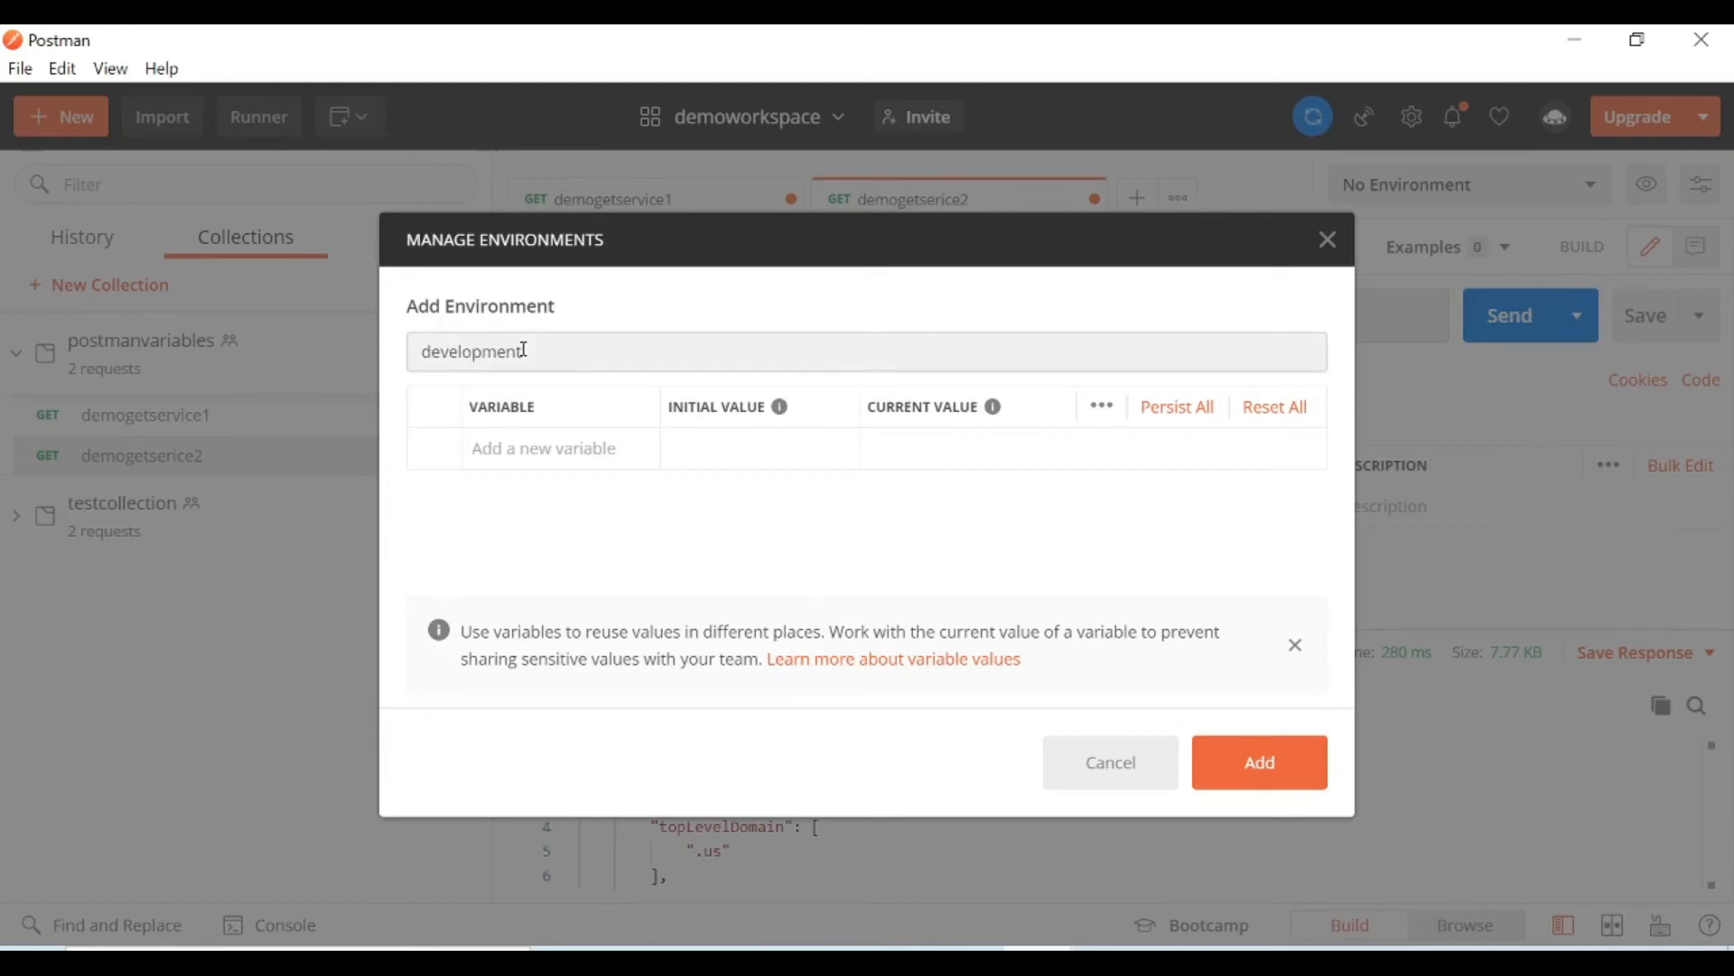
pyautogui.click(554, 445)
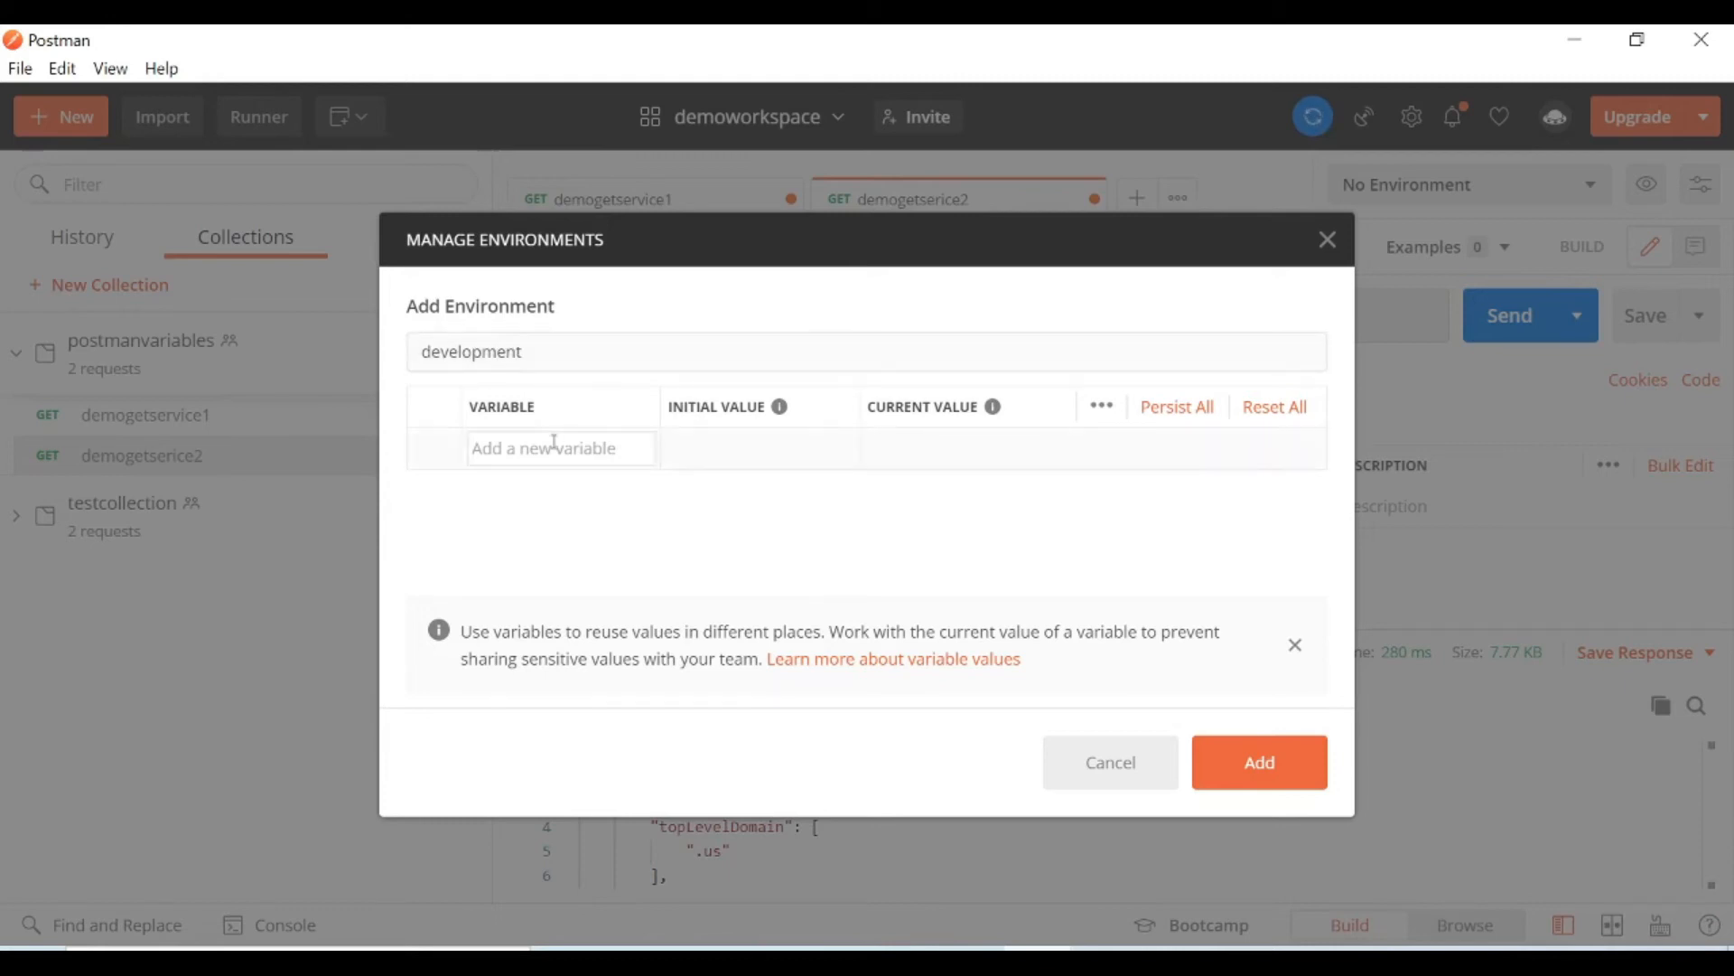
pyautogui.write('de')
pyautogui.press('BackSpace')
pyautogui.write('omain')
pyautogui.click(747, 440)
pyautogui.hotkey('ctrl', 'v')
pyautogui.click(778, 547)
pyautogui.click(1267, 784)
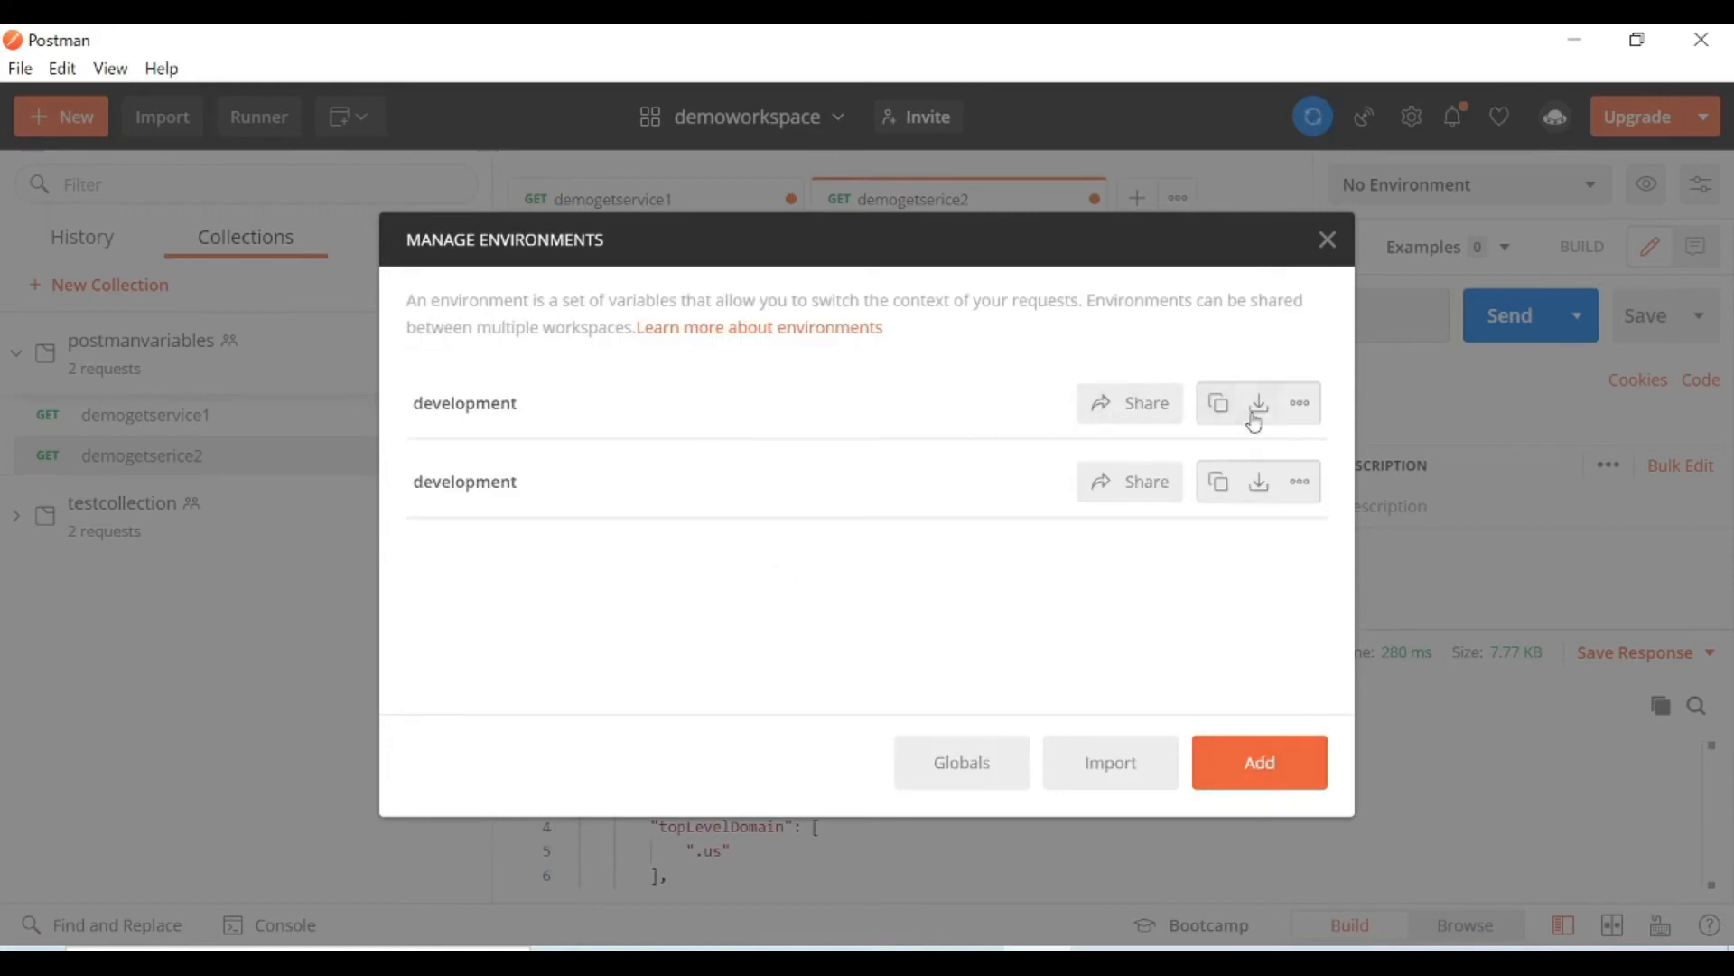
# Delete the duplicate development environment without variables, and check and update the one holding the domain variable
pyautogui.click(1301, 404)
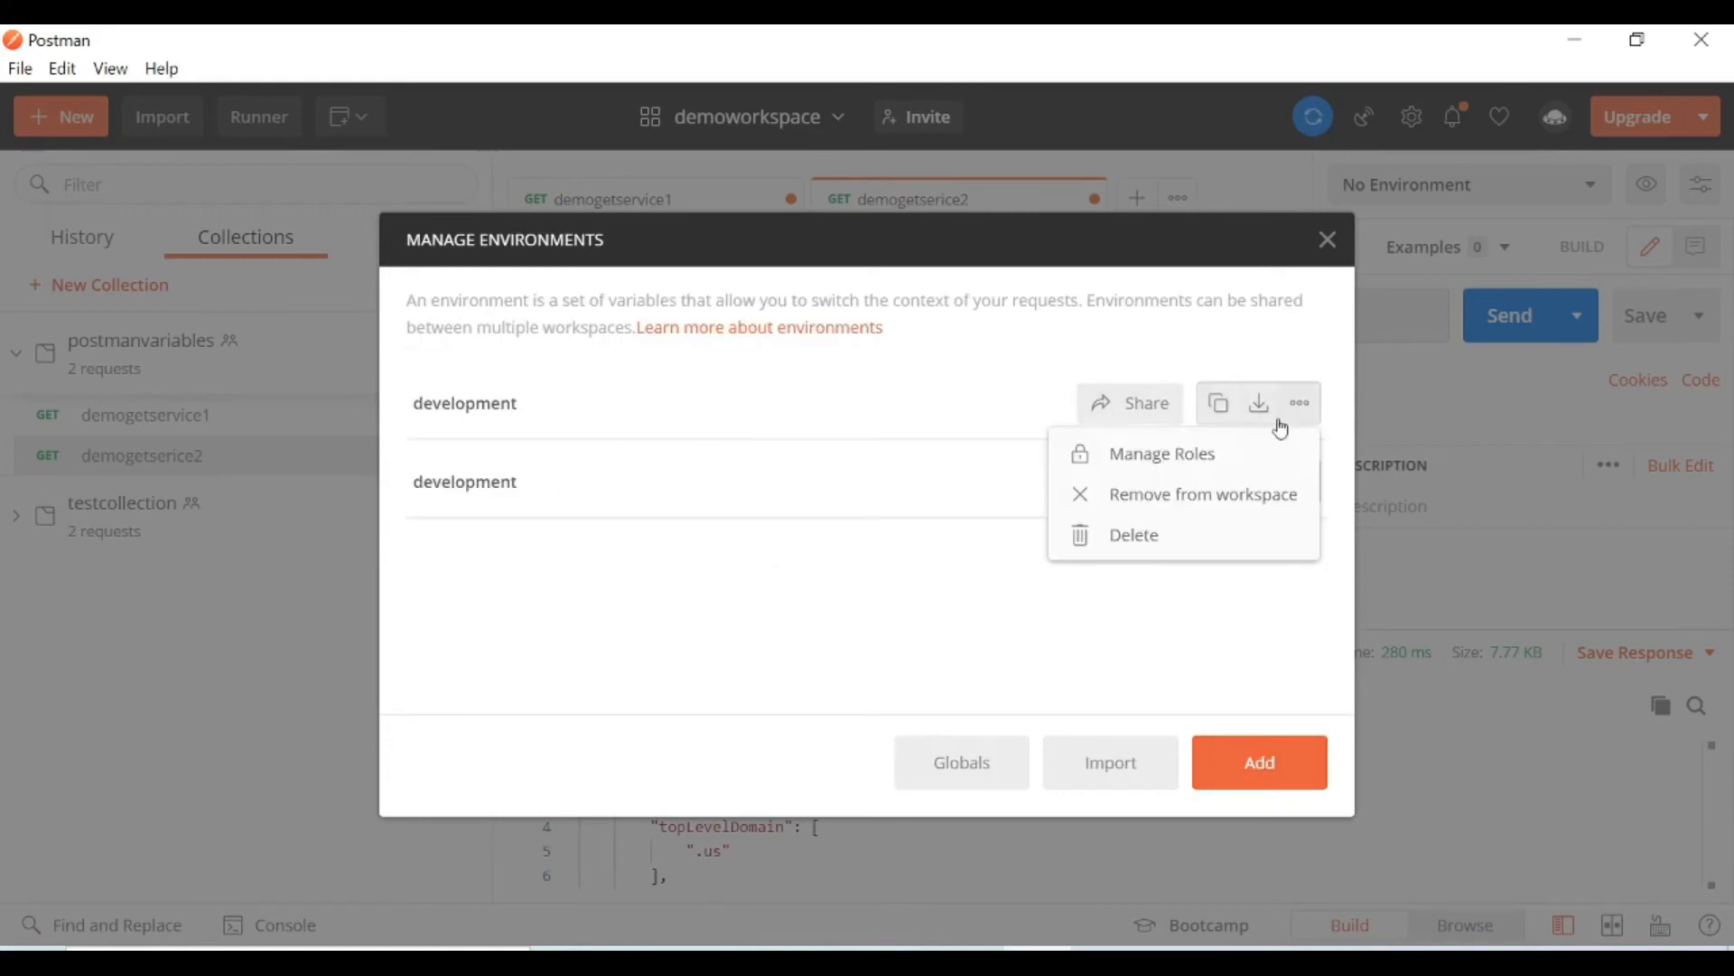
pyautogui.click(1140, 542)
pyautogui.click(1129, 575)
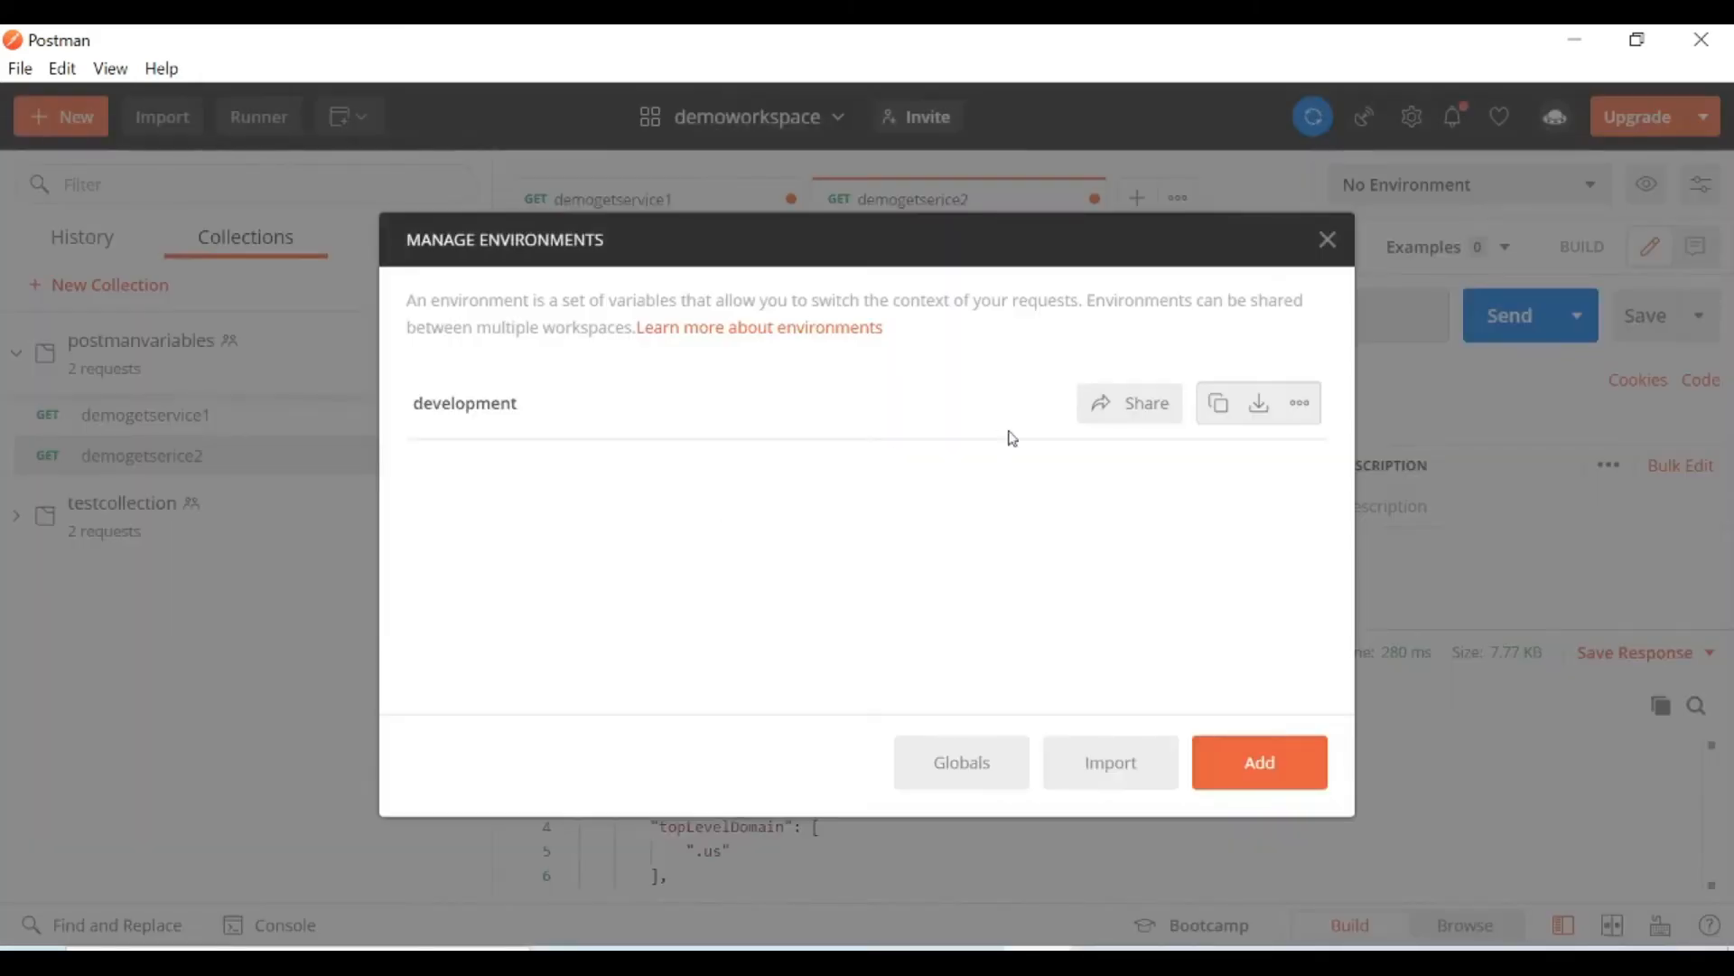
pyautogui.click(481, 408)
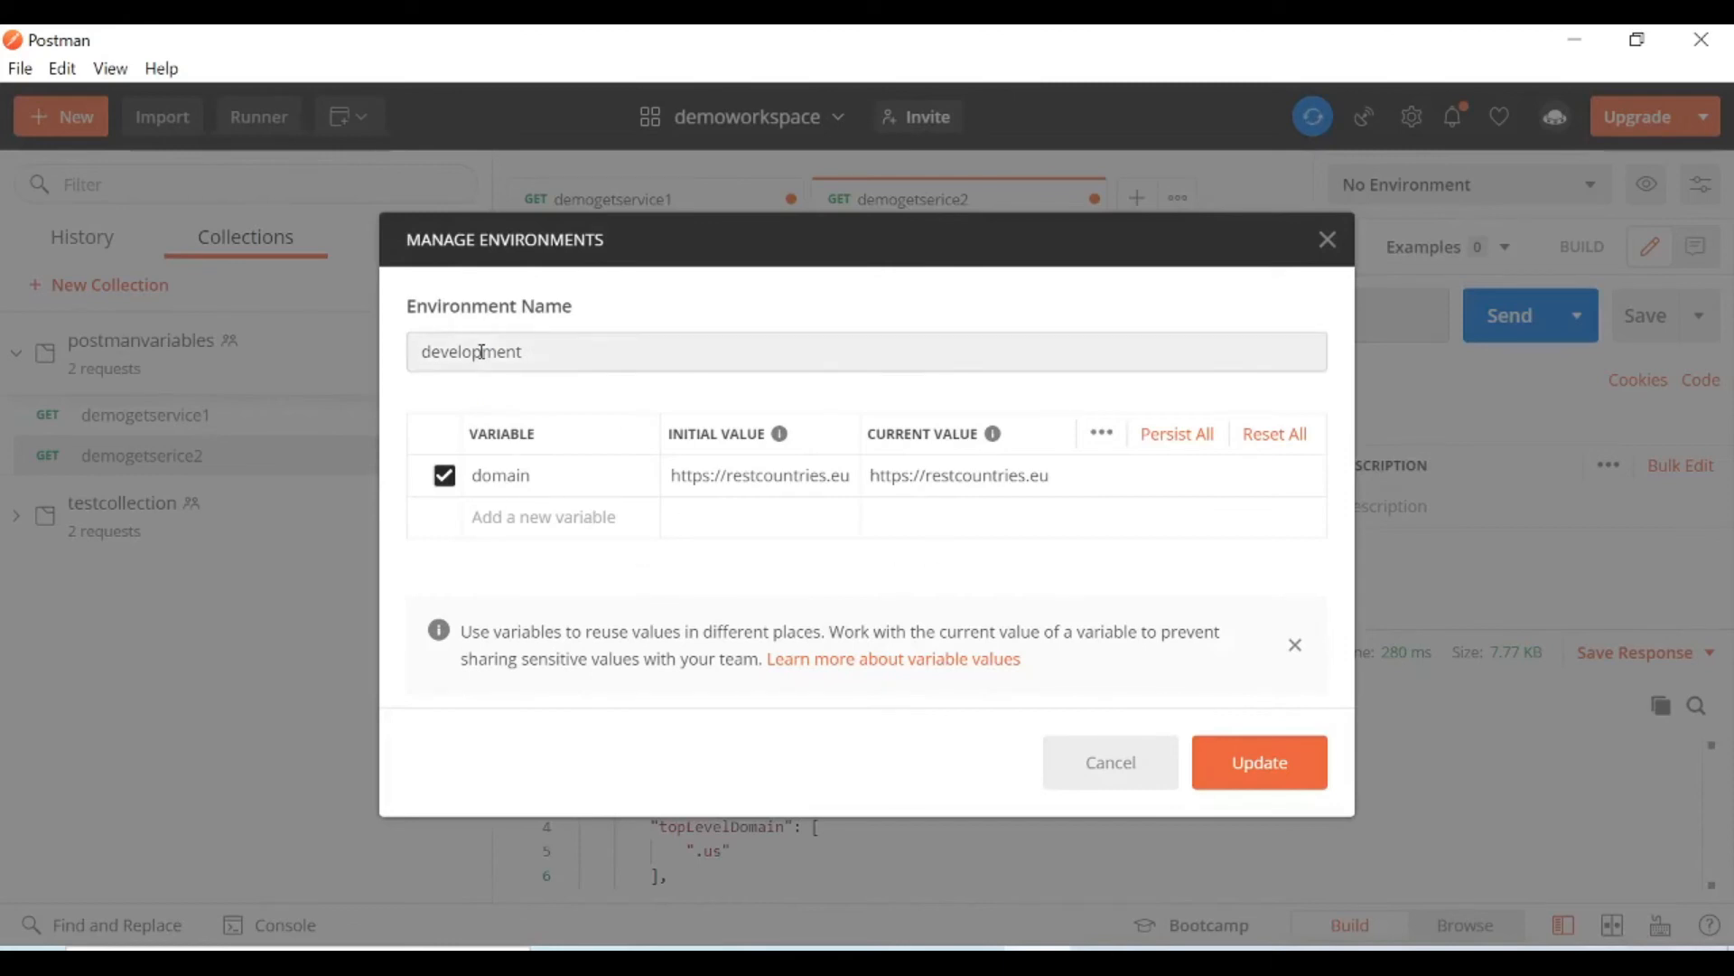
pyautogui.click(1262, 774)
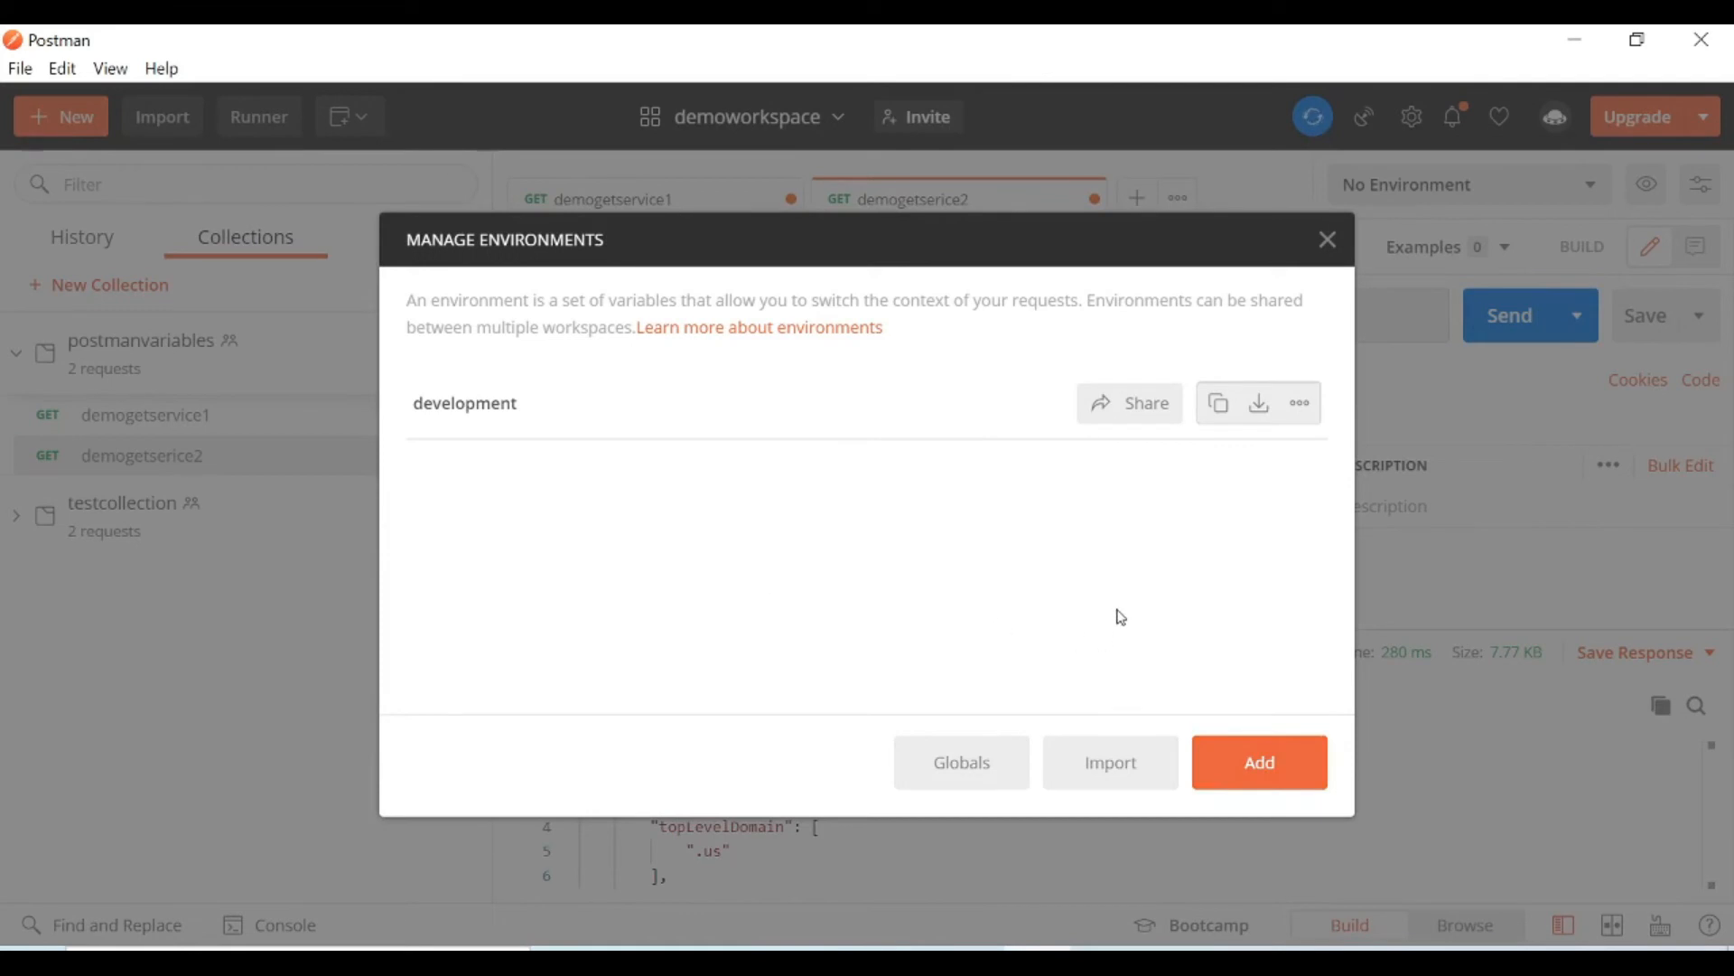
pyautogui.click(1233, 759)
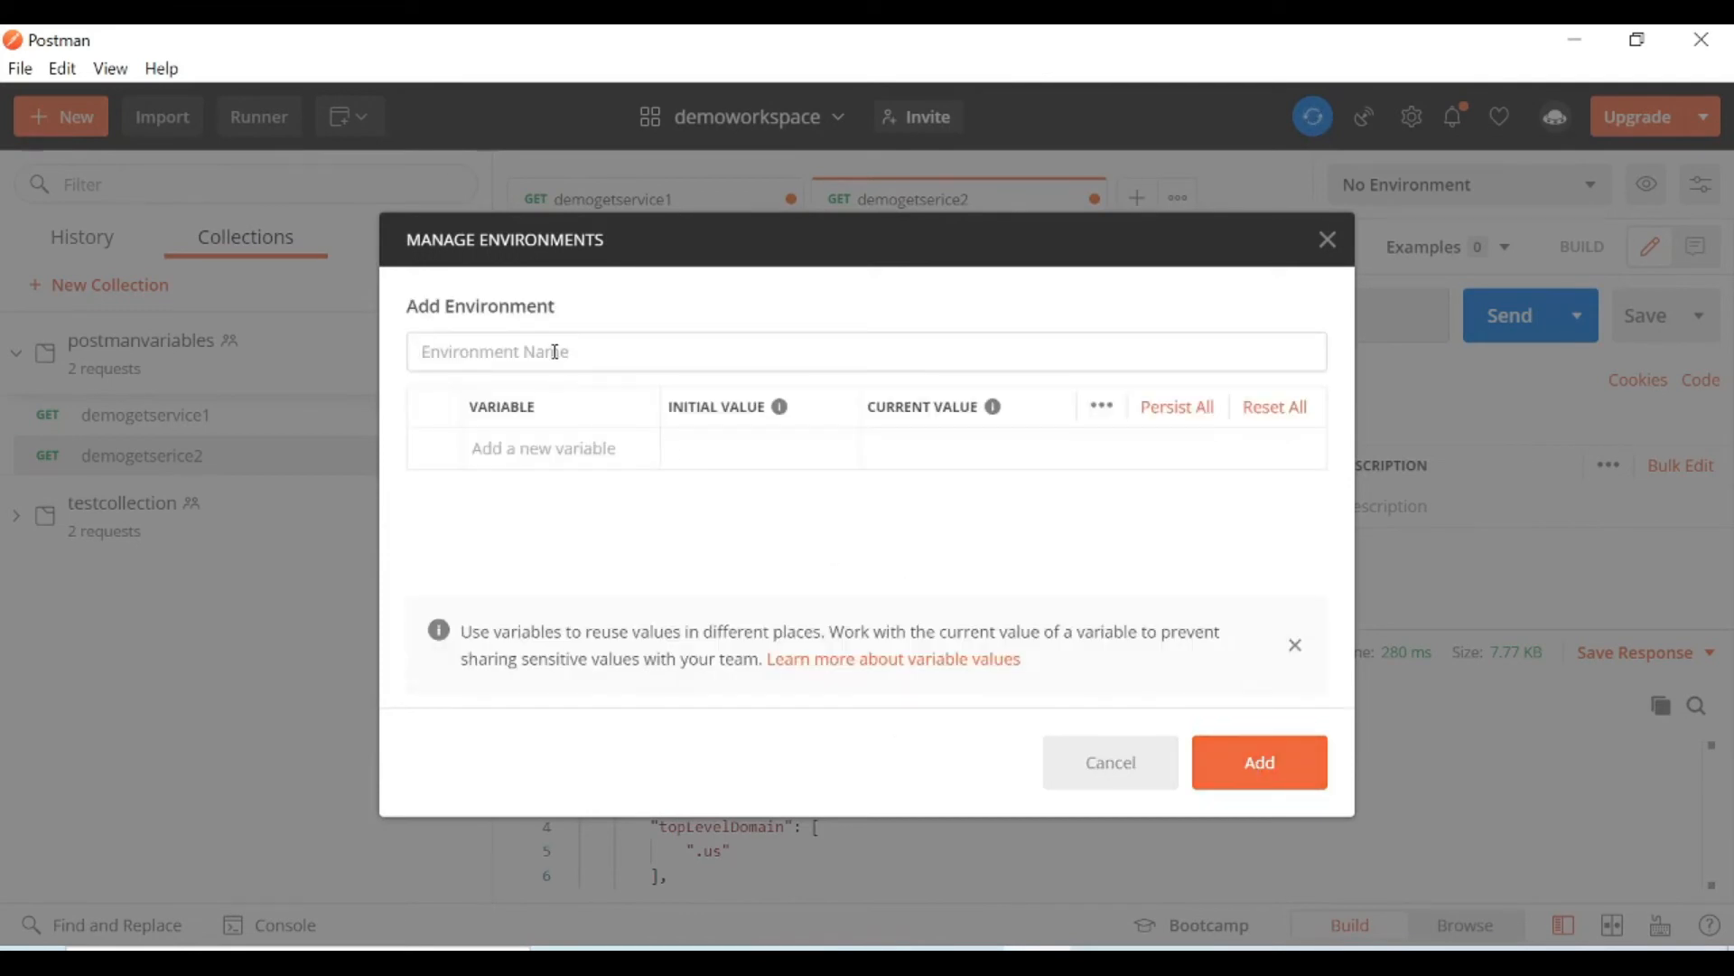
pyautogui.write('QA')
pyautogui.click(539, 452)
pyautogui.write('demo')
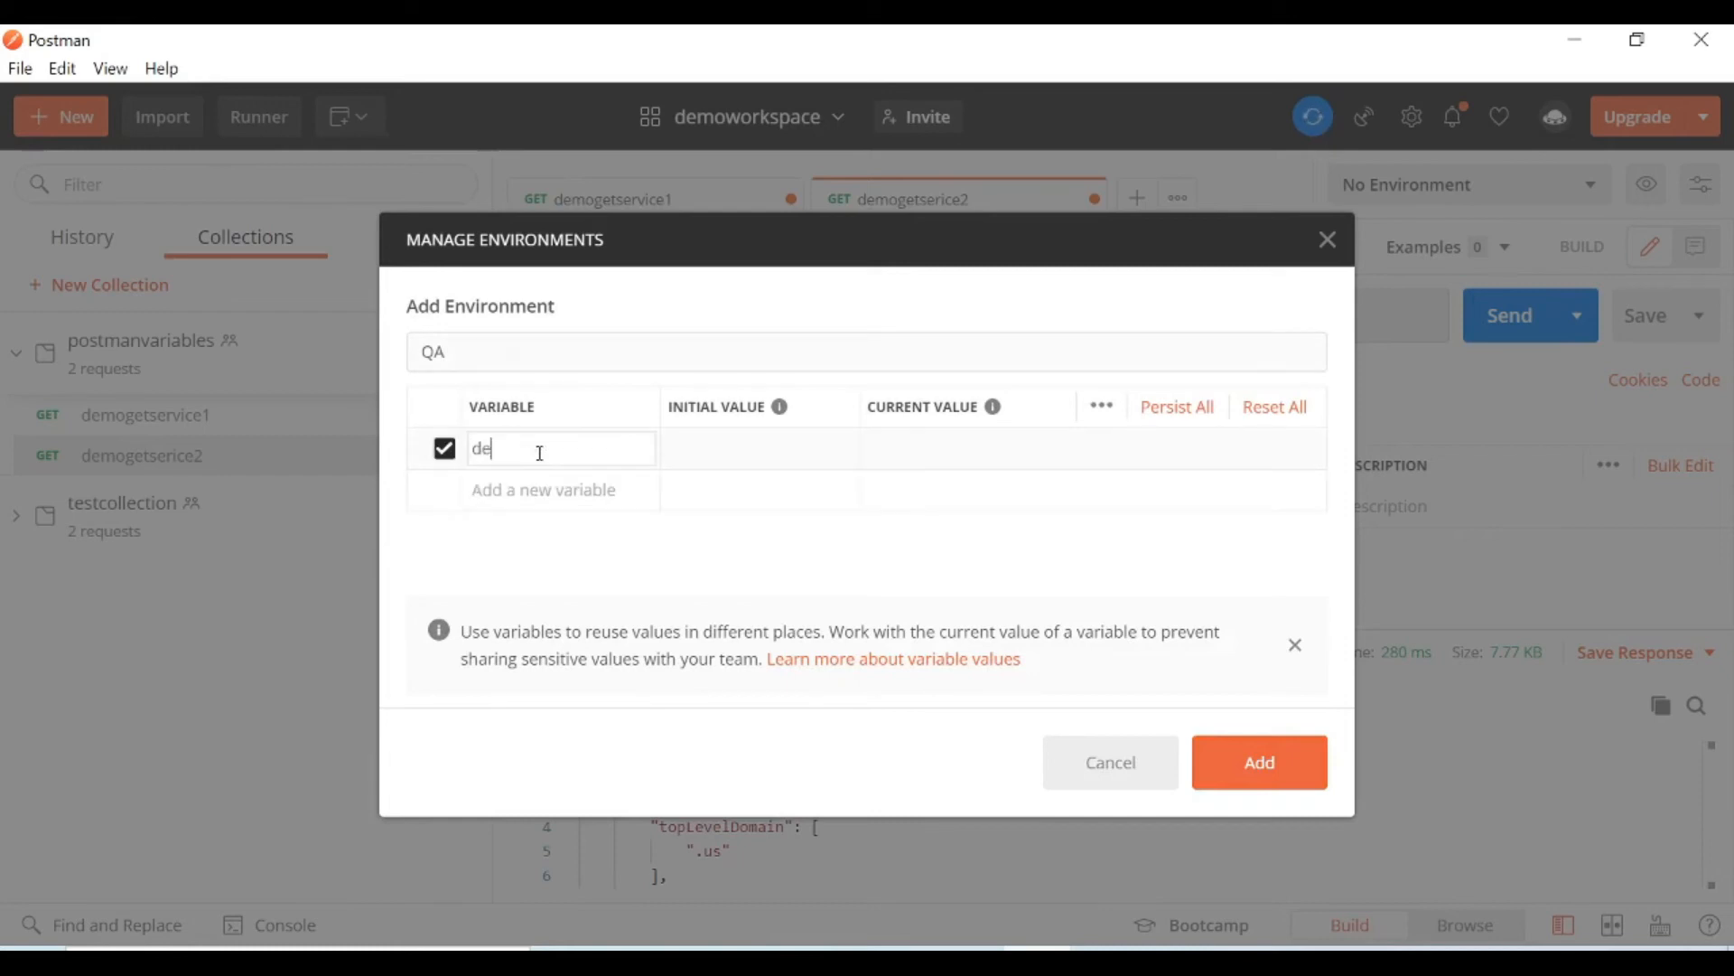
pyautogui.press('BackSpace')
pyautogui.press('BackSpace')
pyautogui.press('BackSpace')
pyautogui.write('omainQA')
pyautogui.click(724, 448)
pyautogui.hotkey('ctrl', 'v')
pyautogui.click(754, 575)
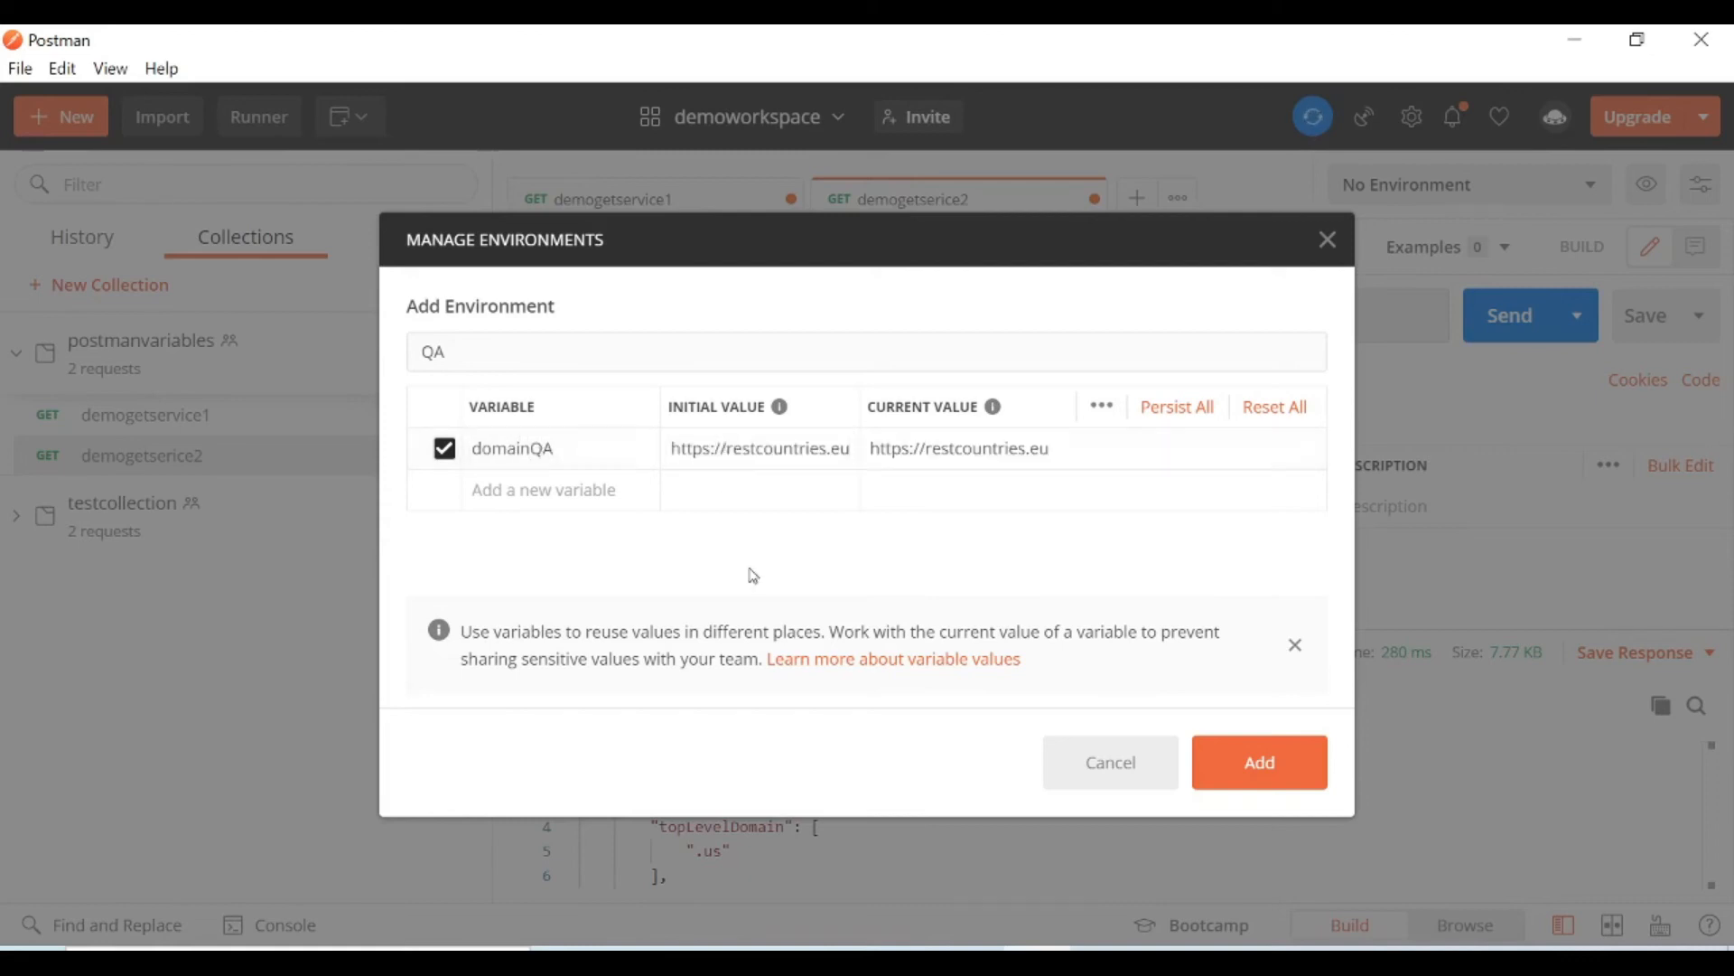
pyautogui.click(1254, 760)
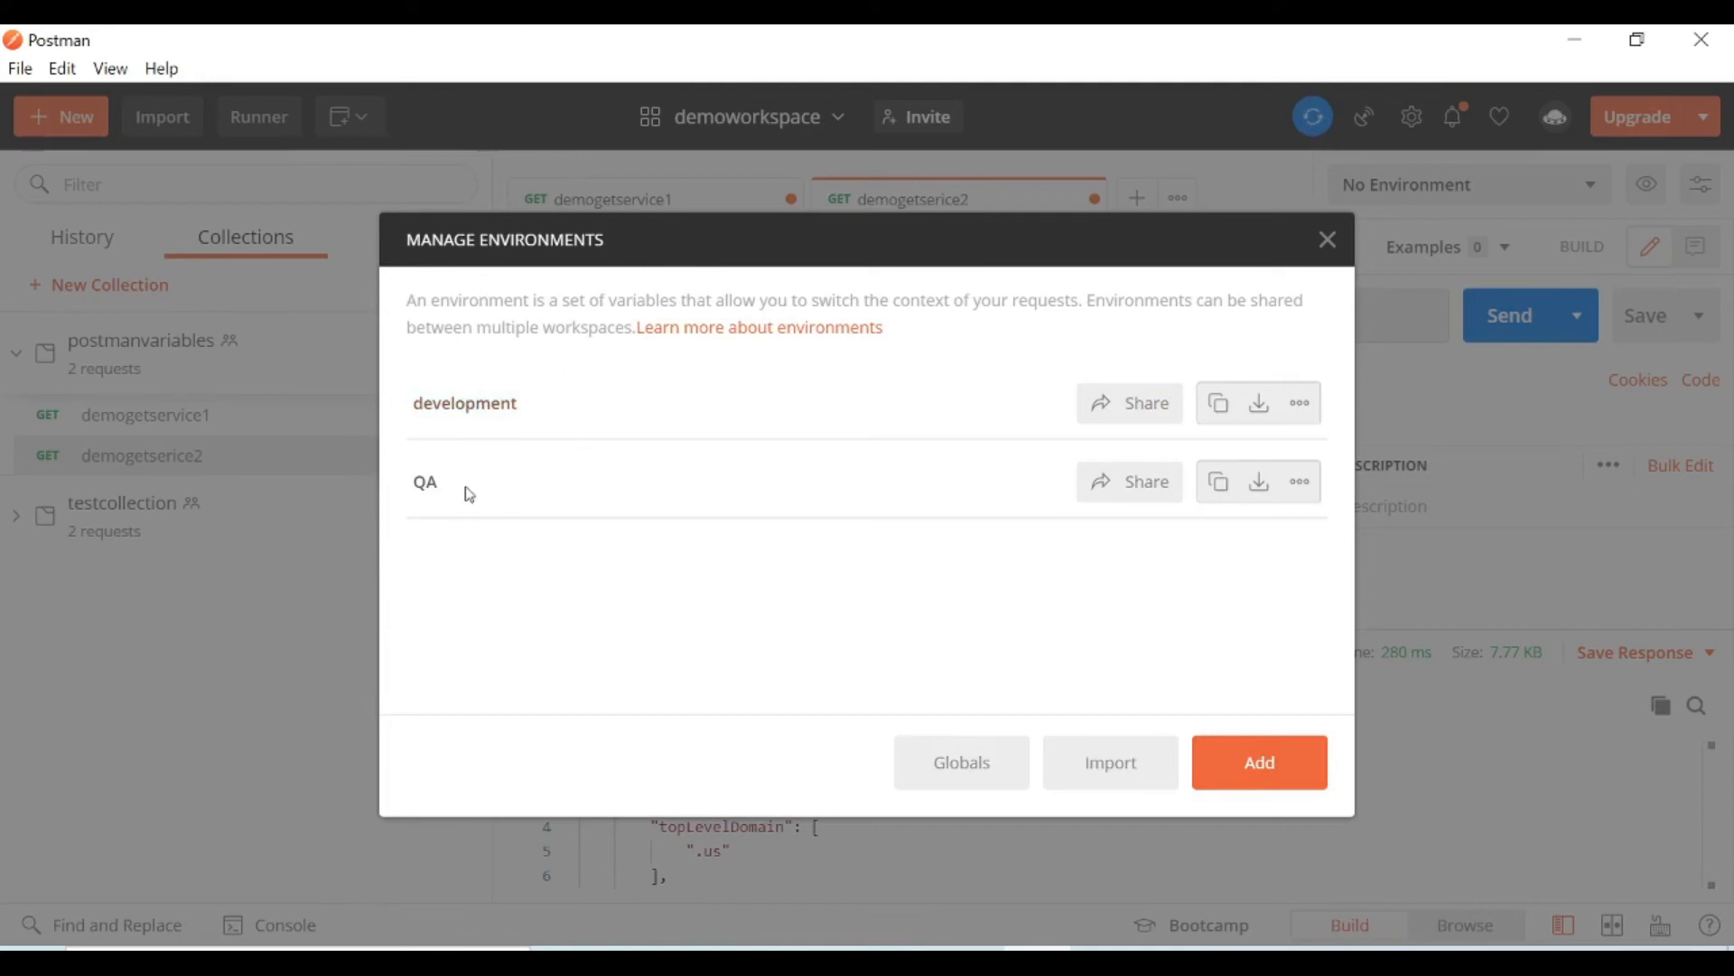
pyautogui.click(1328, 241)
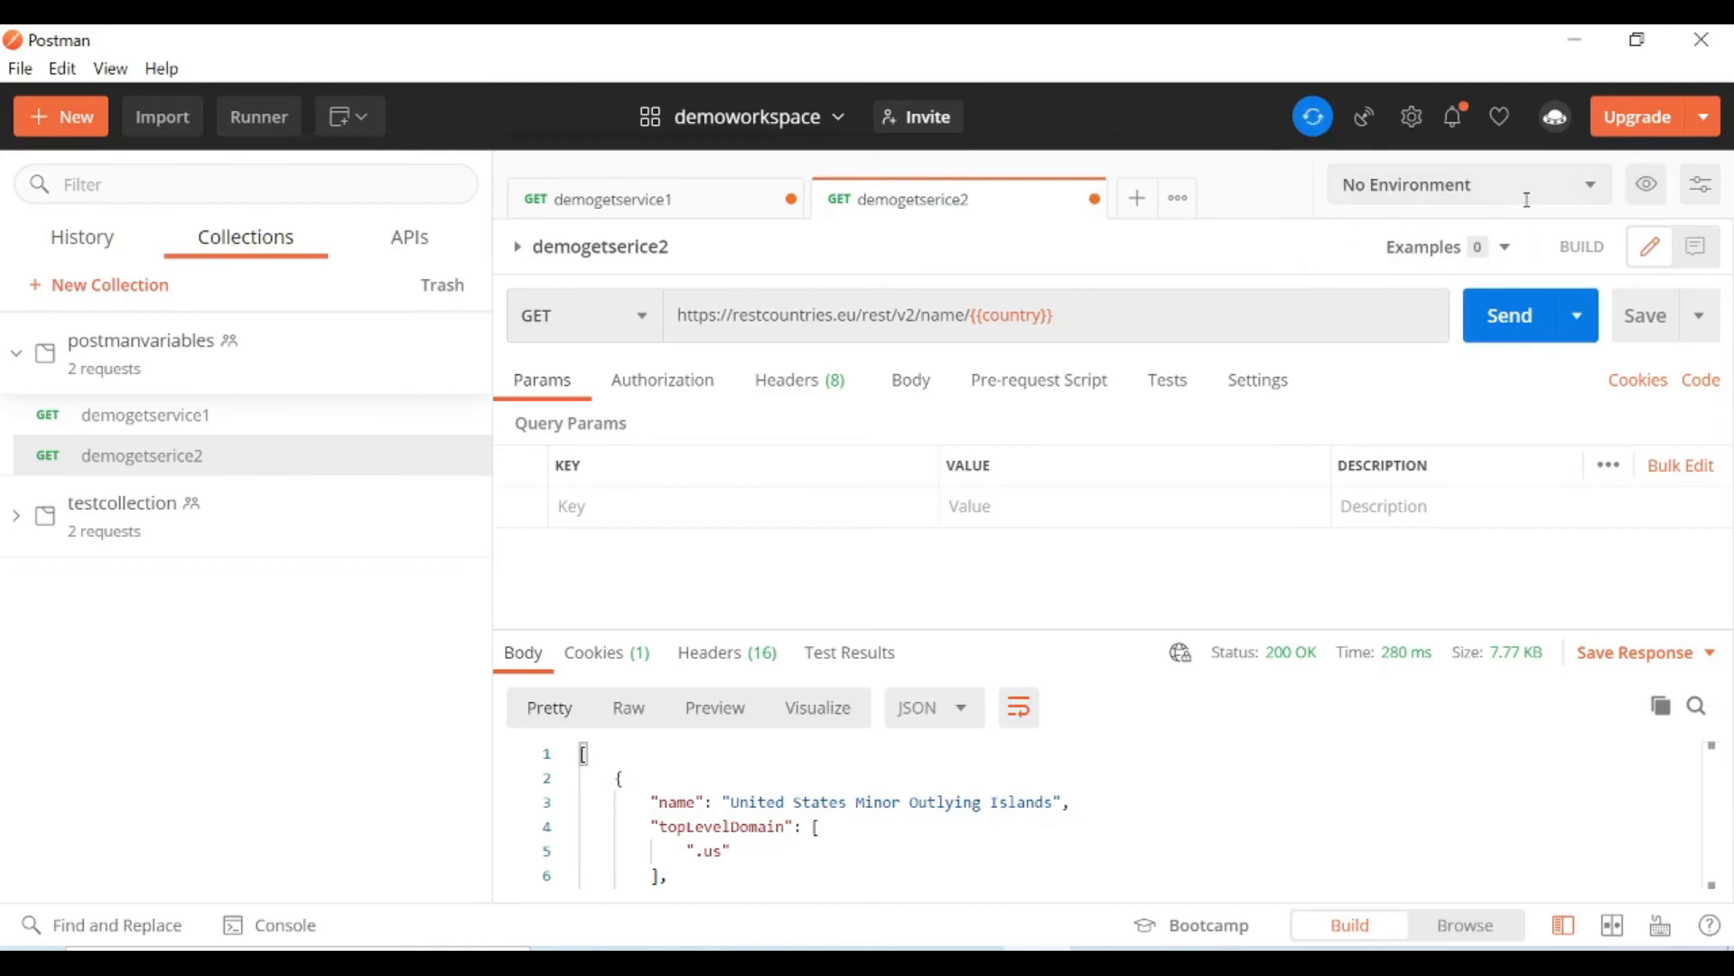
pyautogui.click(1591, 190)
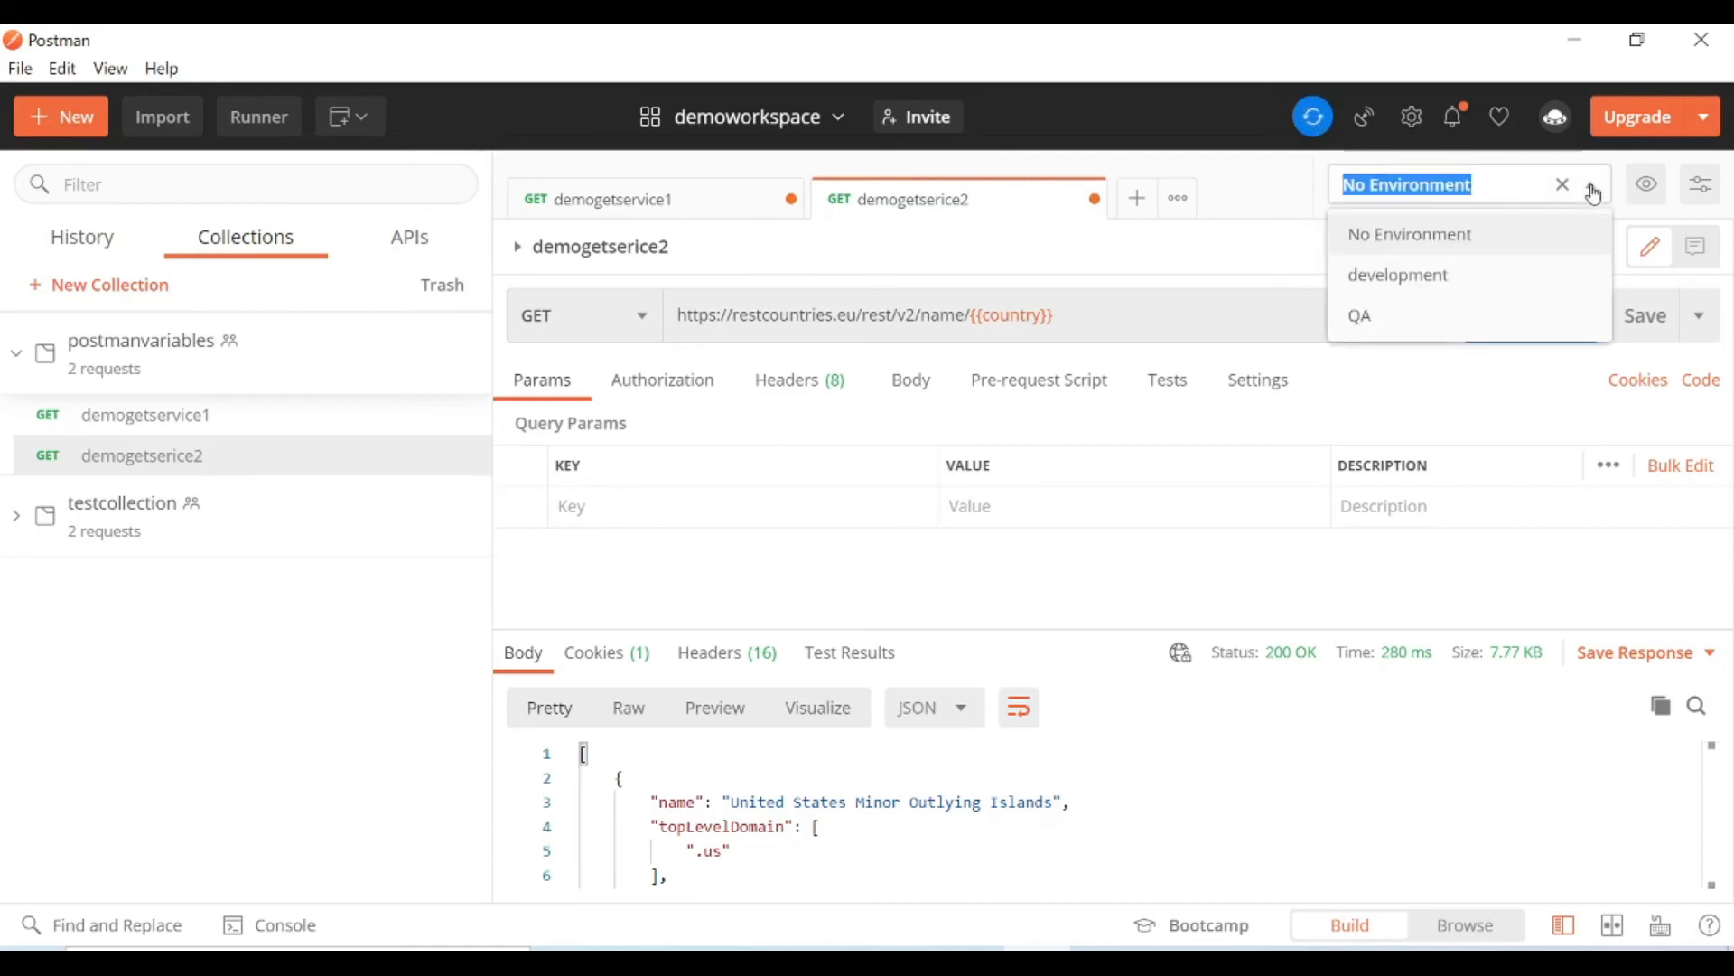
pyautogui.click(1407, 277)
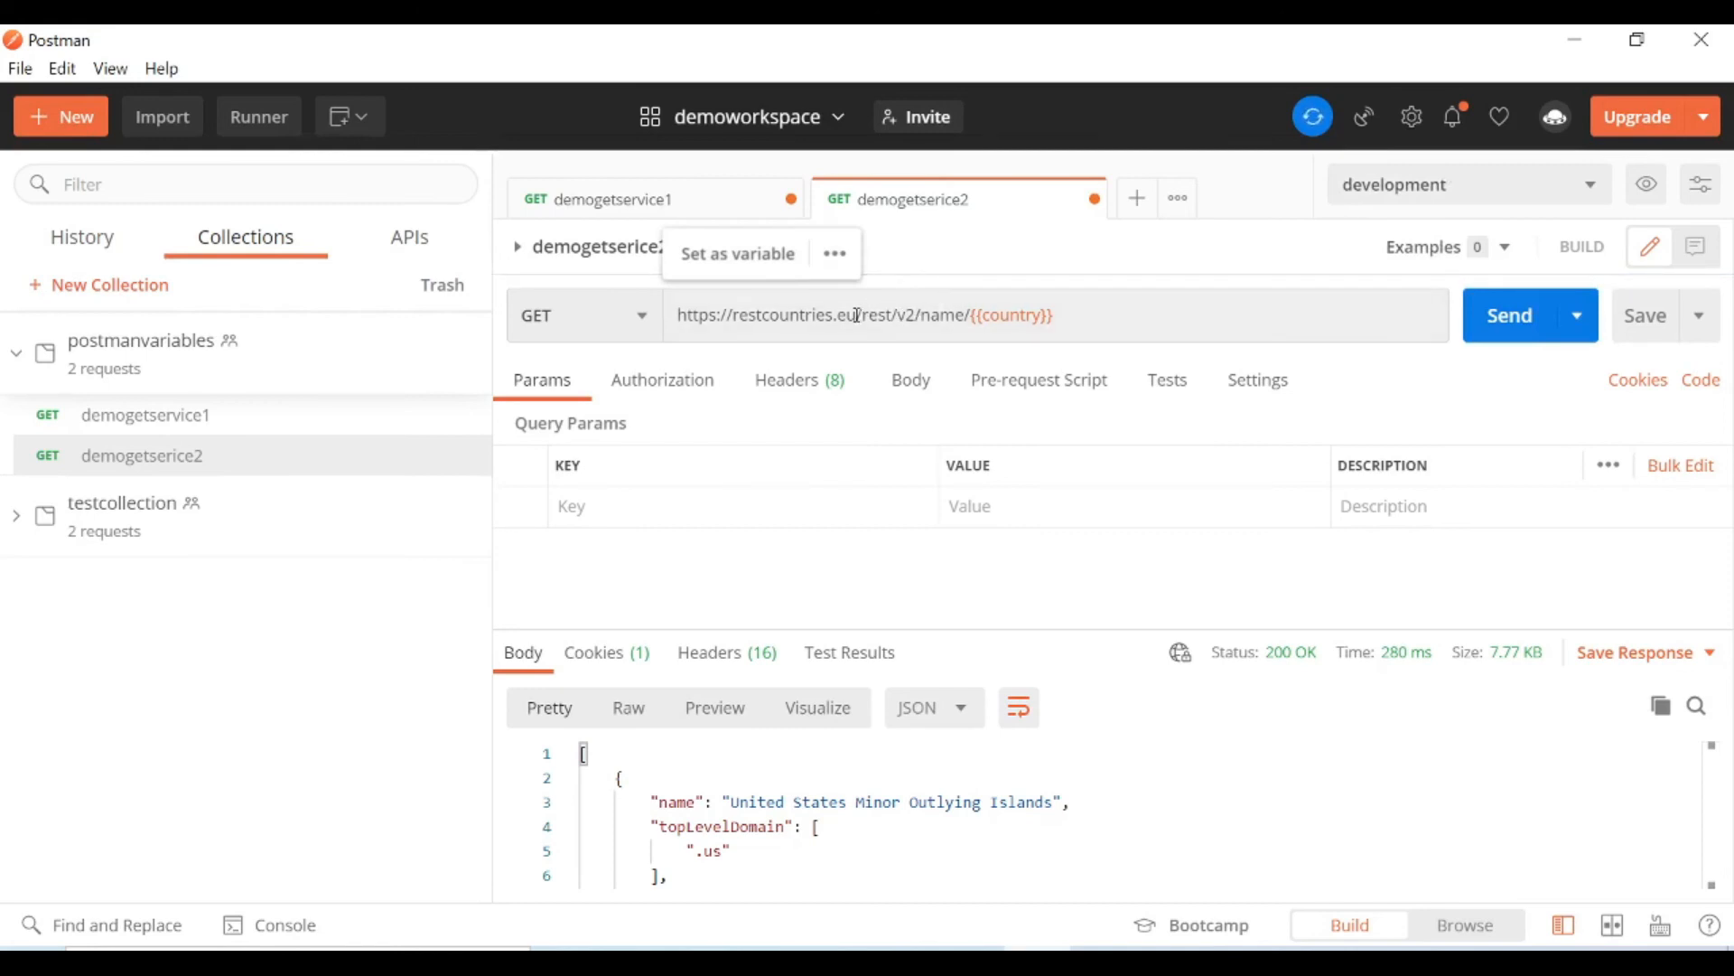
pyautogui.moveTo(856, 315); pyautogui.dragTo(670, 316)
pyautogui.press('BackSpace')
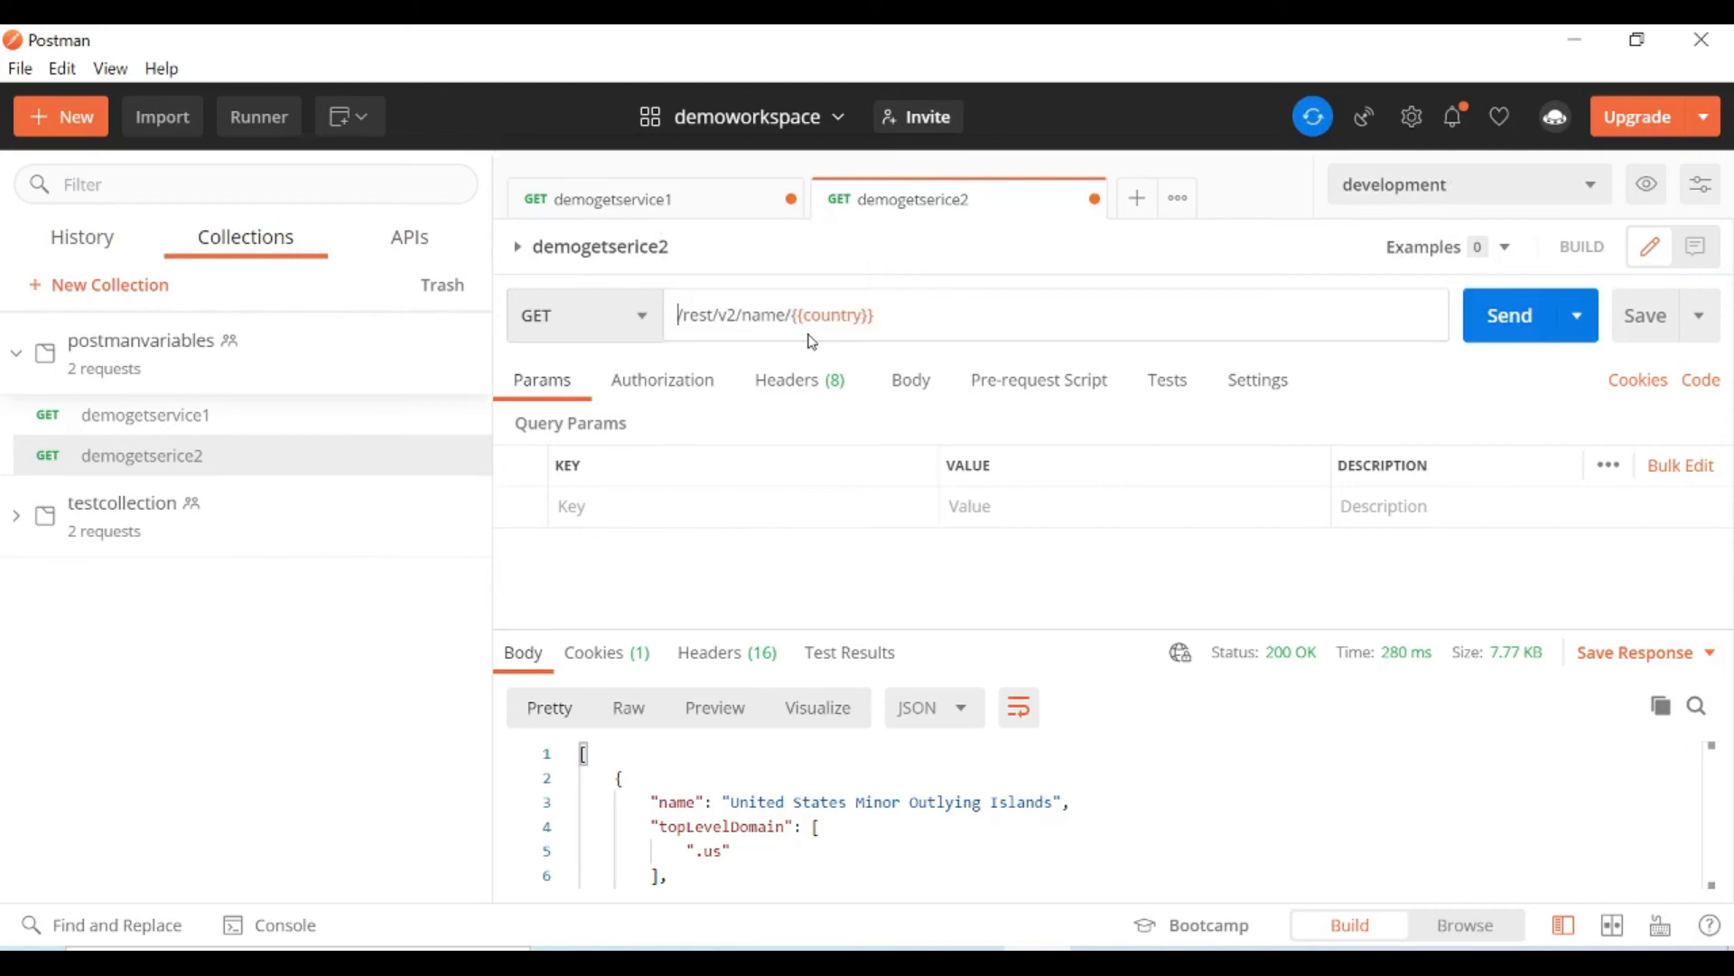
pyautogui.write('{{')
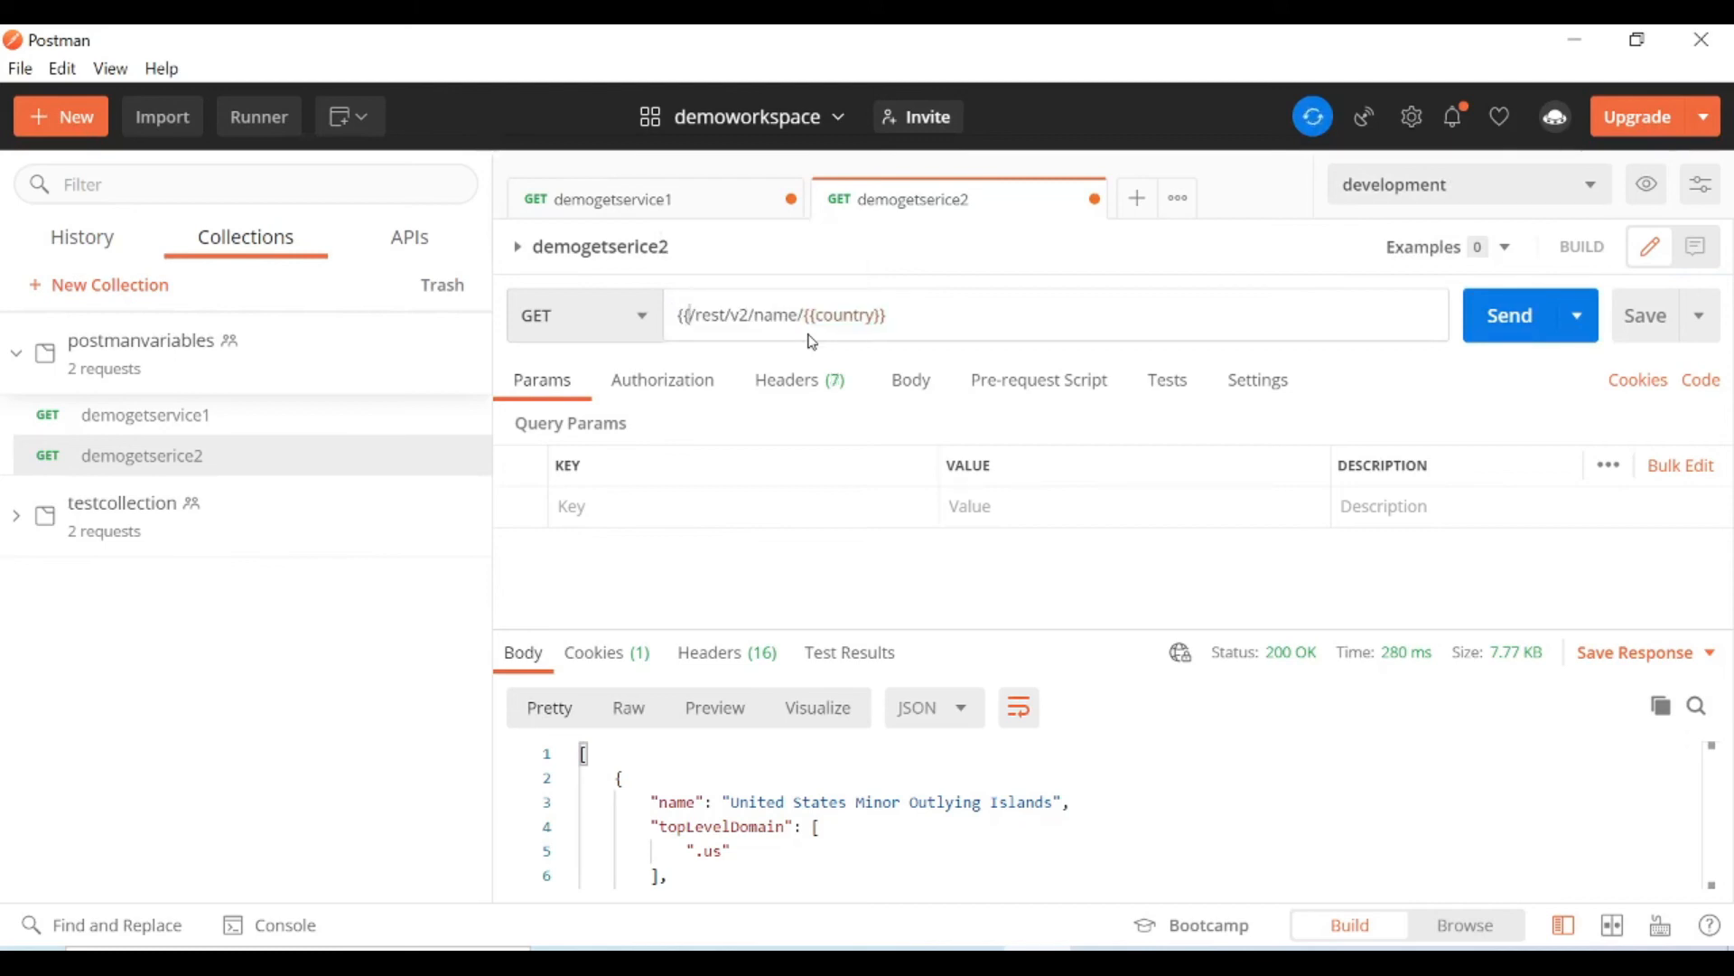
pyautogui.write('domain')
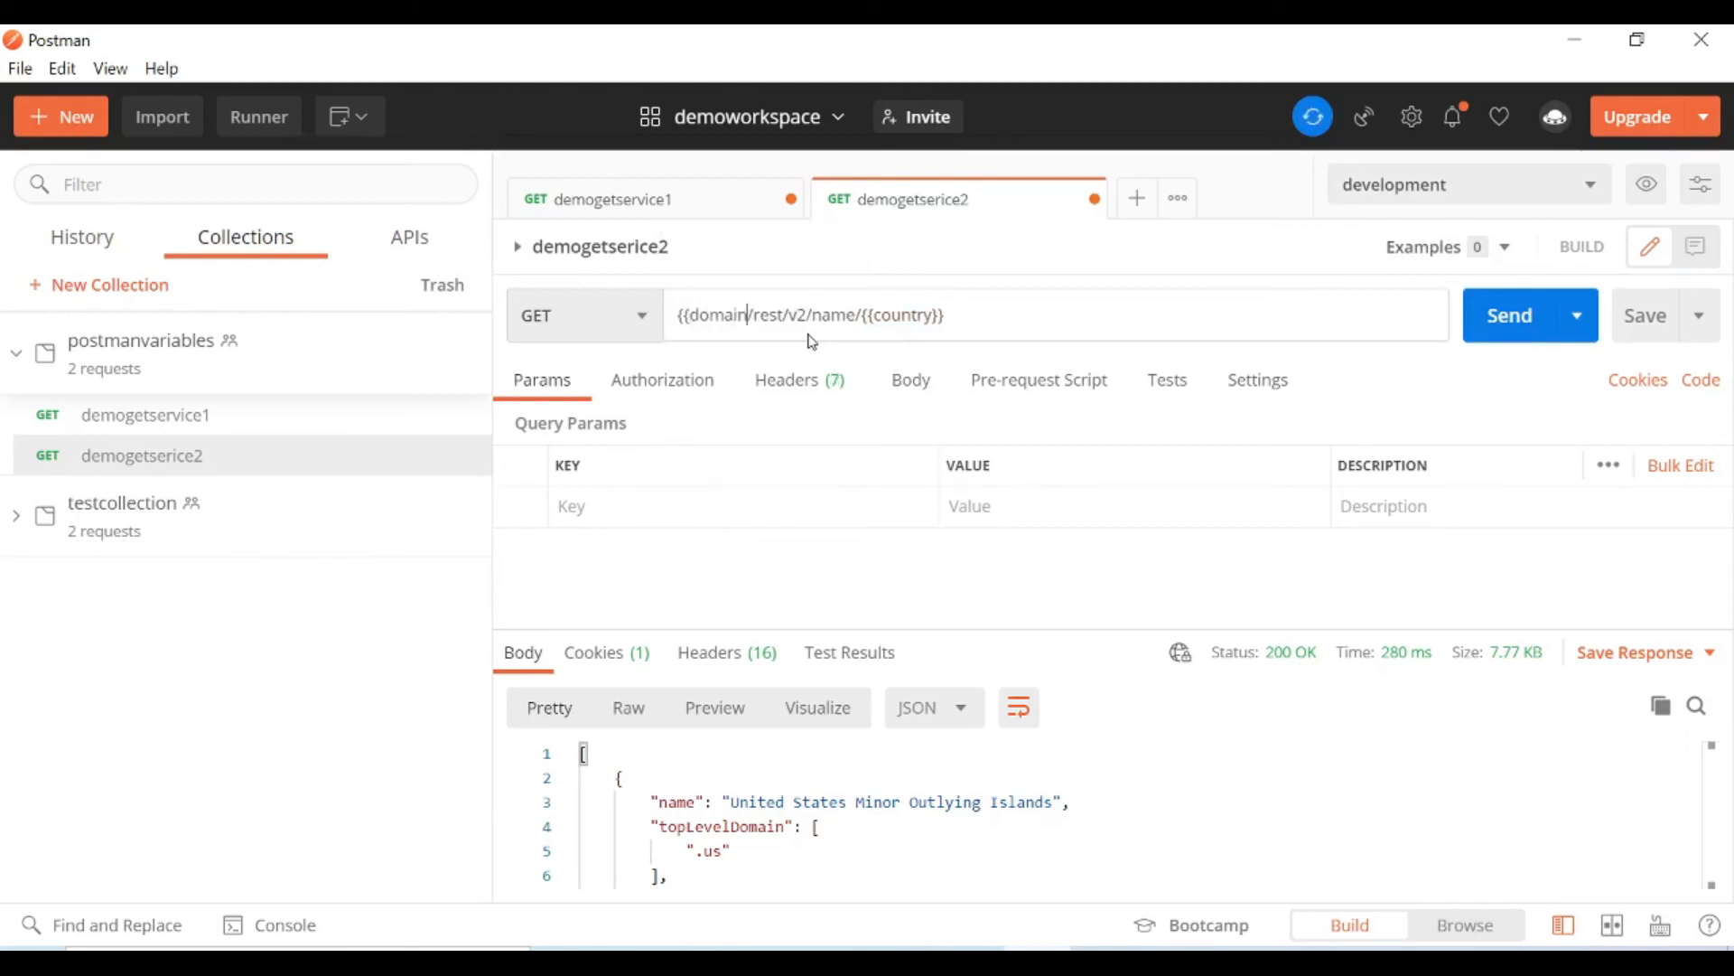
pyautogui.write('}}')
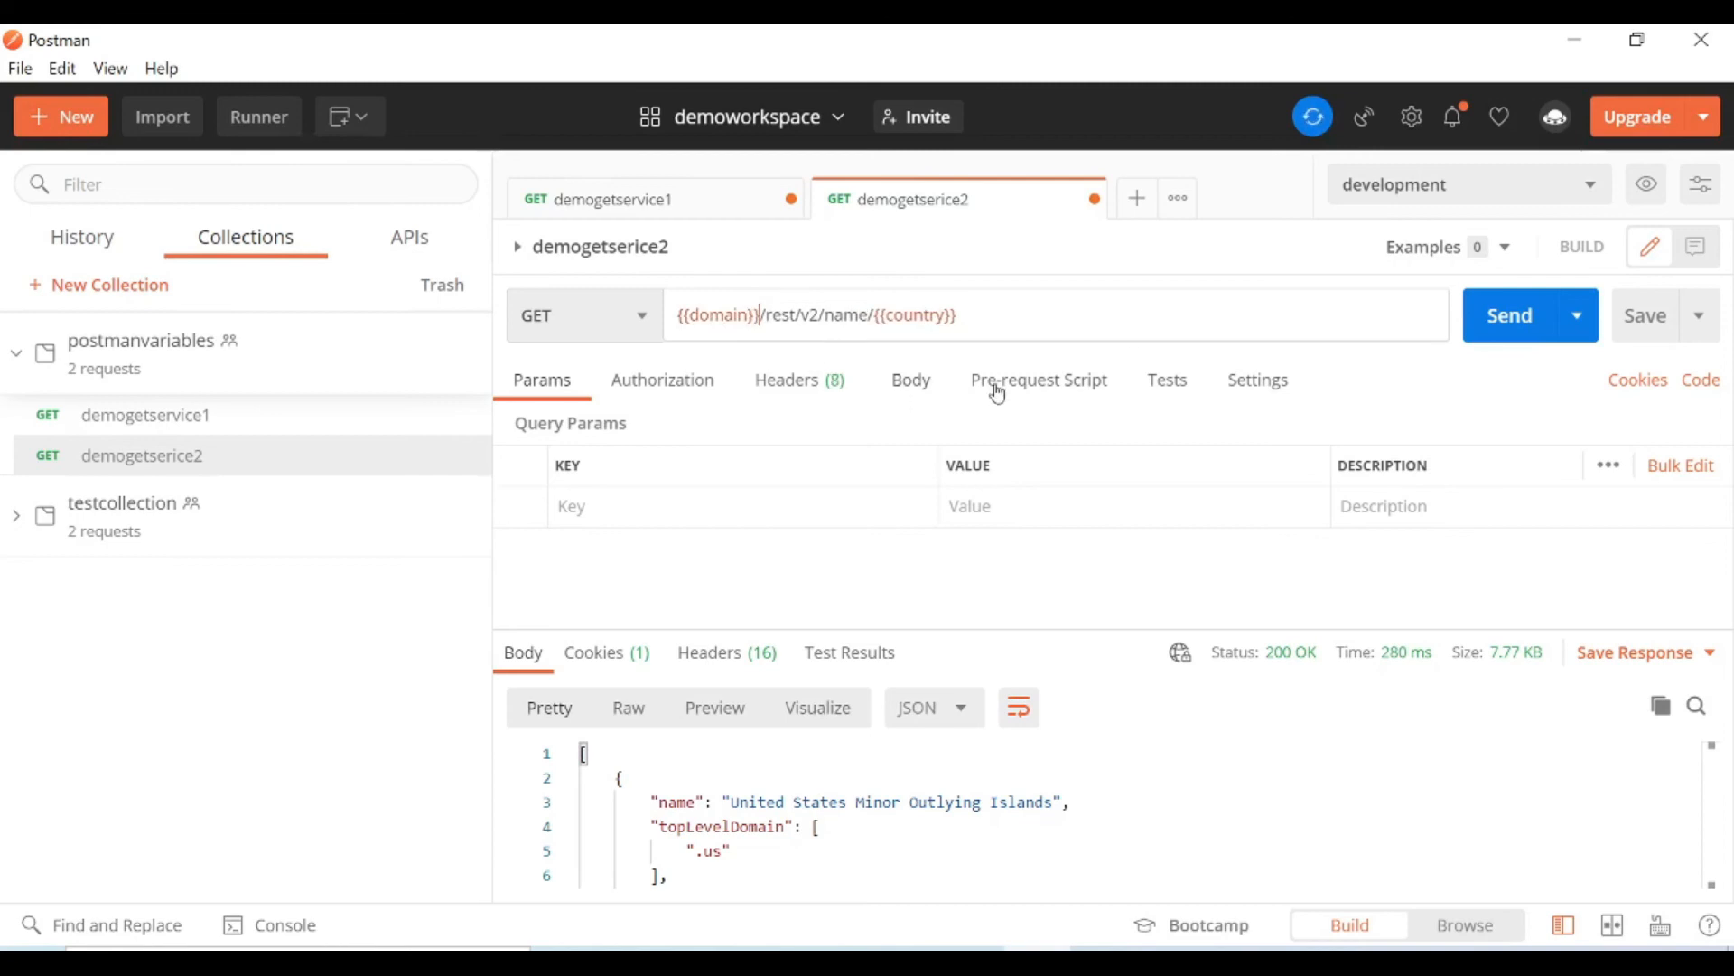
pyautogui.moveTo(720, 310)
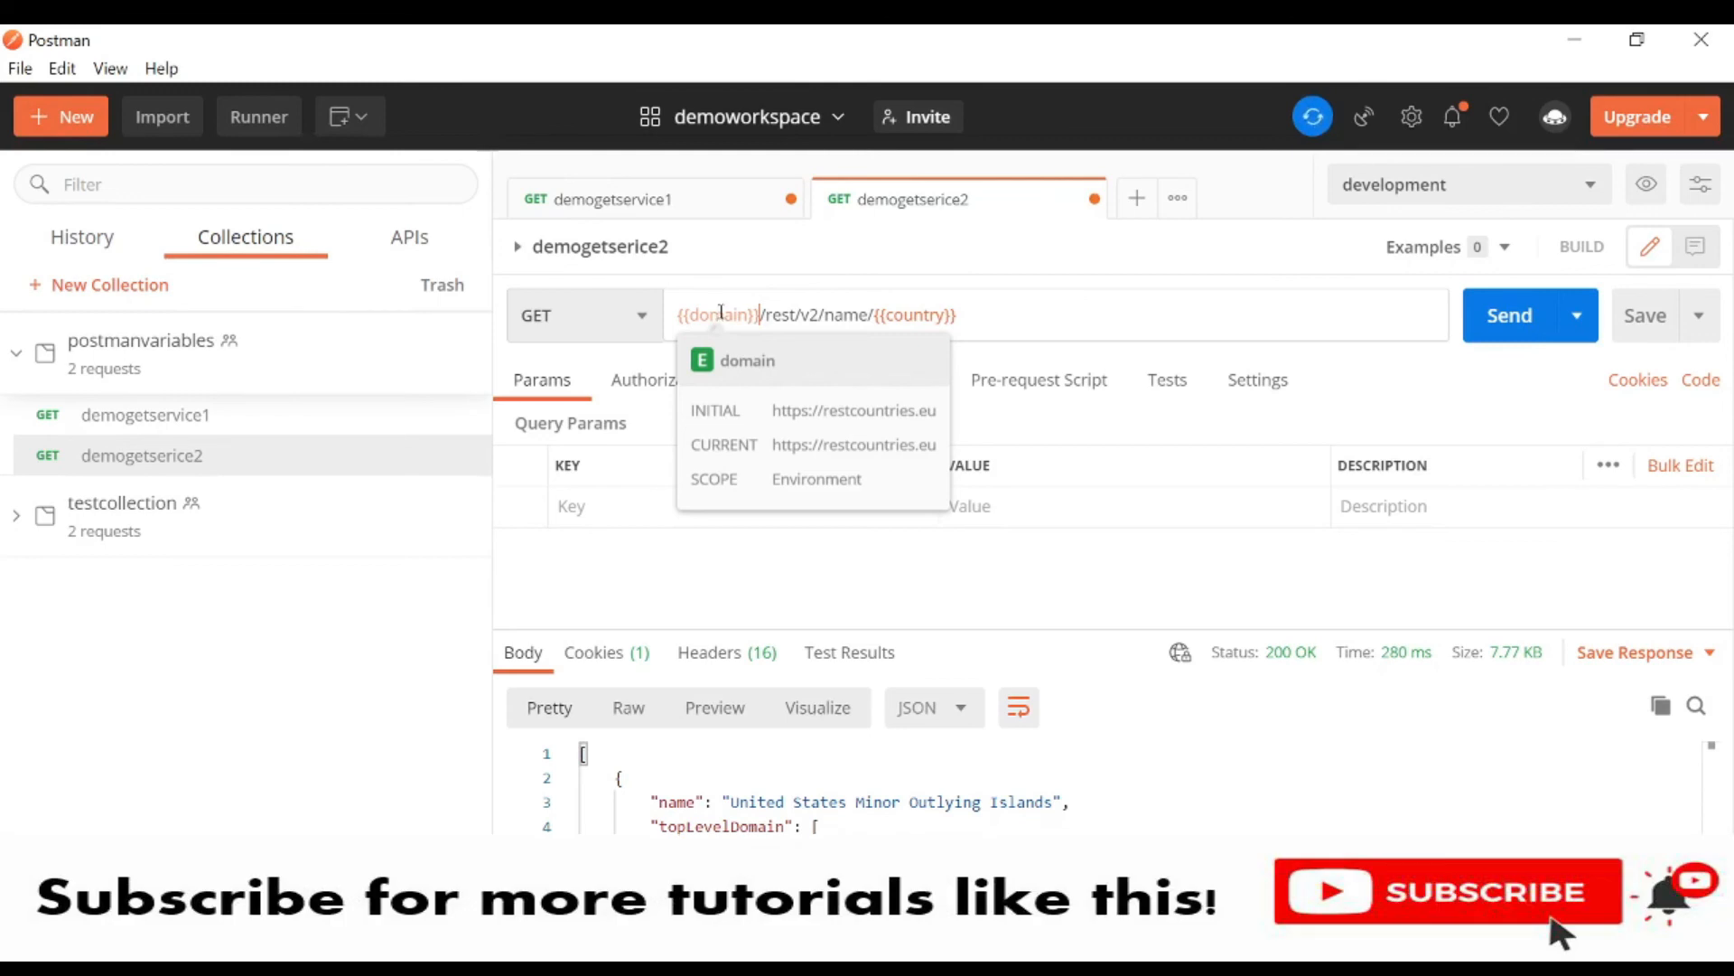
# Open the list of available environments for the demogetserice2 request
pyautogui.click(1501, 187)
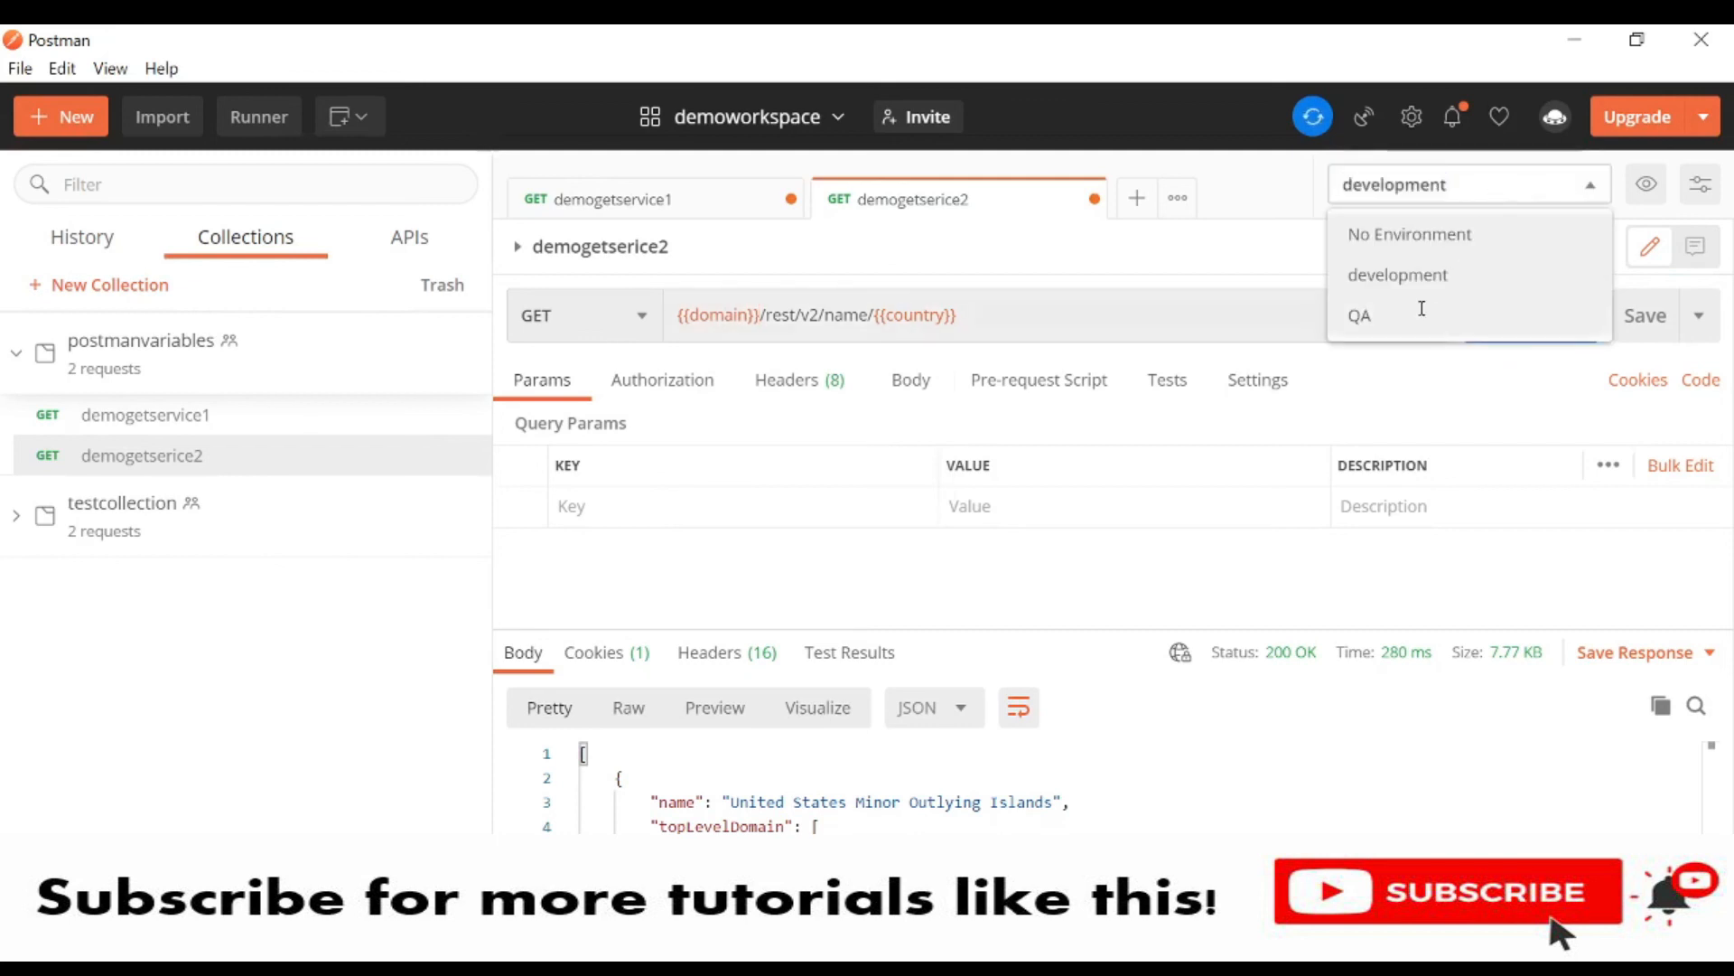